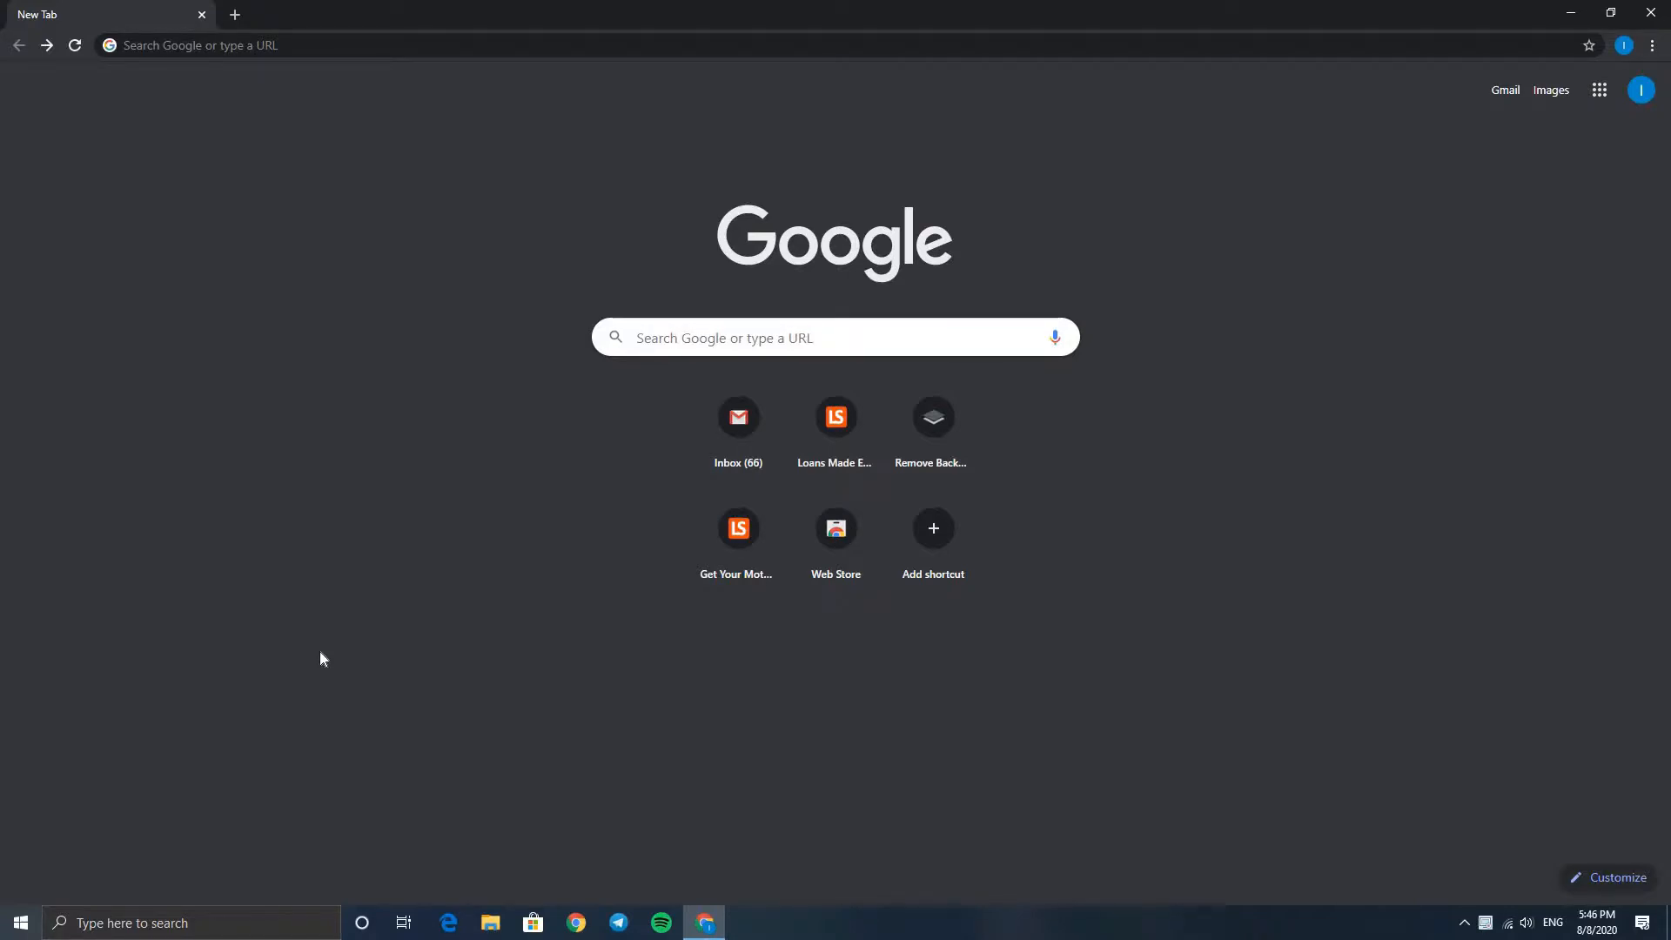
# - Open the youtube.com website
pyautogui.click(302, 47)
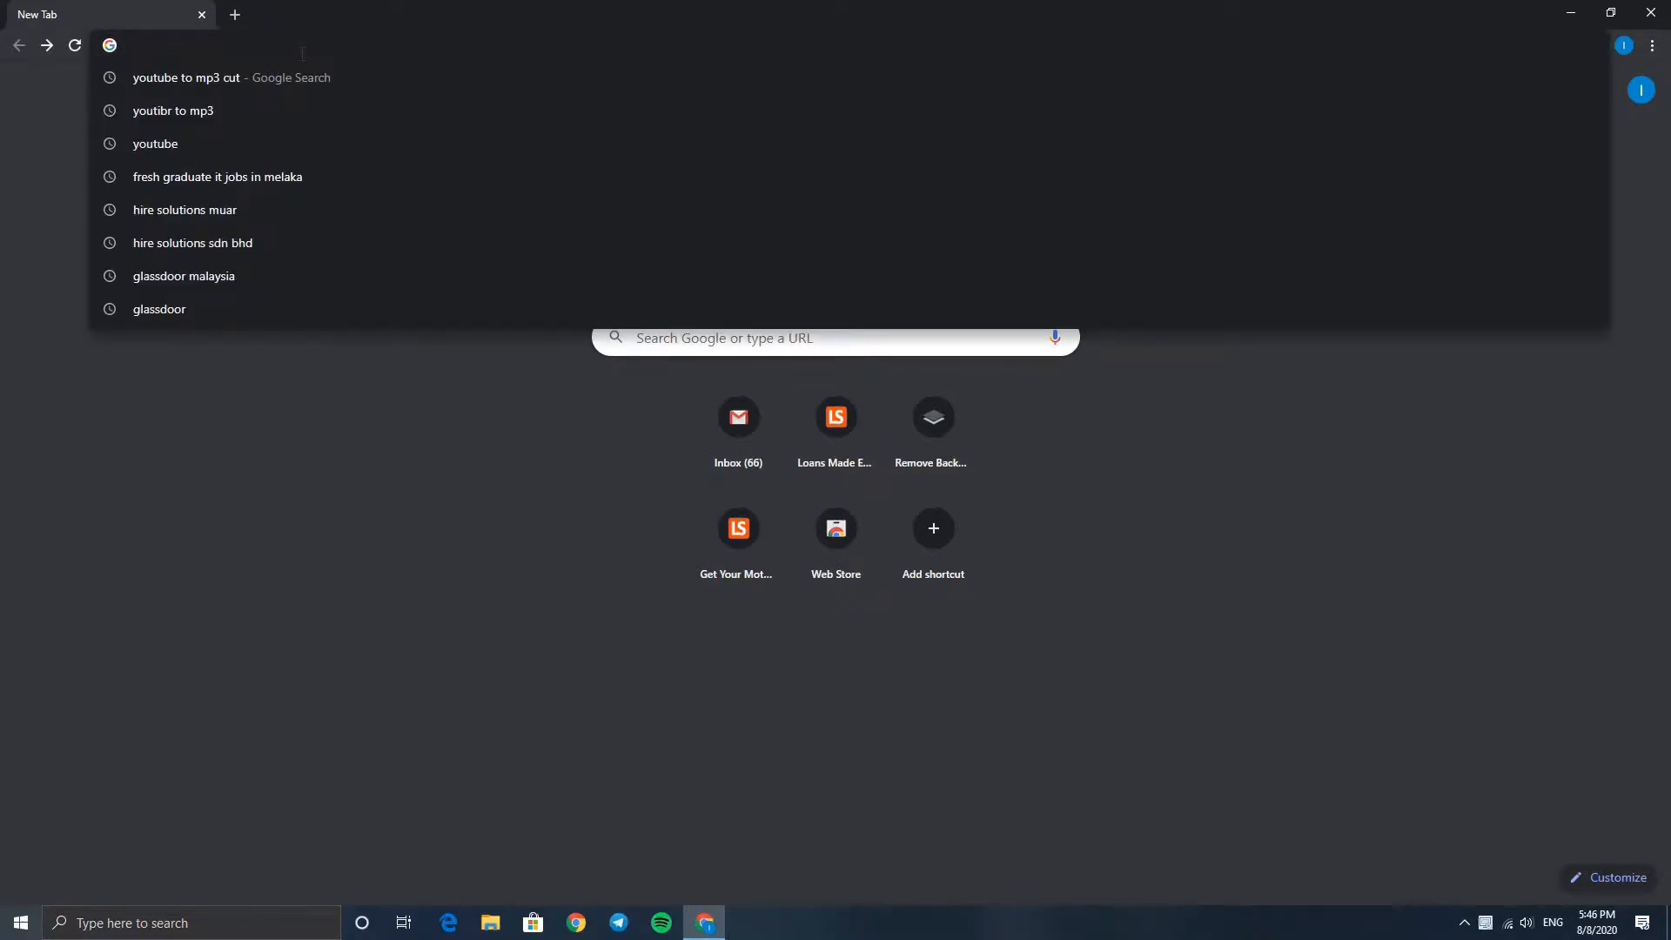
pyautogui.write('youtube.com')
pyautogui.press('Return')
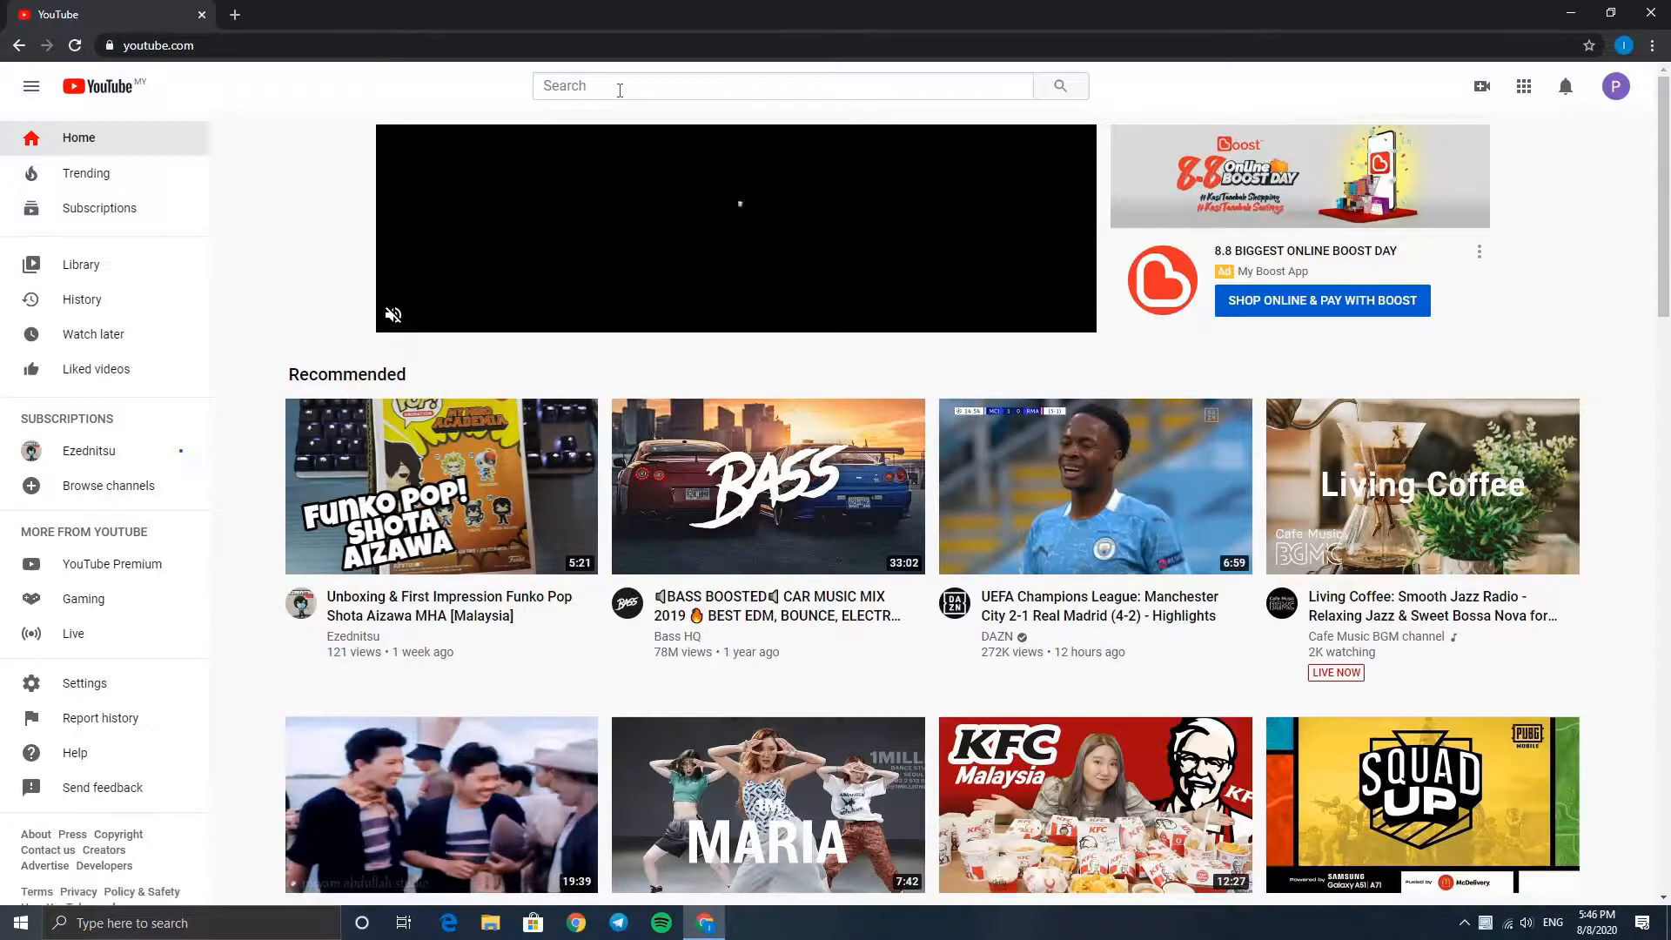
# - Search YouTube for "my name is jeff sound effect", play "My Name is Jeff - Sound Effect (HD)" and cancel autoplay of the next video
pyautogui.click(620, 89)
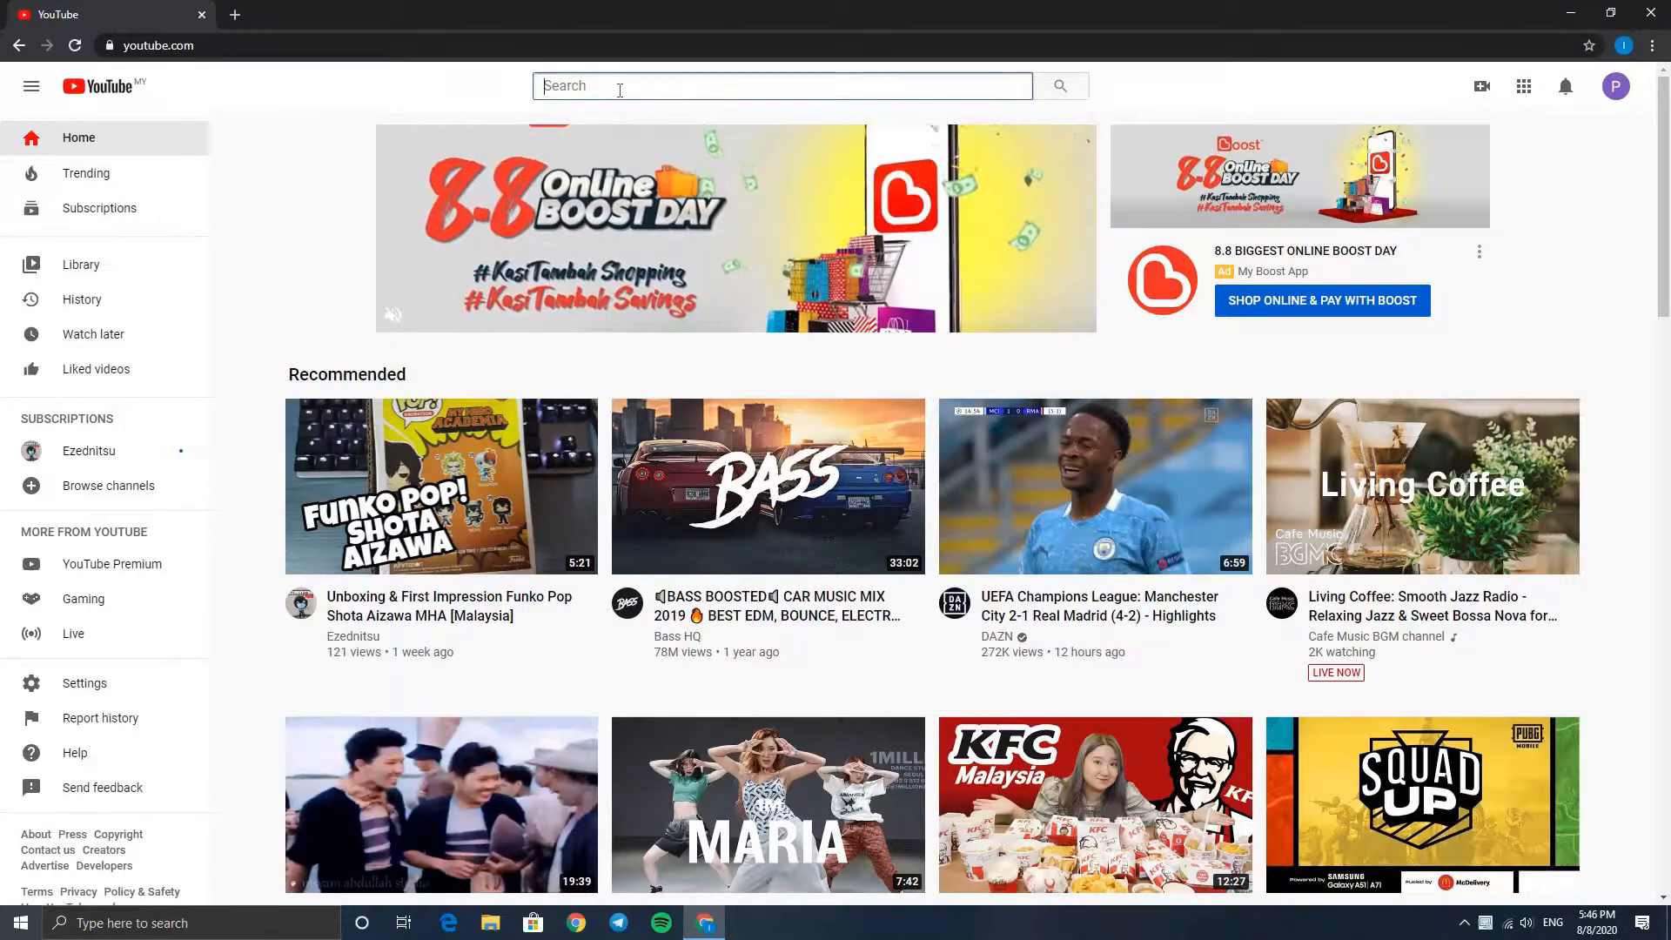
pyautogui.write('my name i')
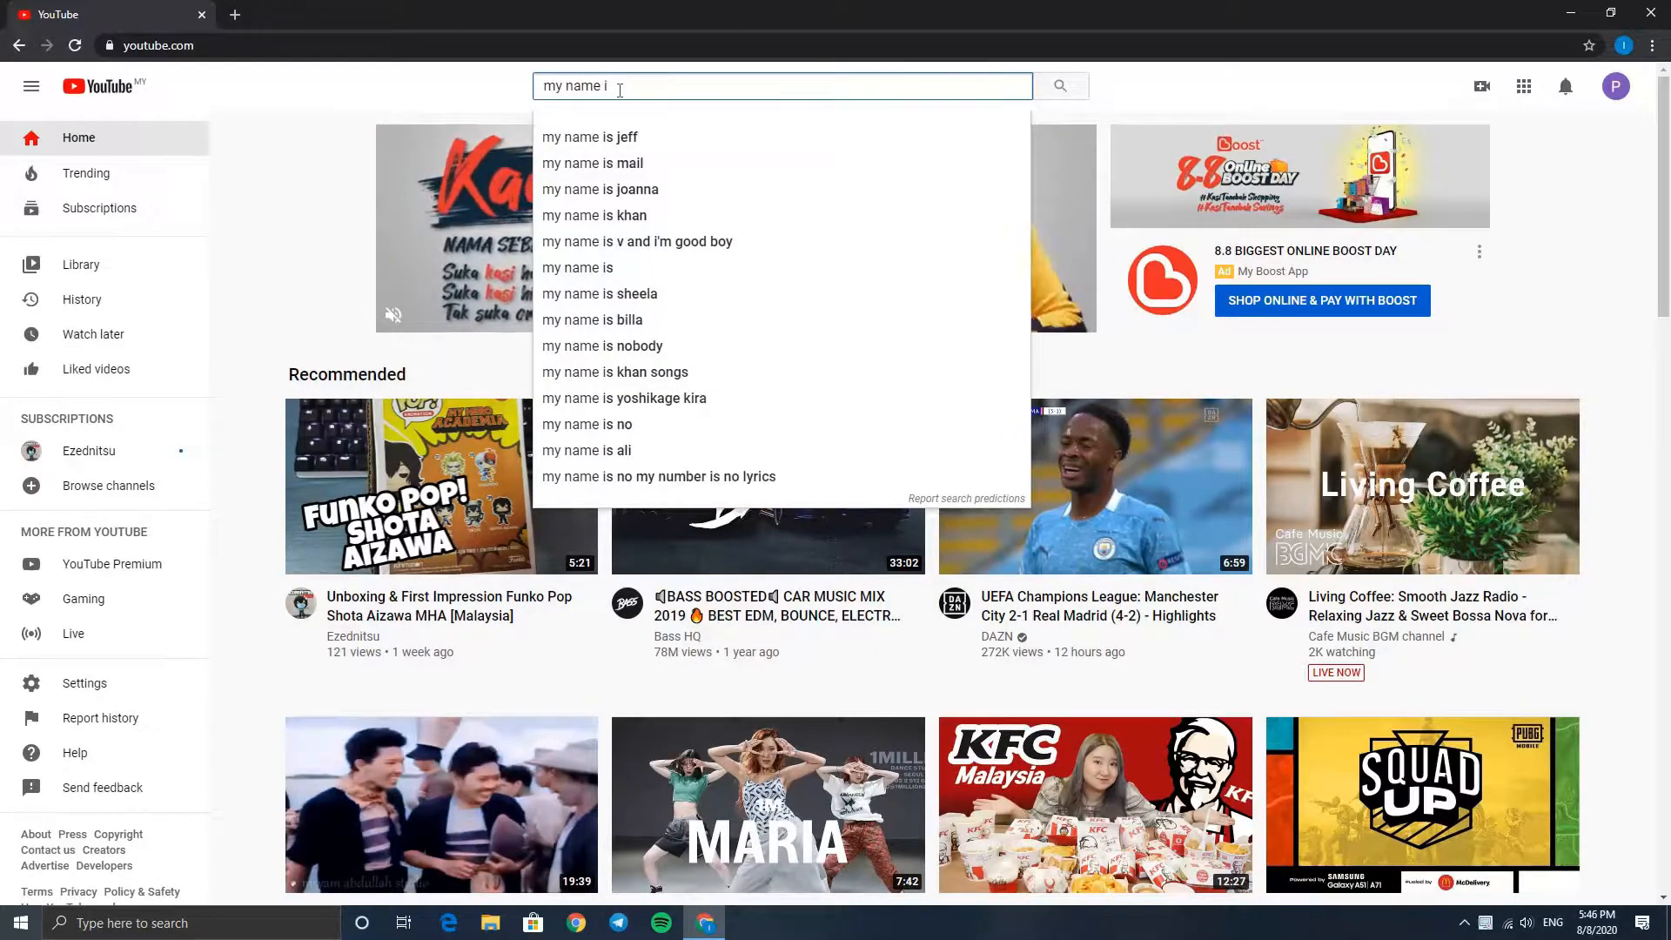
pyautogui.write('s jeff sound')
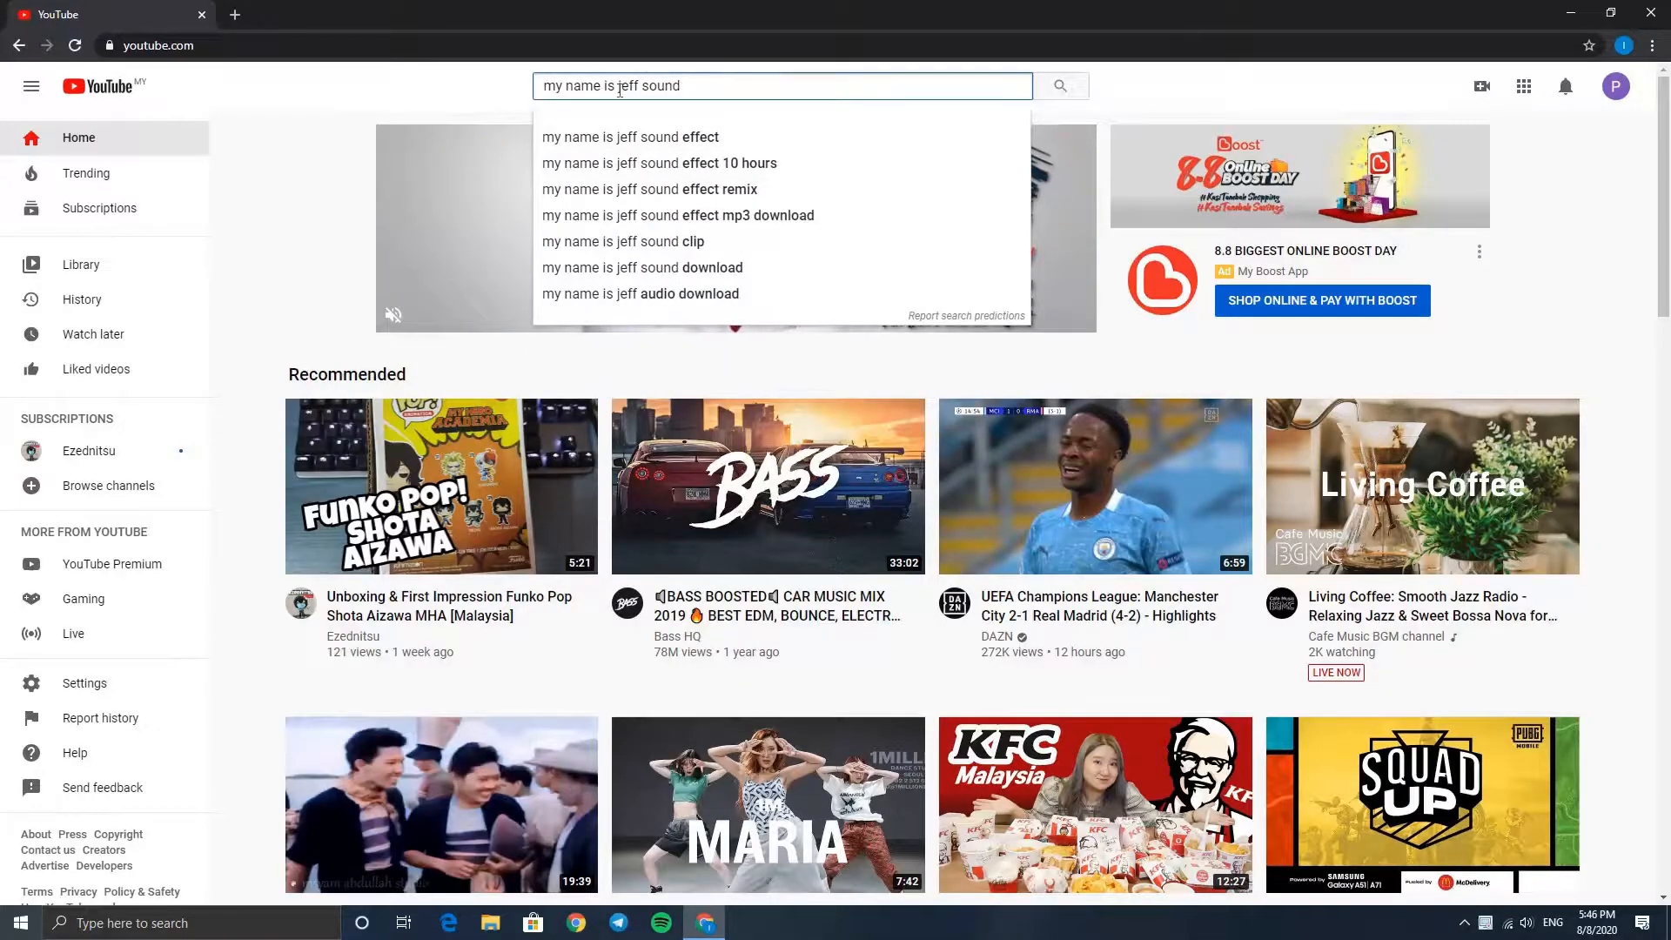
pyautogui.press('Down')
pyautogui.press('Return')
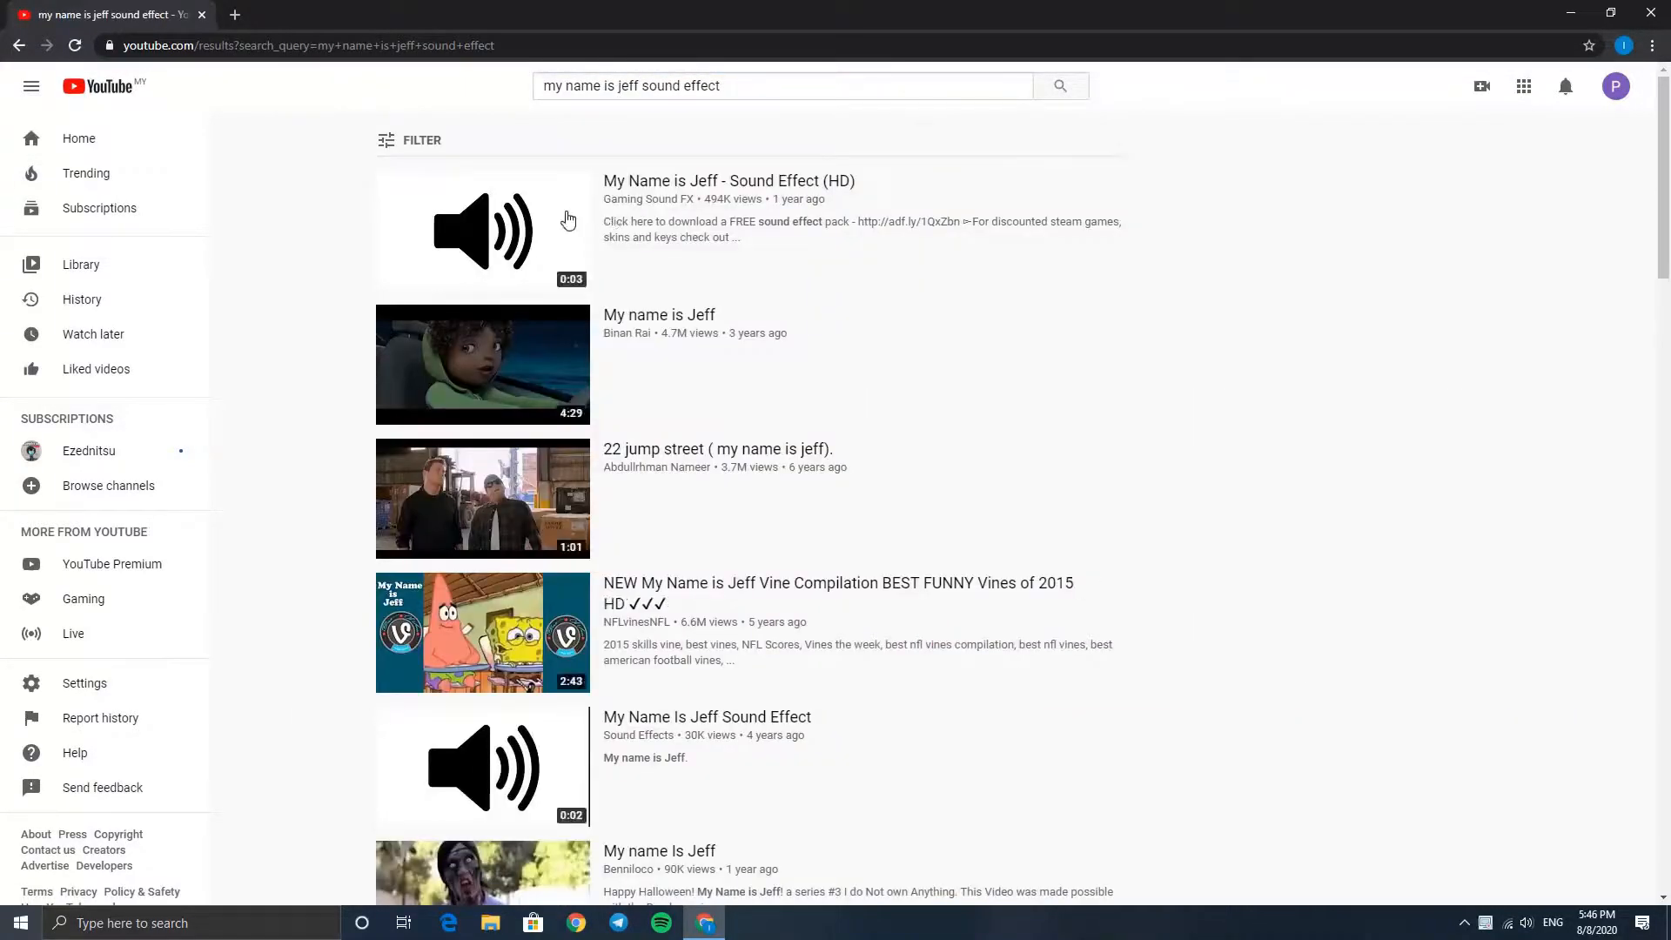
pyautogui.click(522, 228)
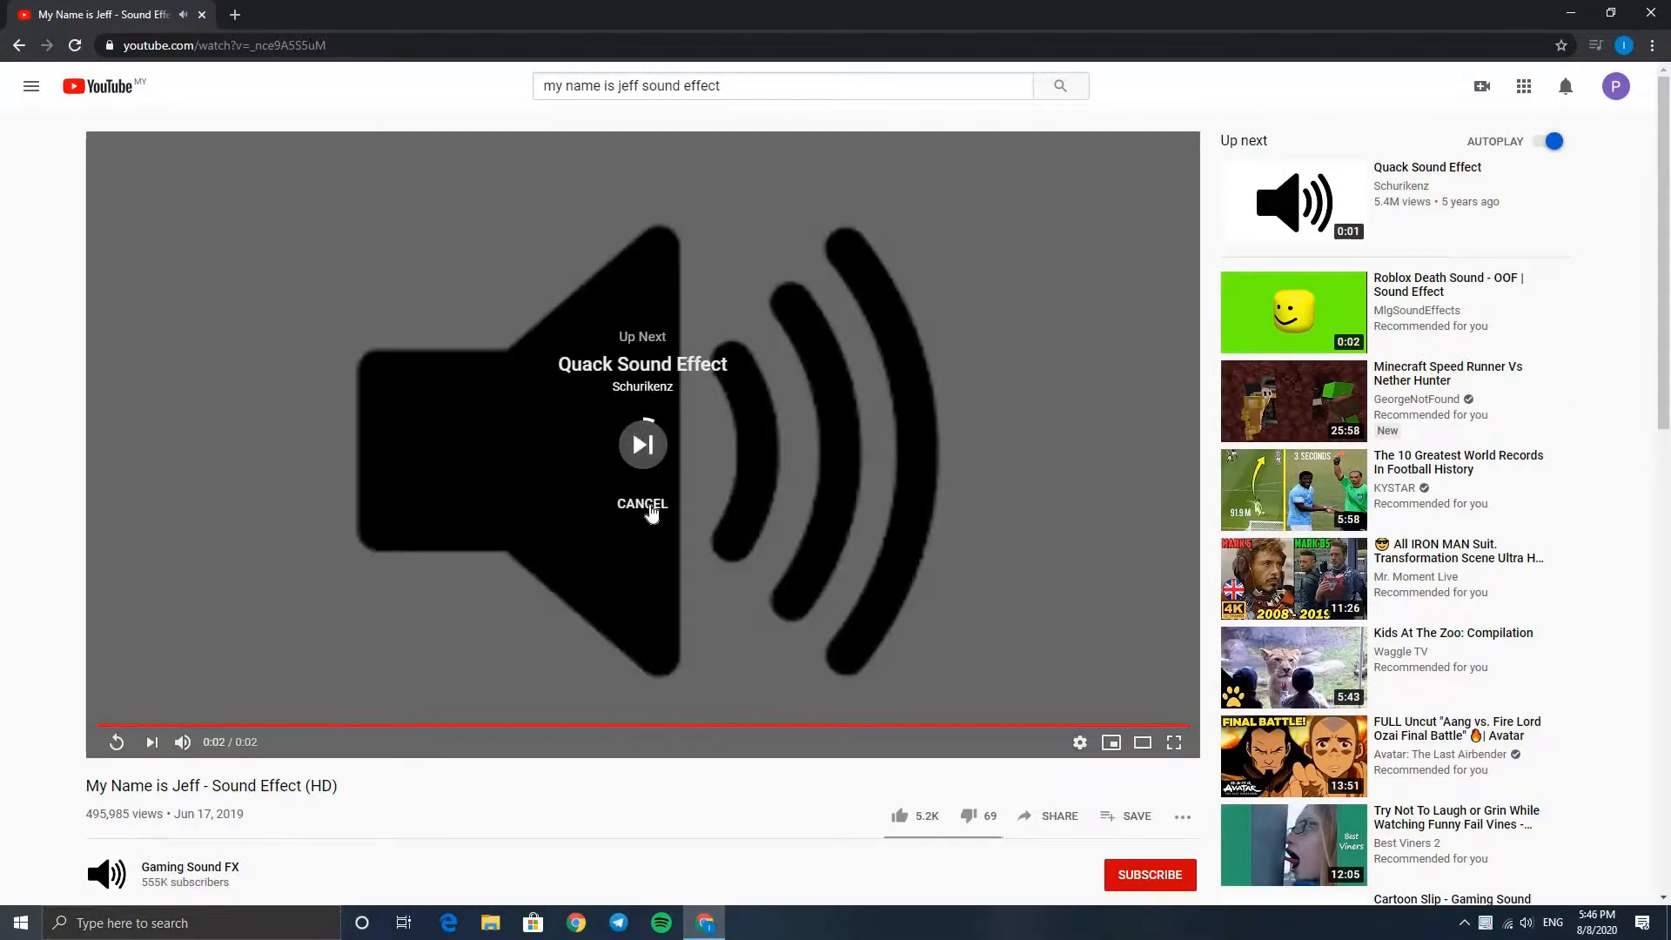
pyautogui.click(651, 505)
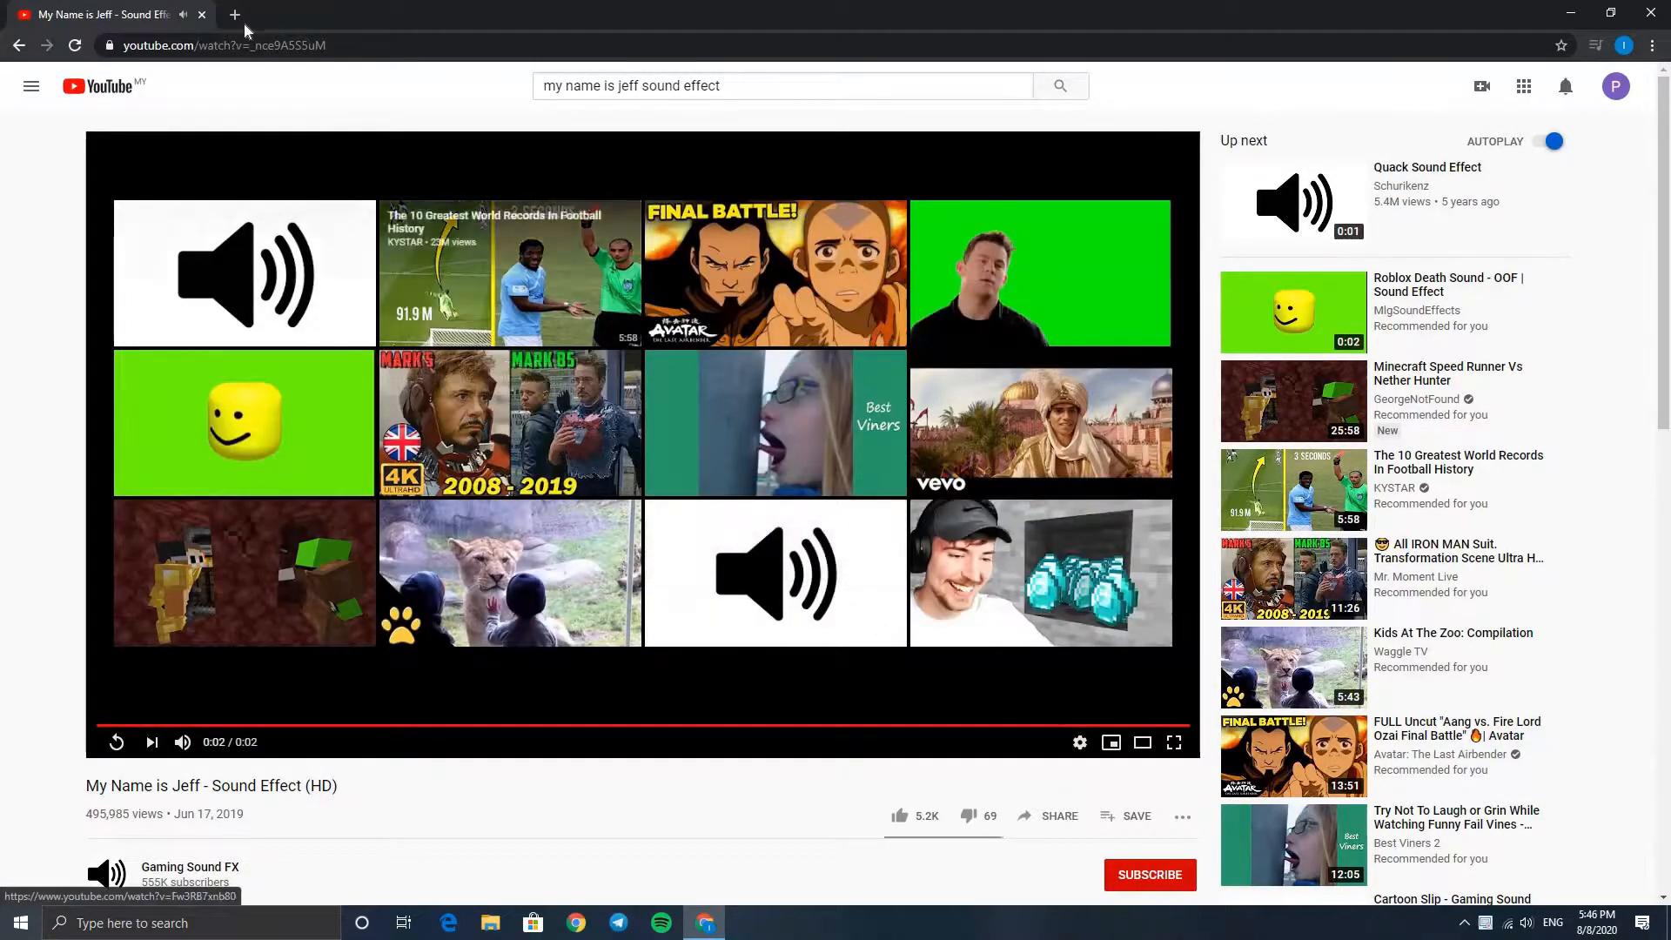
# - Search Google for "youtube to mp3 cut" in a new tab and open the BigConverter YouTube to MP3 result
pyautogui.click(235, 15)
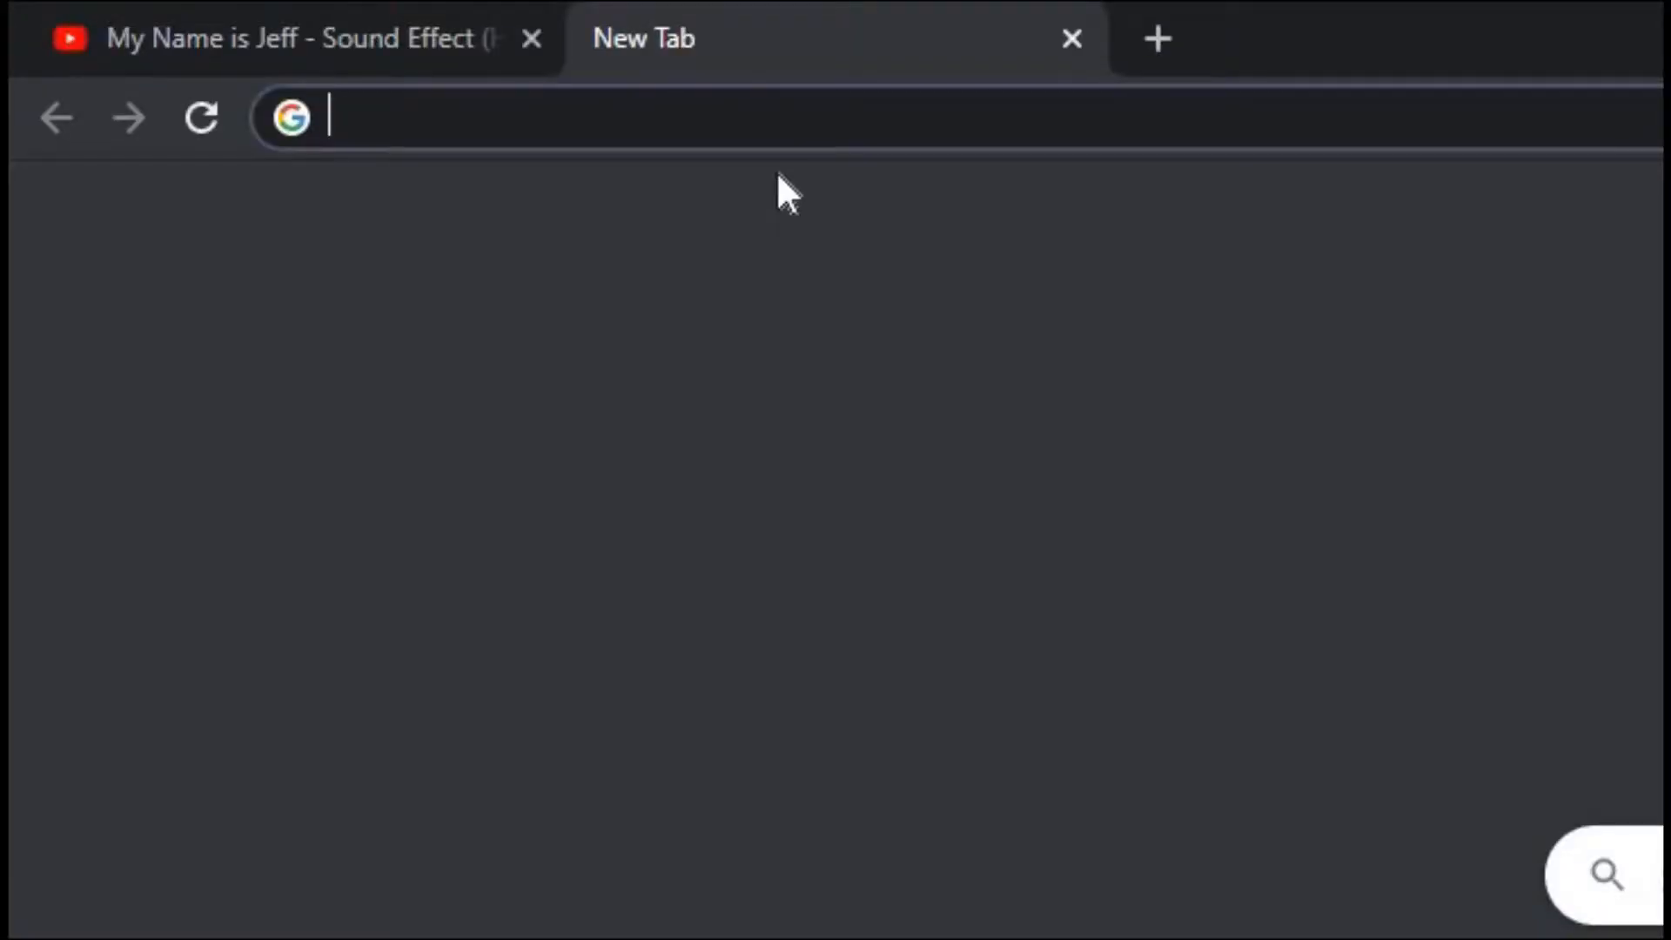
pyautogui.write('youtube.com')
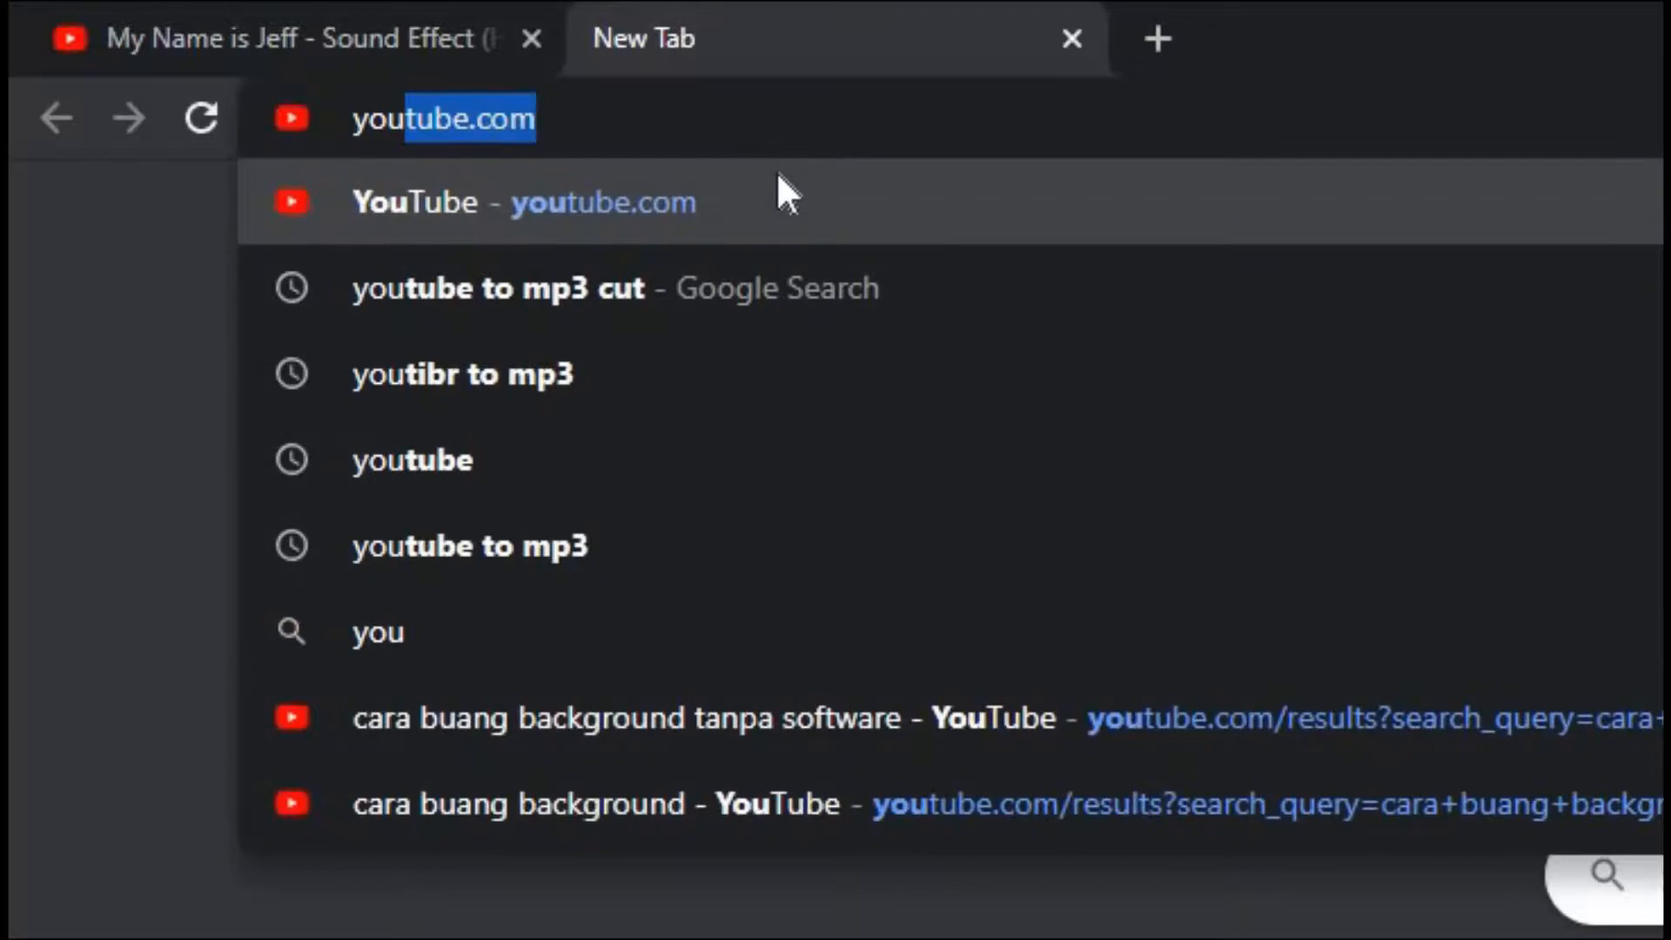
pyautogui.press('Down')
pyautogui.press('Return')
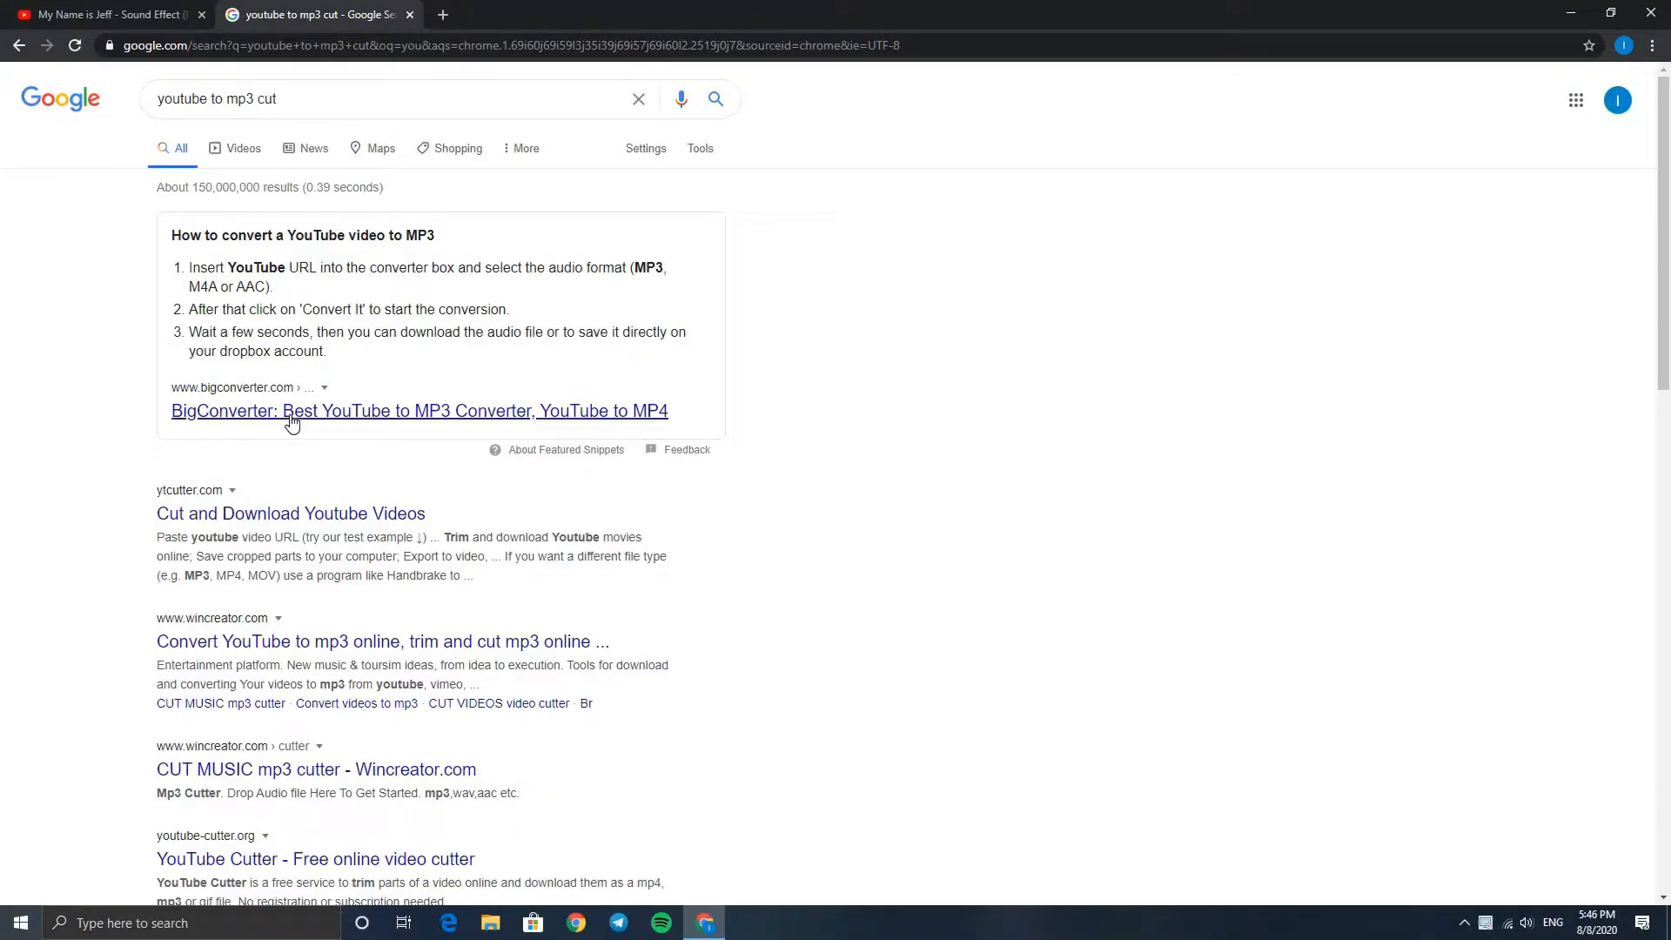
pyautogui.click(364, 423)
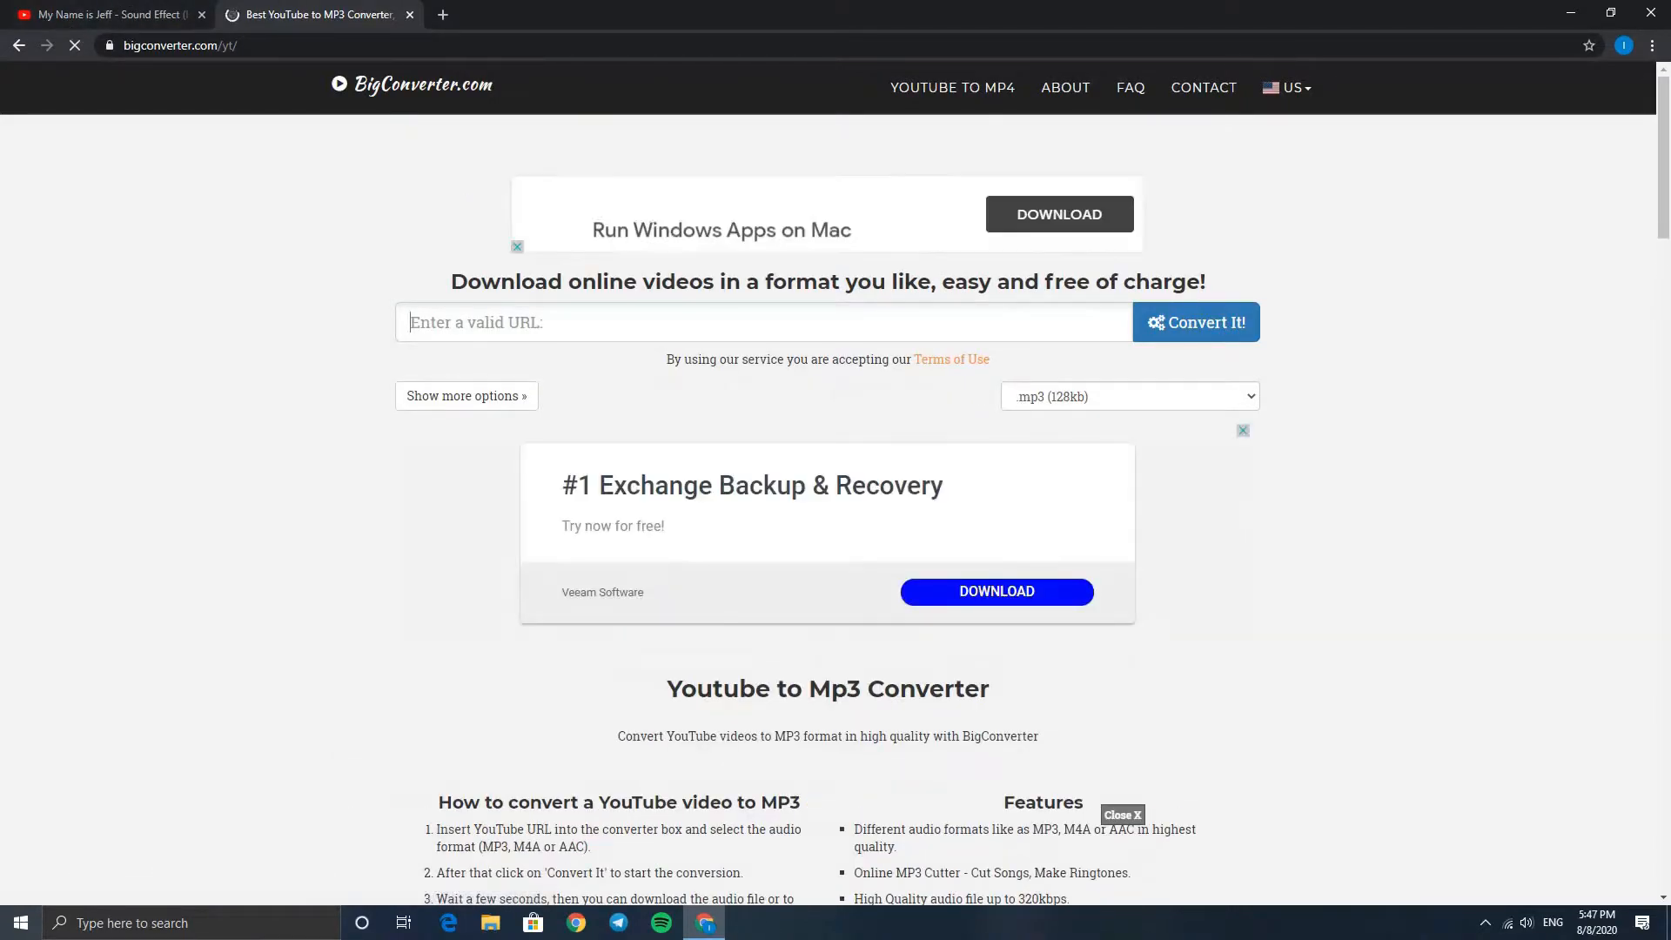
# - Copy the URL of the "My Name is Jeff" video into BigConverter's URL field
pyautogui.click(99, 8)
pyautogui.click(224, 45)
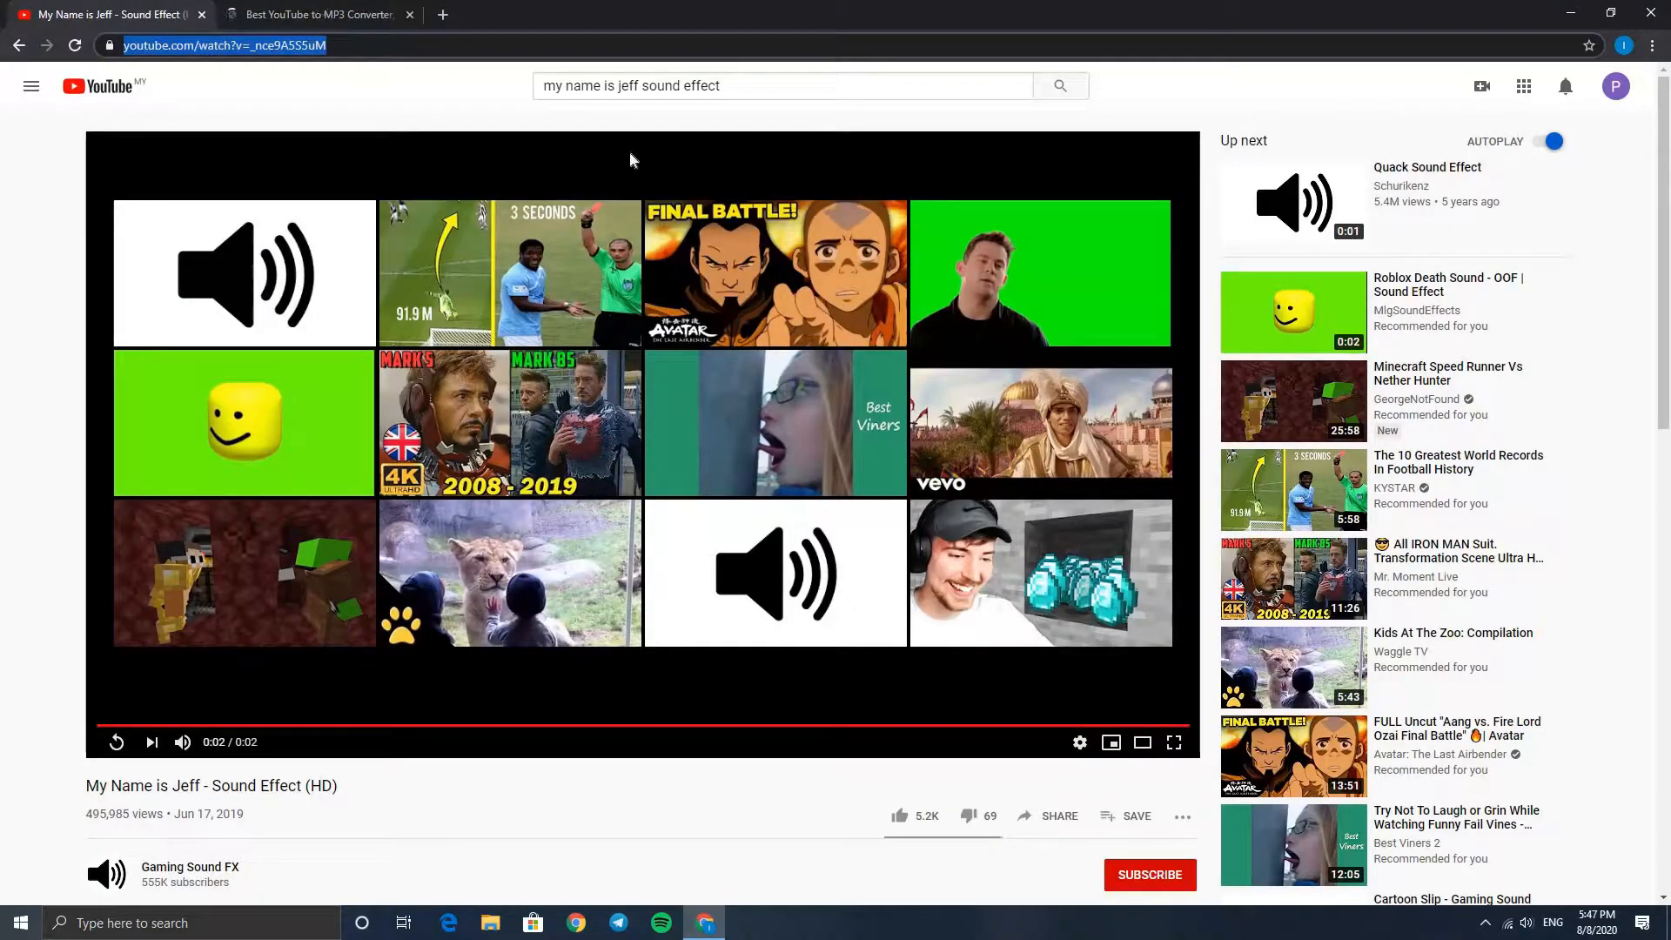
pyautogui.hotkey('ctrl', 'c')
pyautogui.hotkey('ctrl', 'Tab')
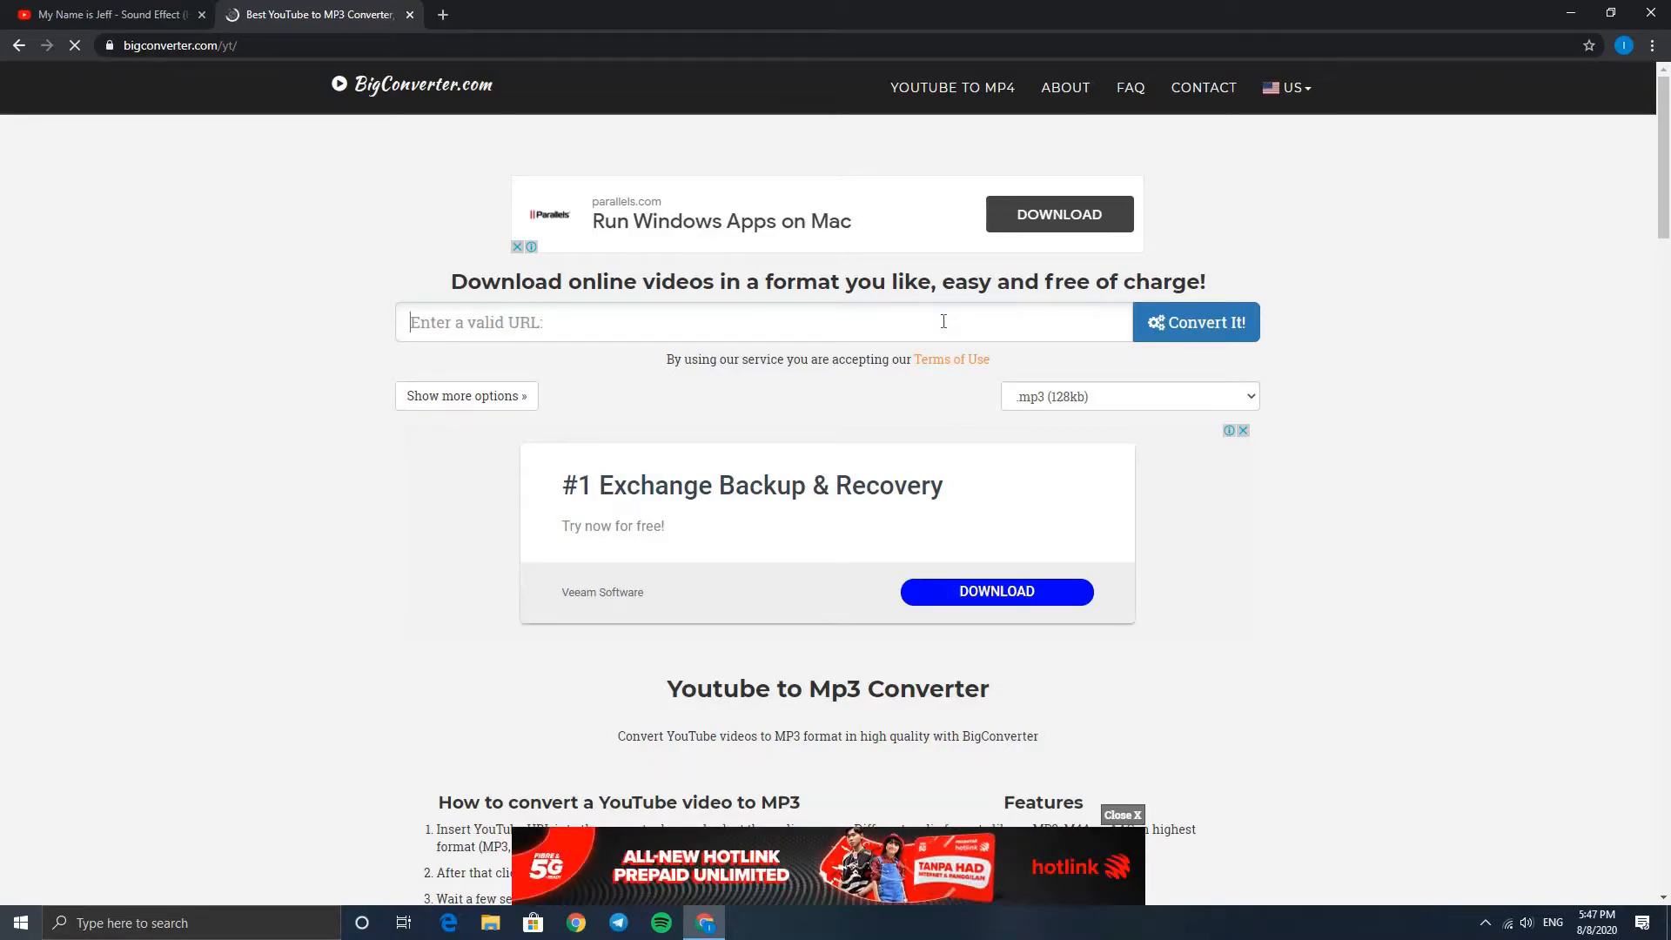
pyautogui.click(1127, 330)
pyautogui.hotkey('ctrl', 'v')
# - Convert the "My Name is Jeff" video to .mp3 (128kb) and download the converted file, closing the pop-up ad tab
pyautogui.click(1173, 333)
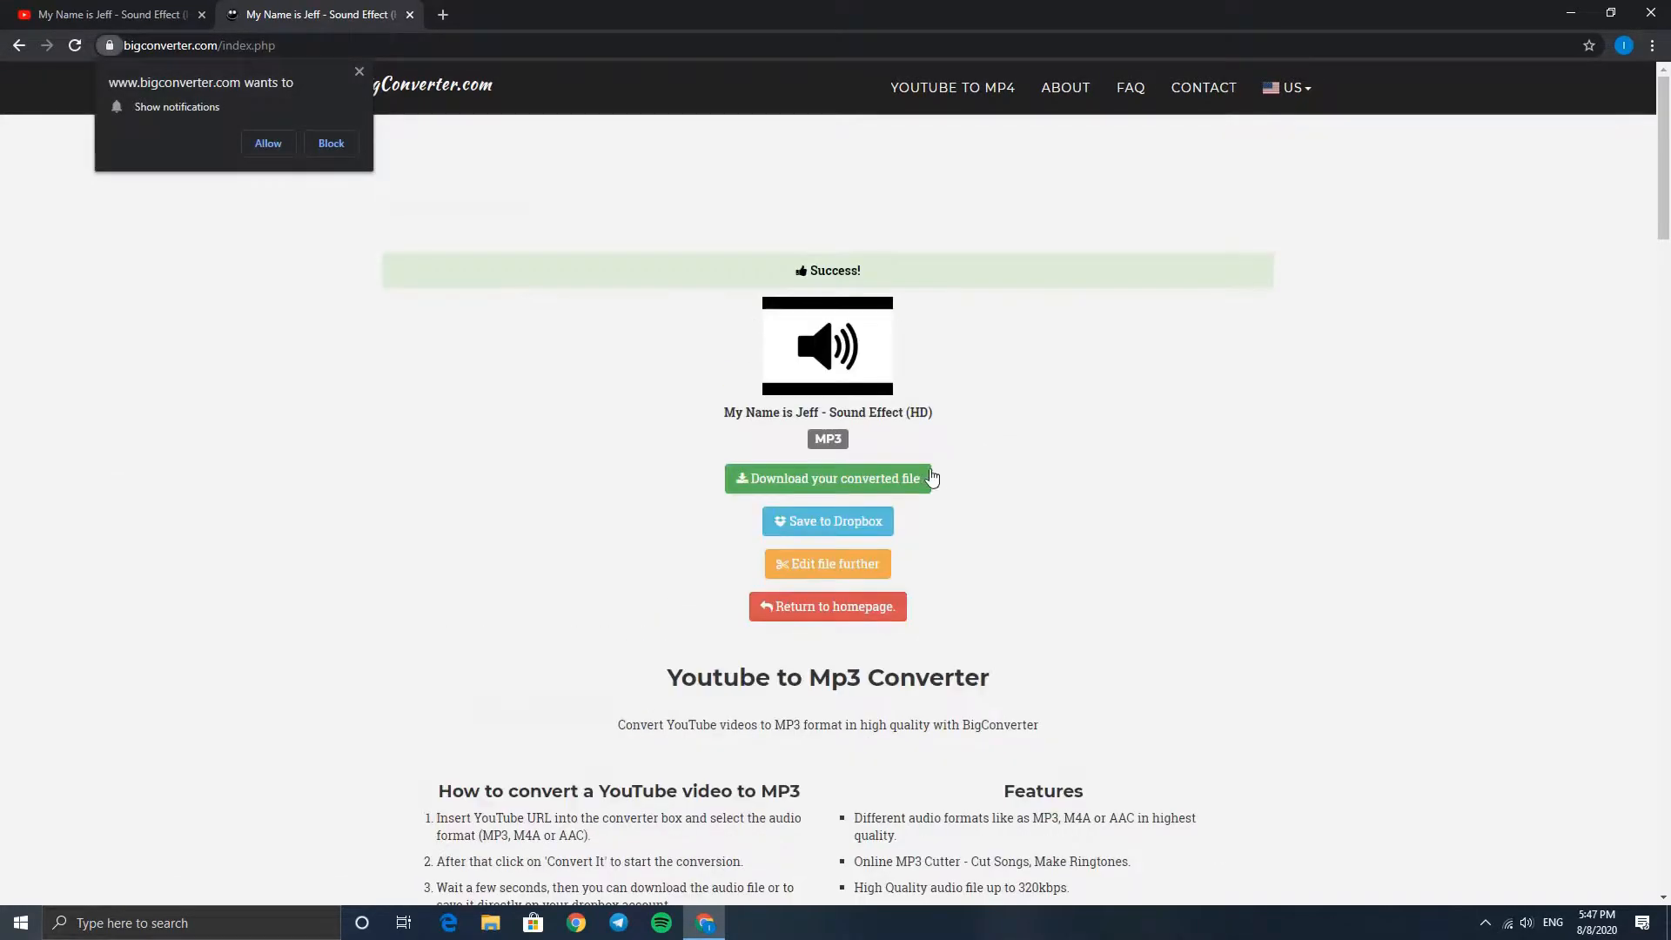
pyautogui.click(894, 481)
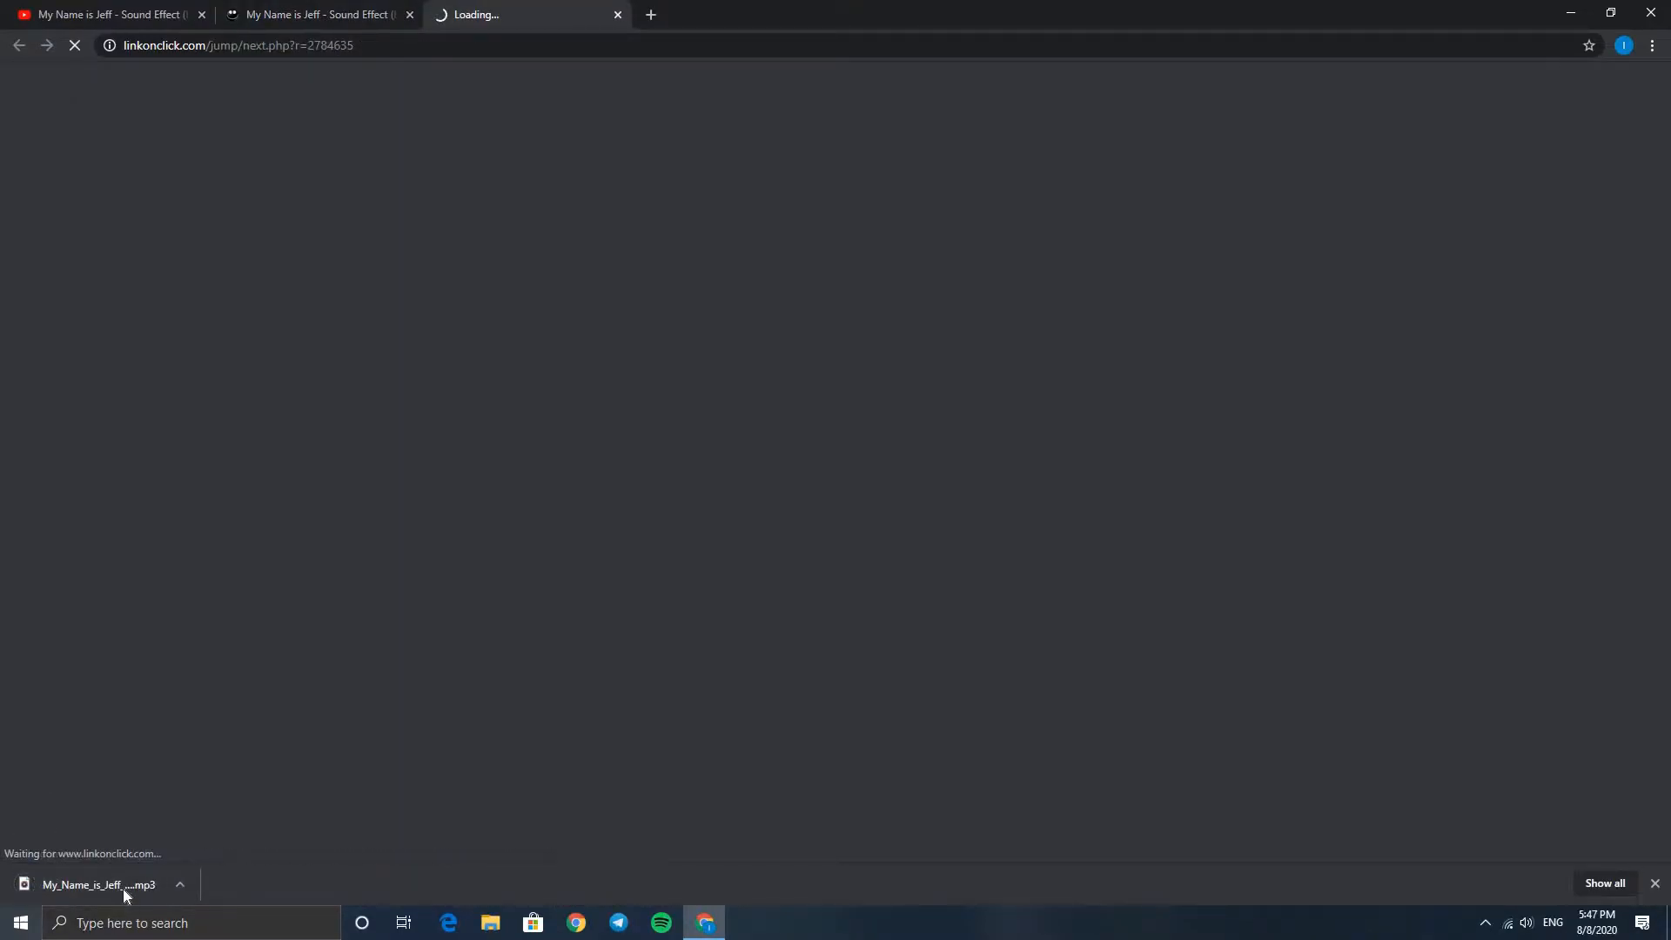
pyautogui.click(618, 16)
# - Search YouTube for "nani sound effect", play the SoundsAreUs video "Nani?! (Sound Effect)" and cancel autoplay of the next video
pyautogui.moveTo(765, 88); pyautogui.dragTo(520, 102)
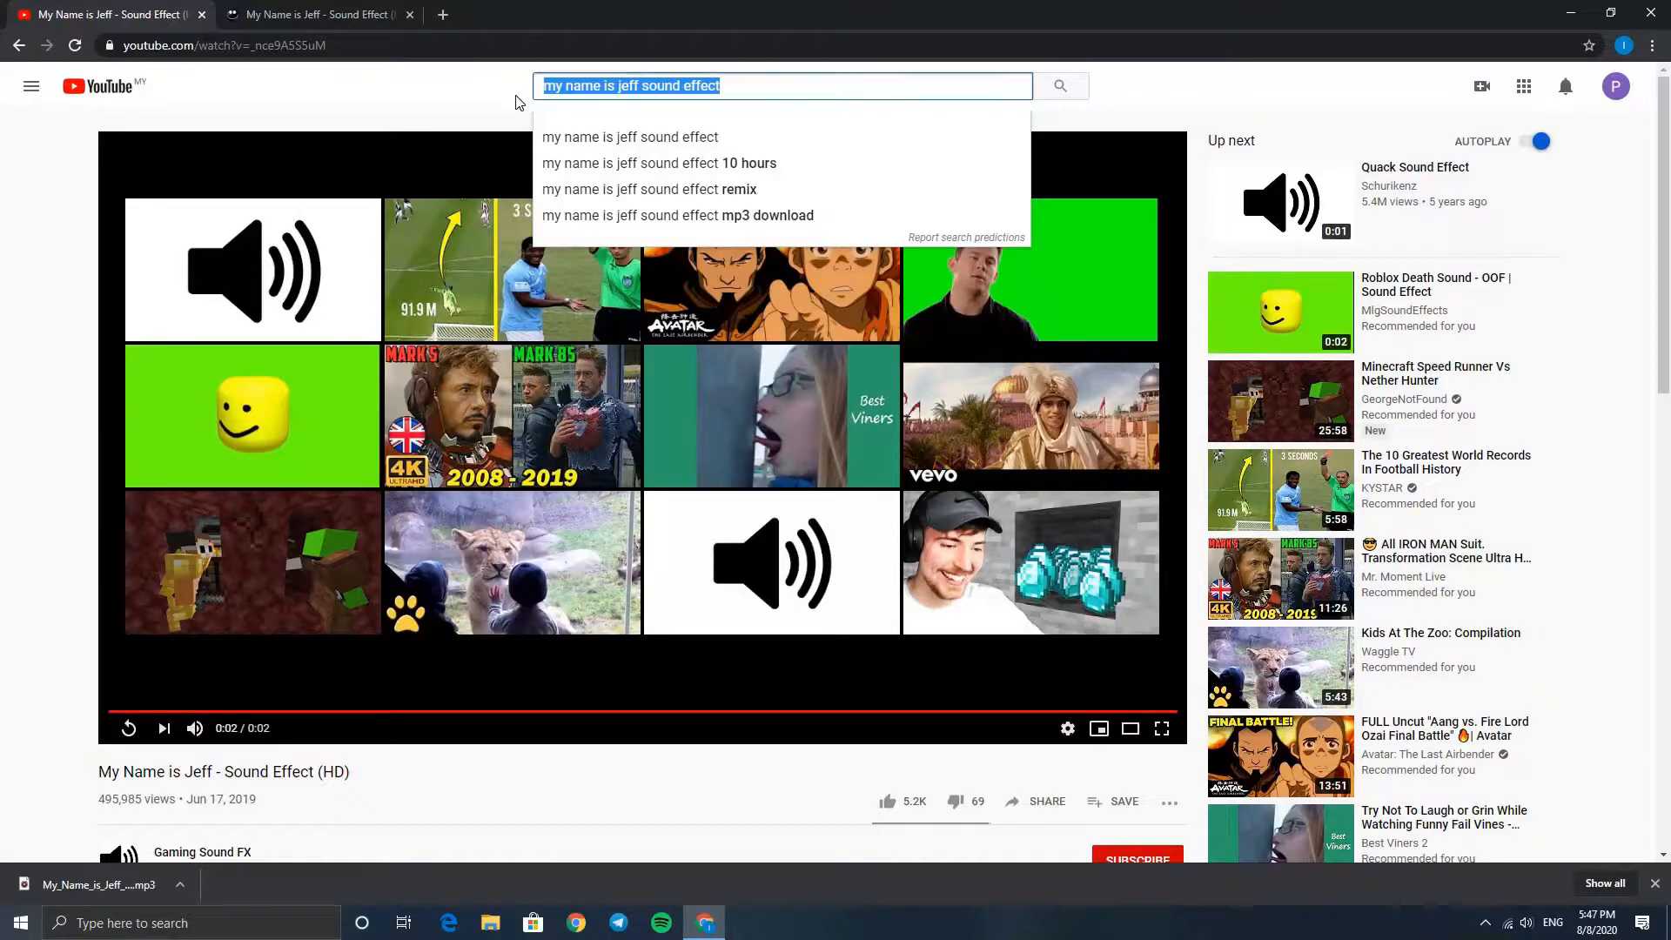
pyautogui.write('nani sound effect')
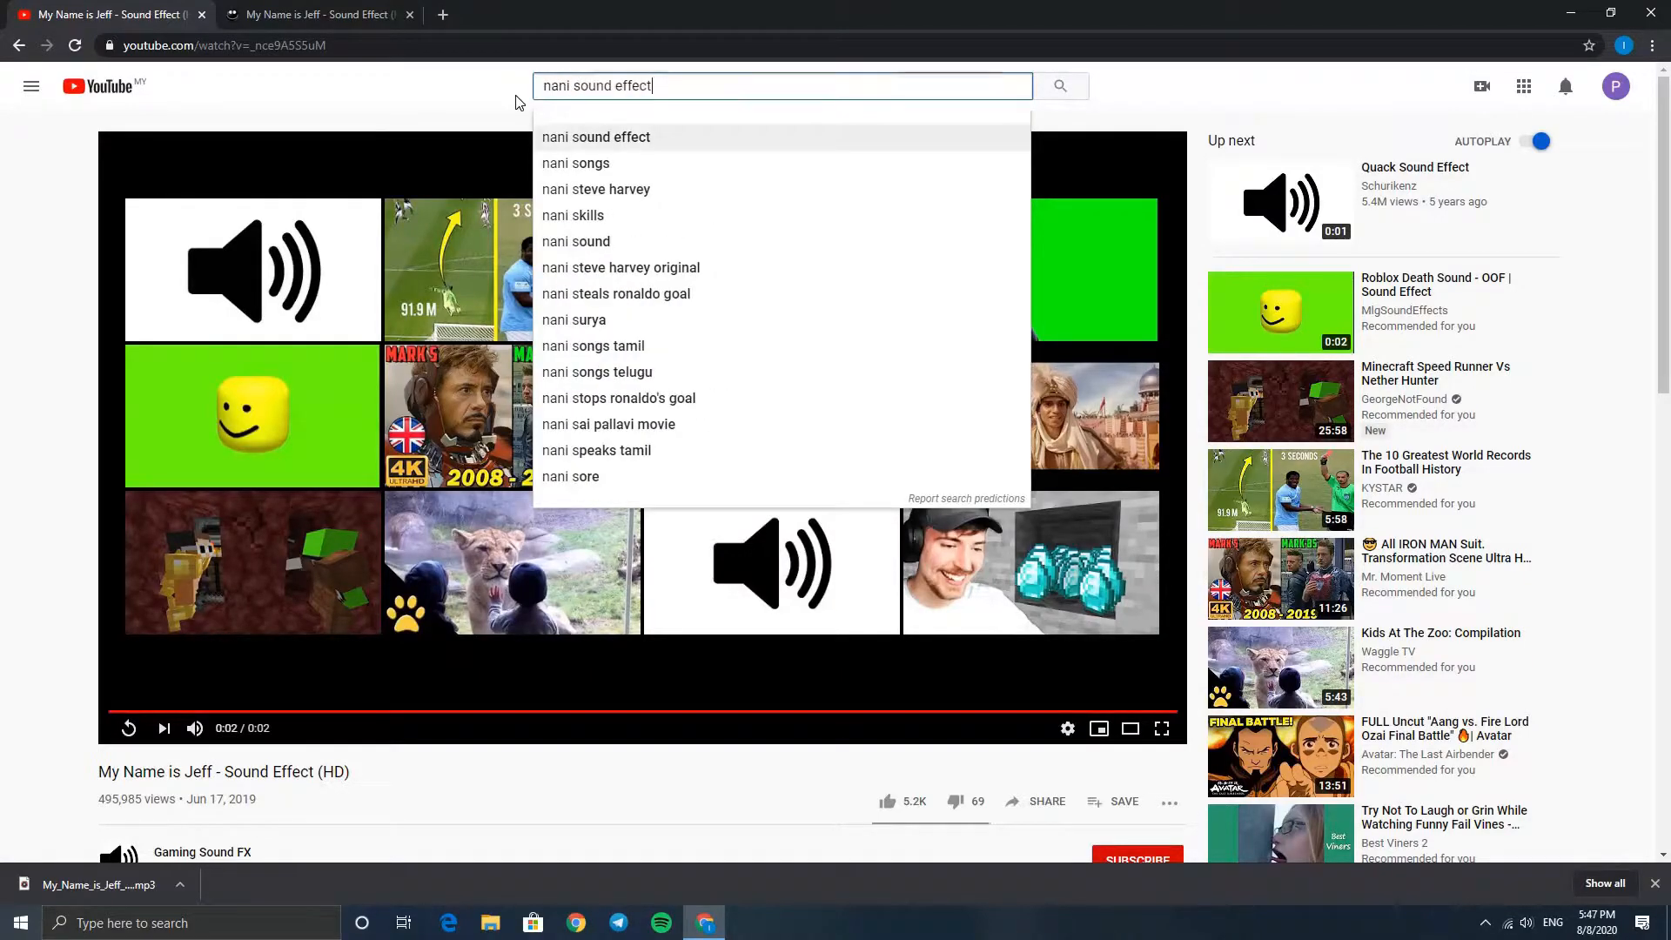
pyautogui.press('Return')
pyautogui.scroll(-4, 529, 566)
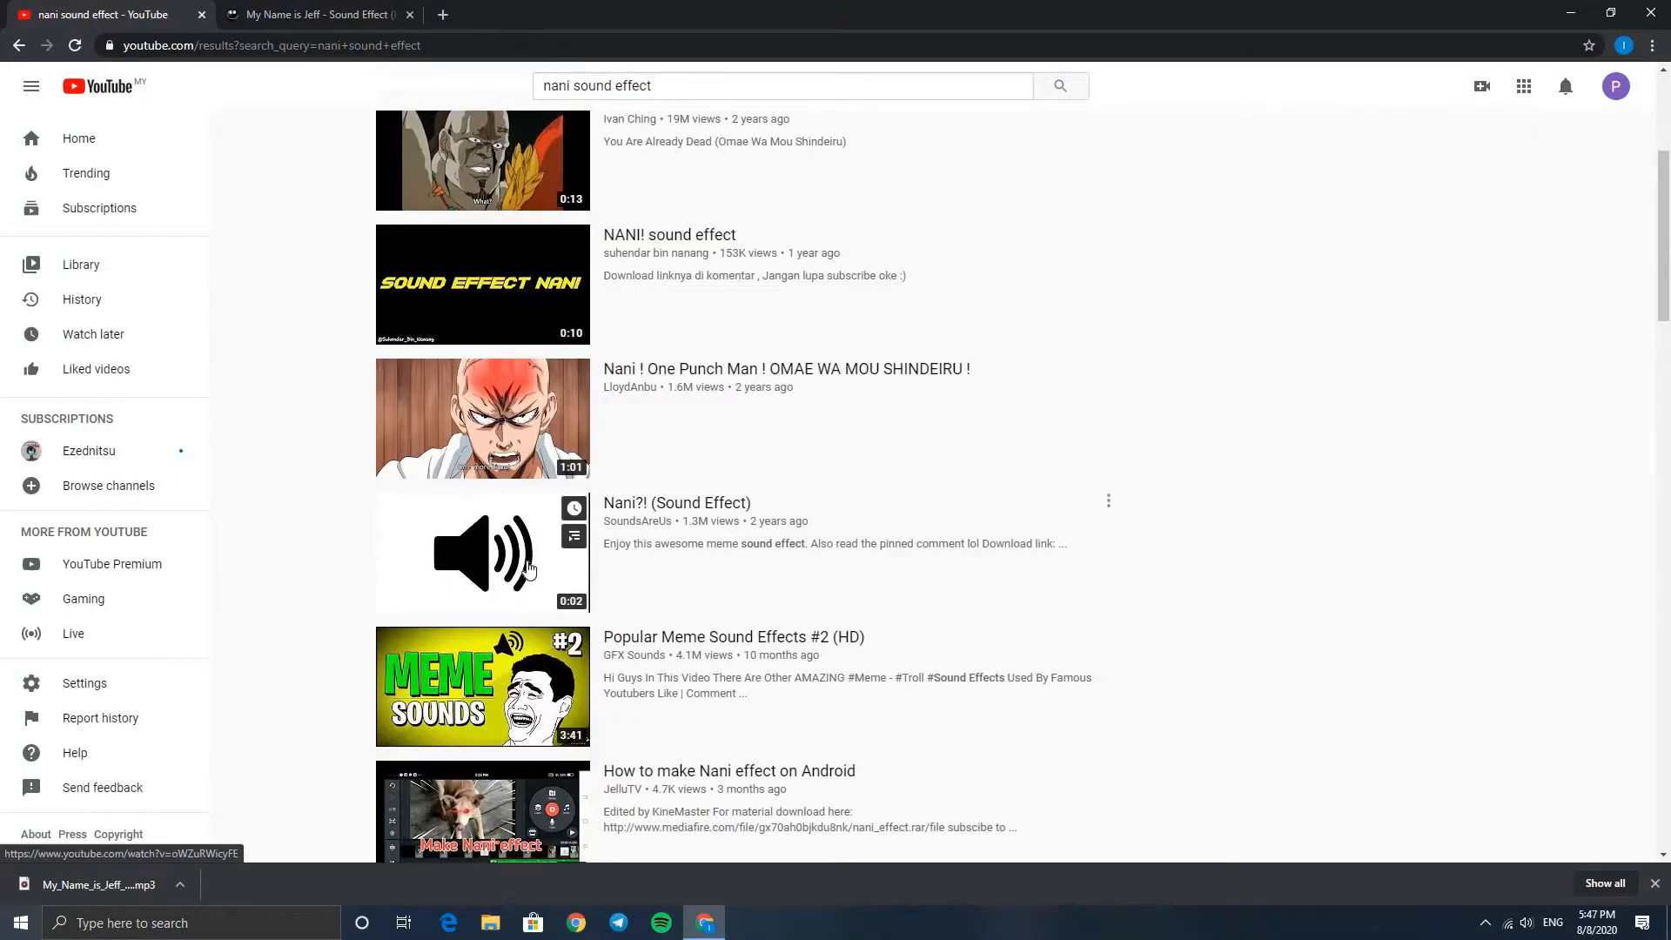
pyautogui.click(530, 567)
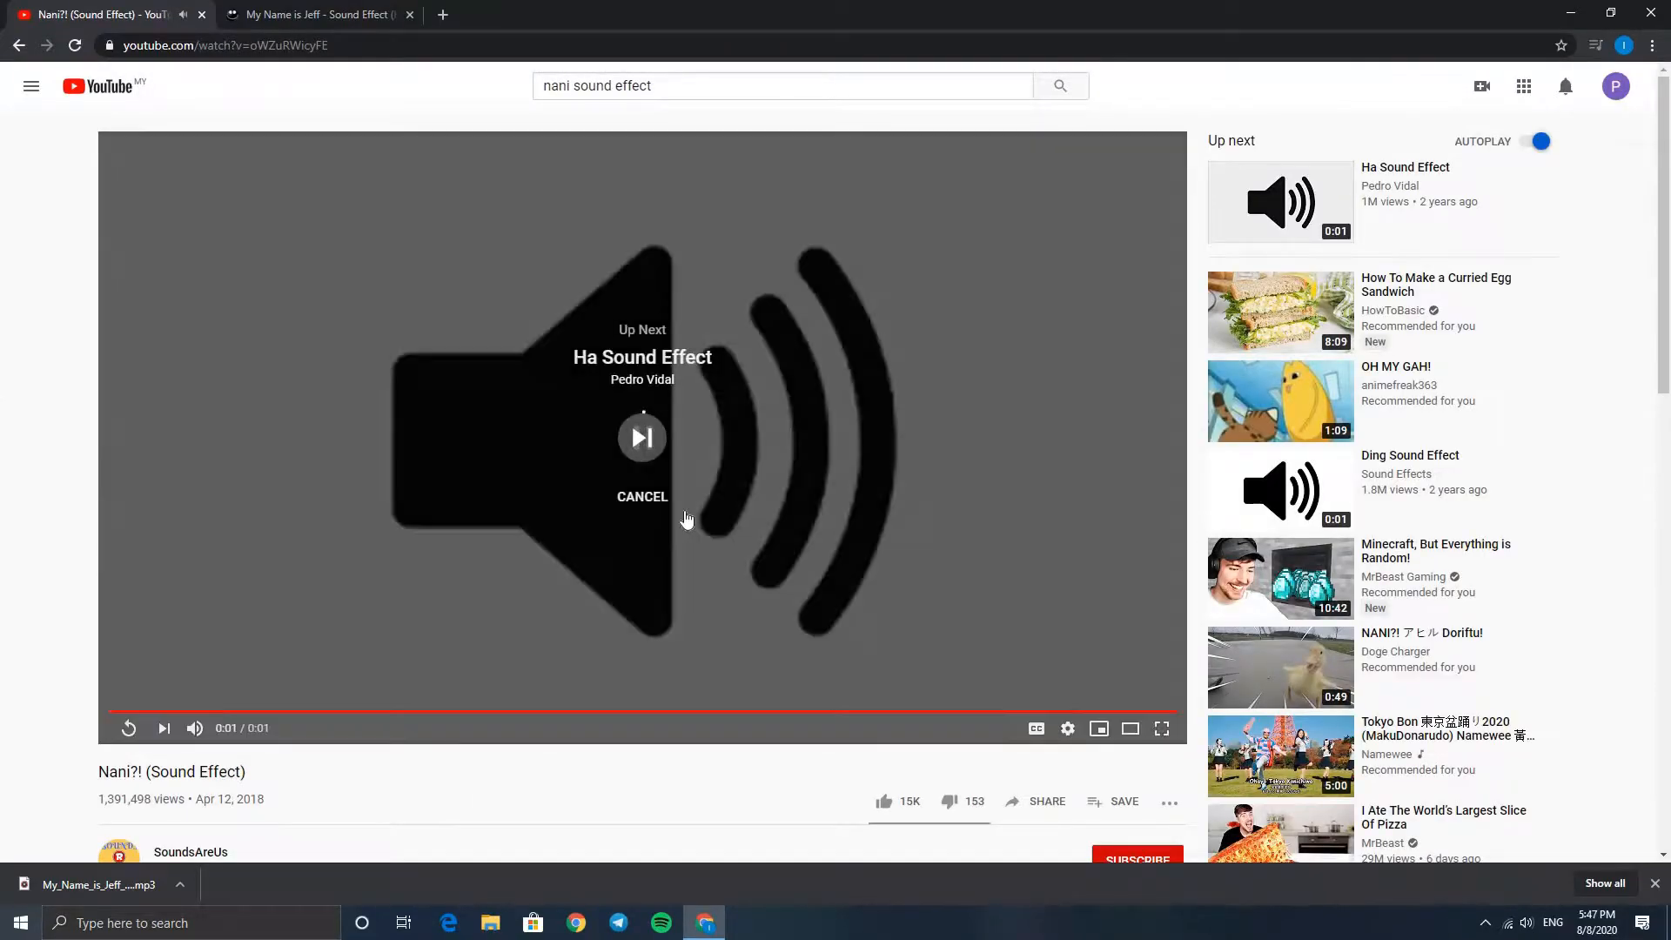
pyautogui.click(666, 505)
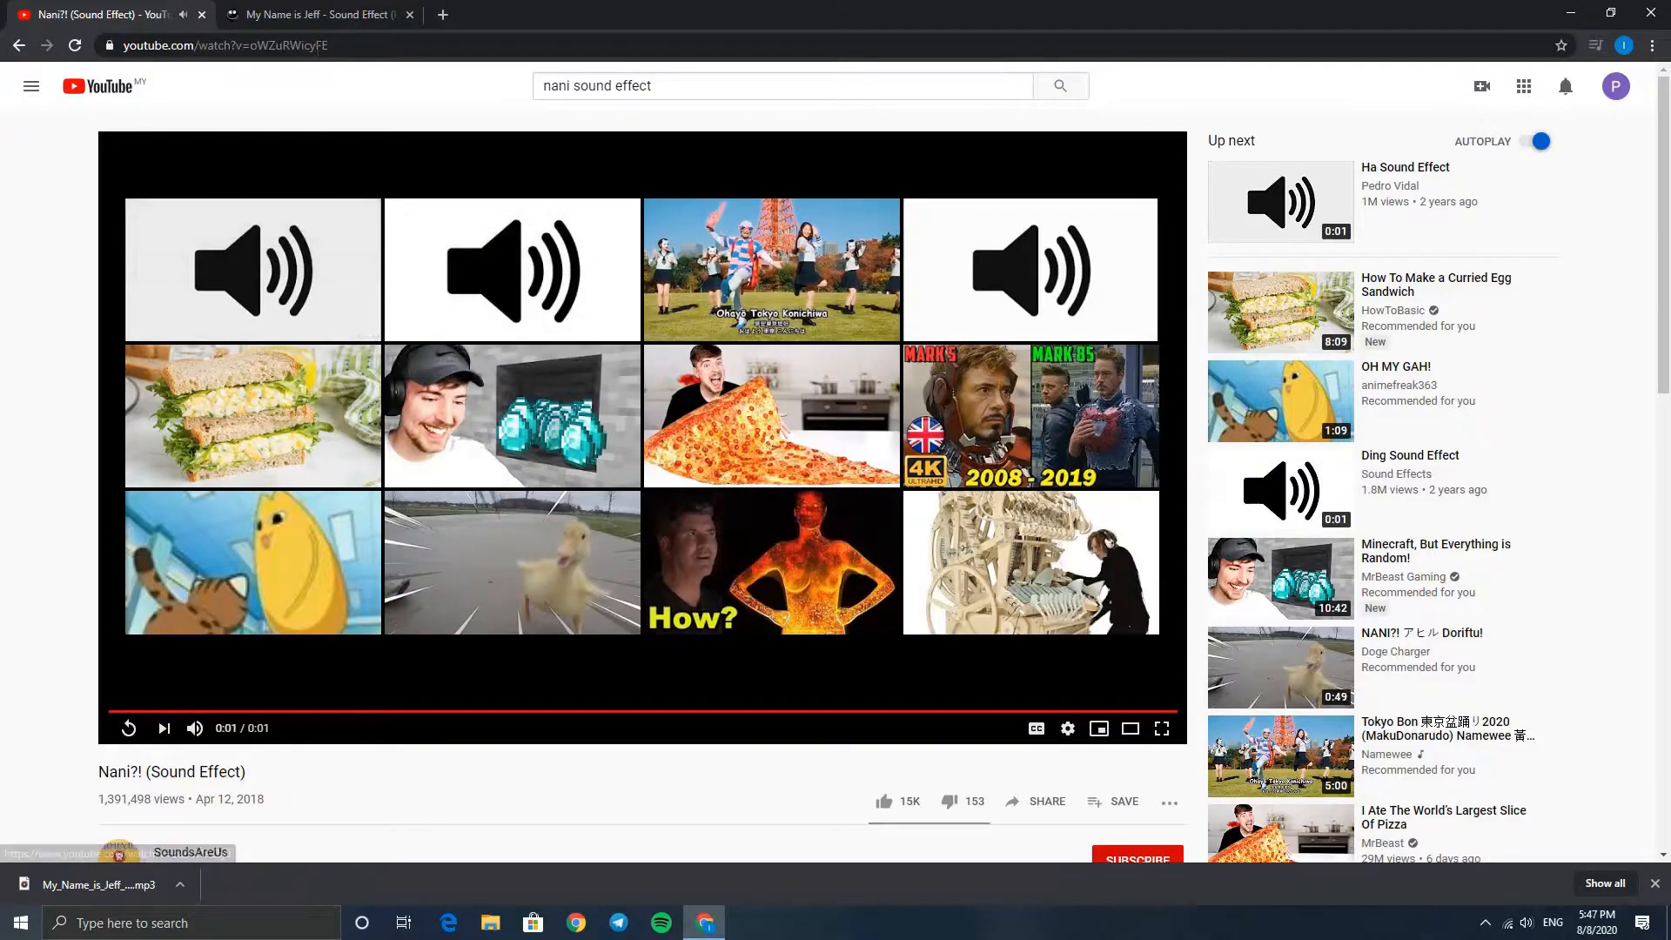
# - Copy the "Nani?! (Sound Effect)" video's URL into the URL field on BigConverter's homepage
pyautogui.click(345, 42)
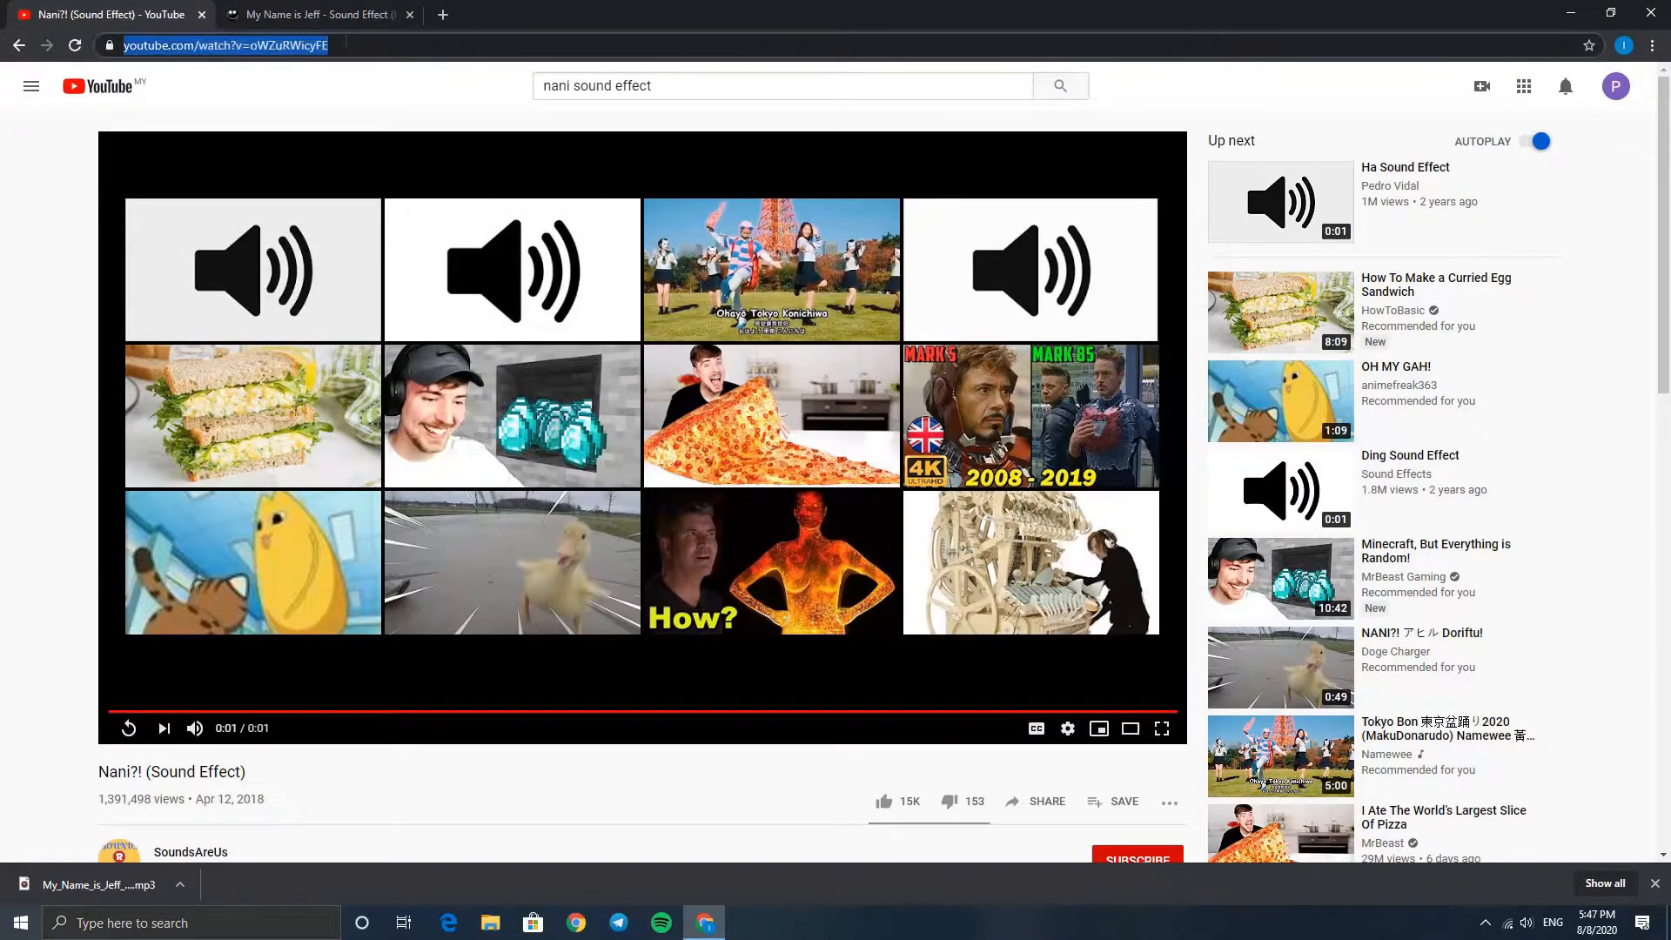
pyautogui.click(341, 26)
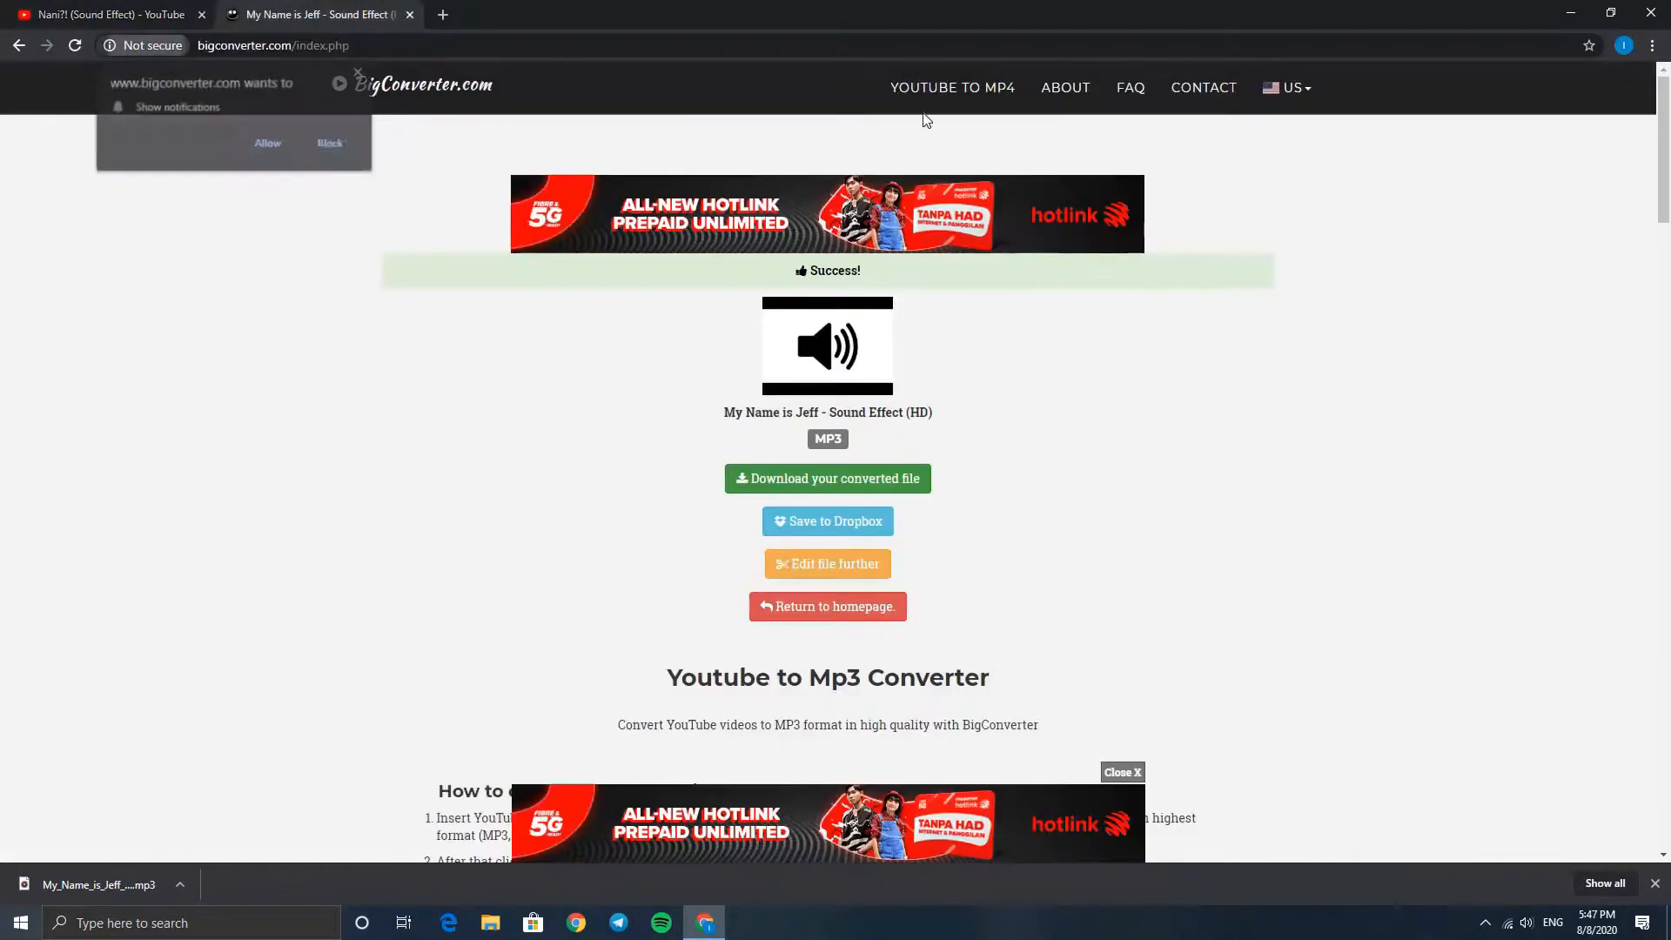
pyautogui.click(437, 94)
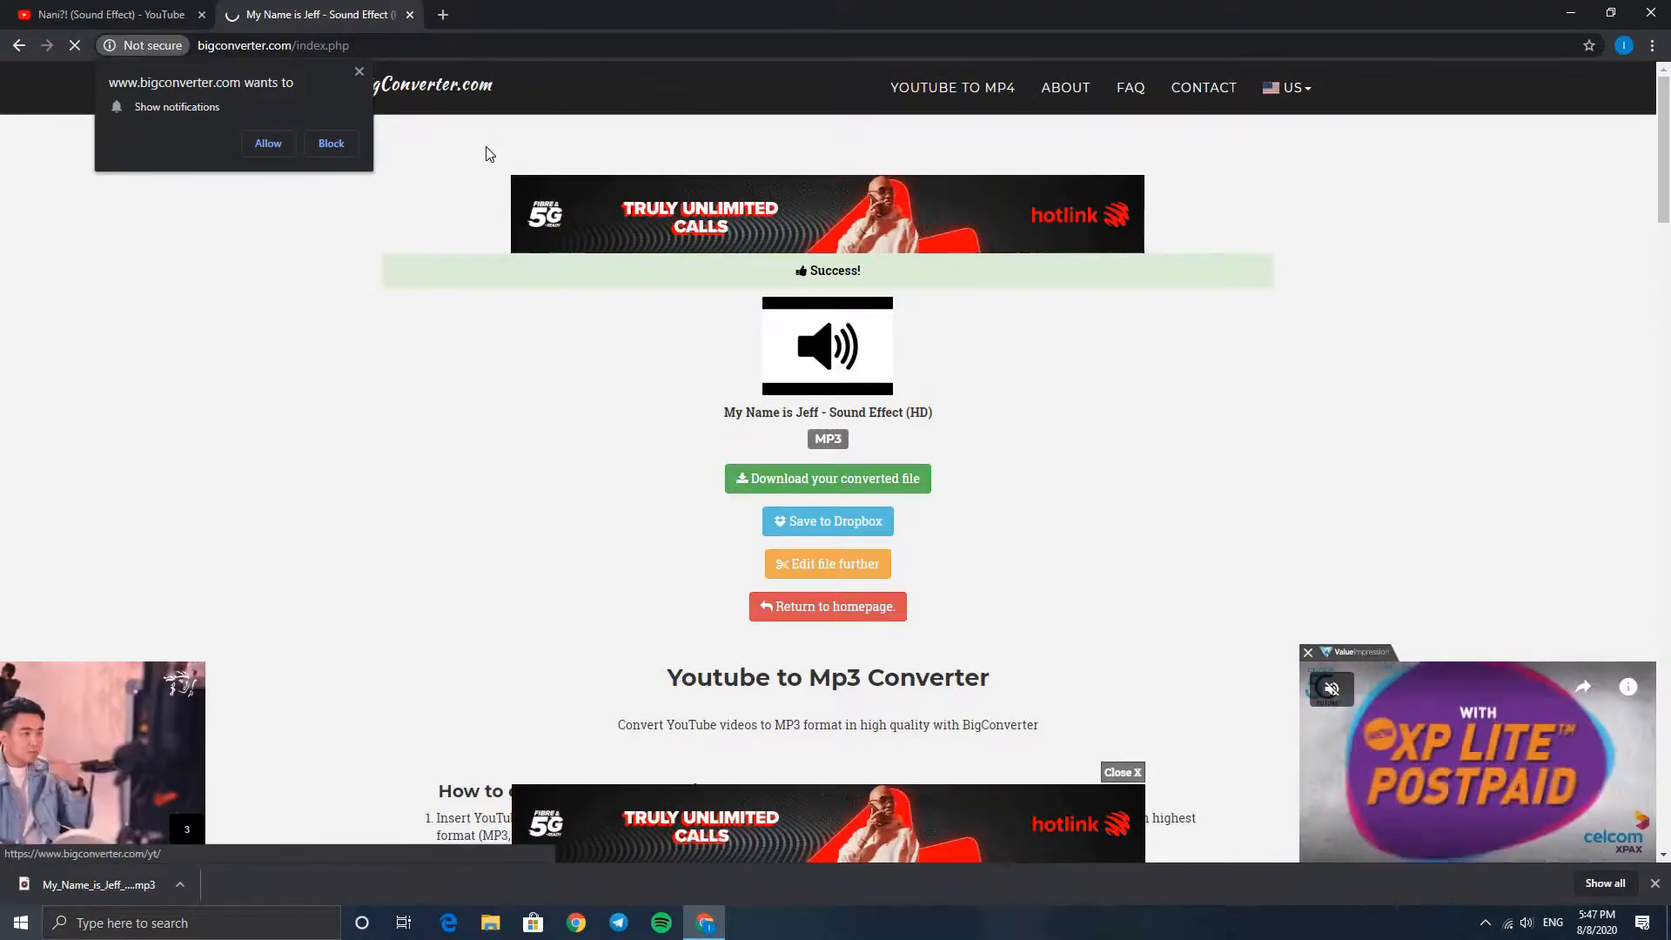
pyautogui.click(566, 321)
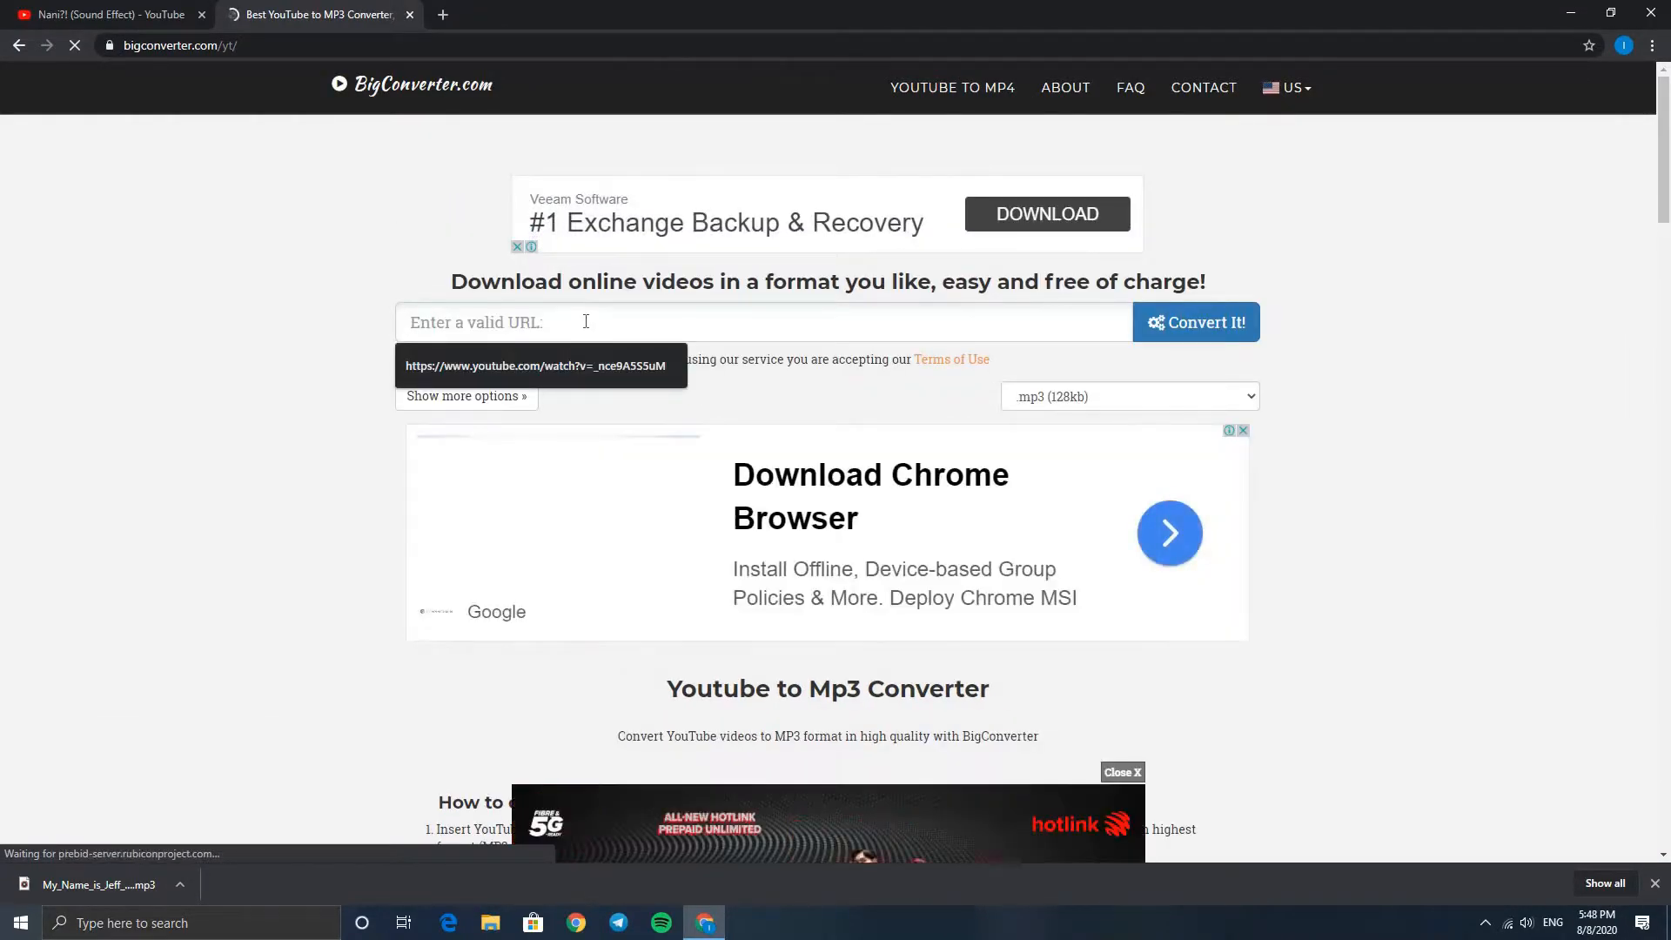
pyautogui.hotkey('ctrl', 'v')
# - Convert the "Nani?! (Sound Effect)" video to .mp3 (128kb) and download the converted file, closing the pop-up ad tabs
pyautogui.click(1178, 332)
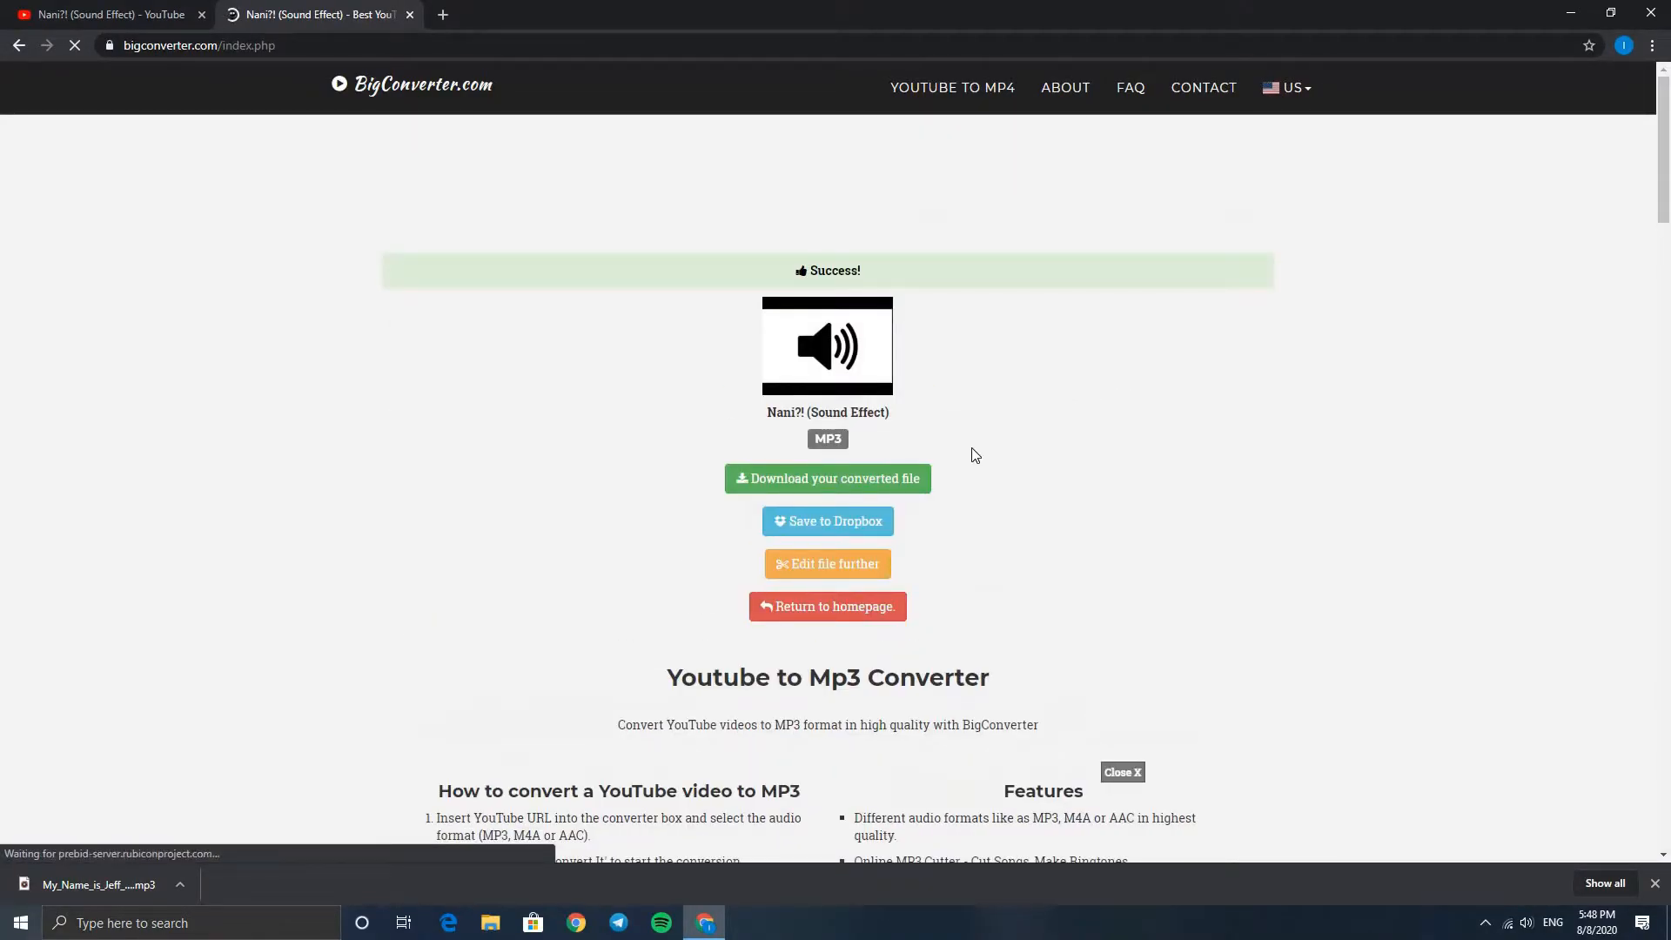
pyautogui.click(891, 478)
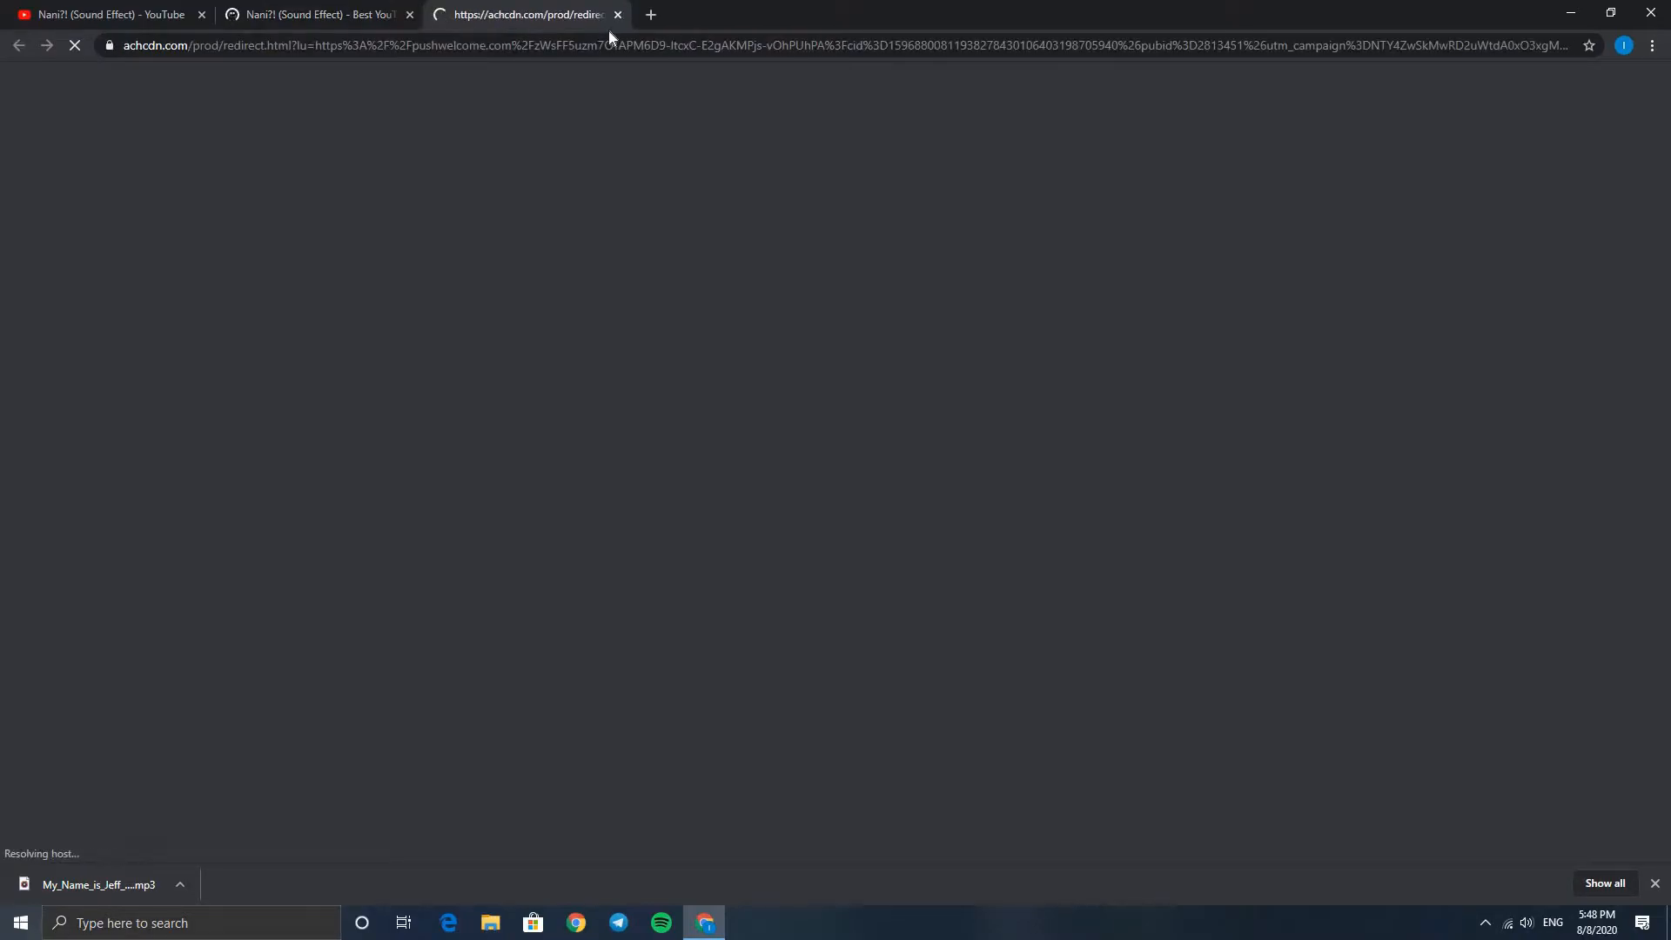
pyautogui.click(618, 20)
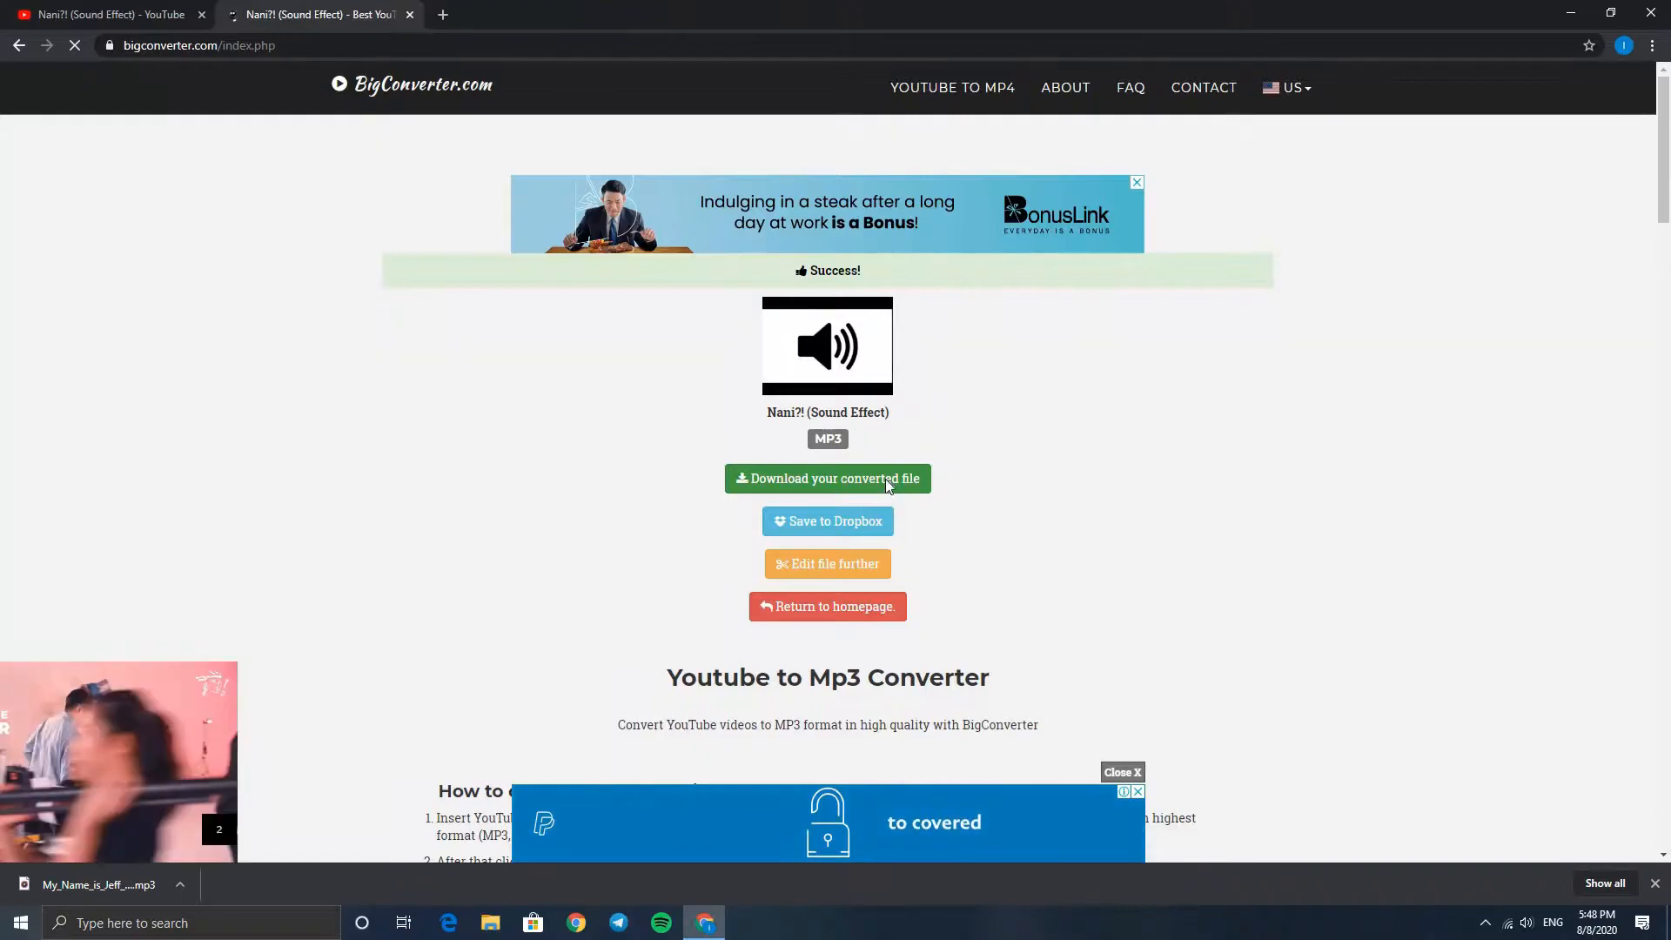
pyautogui.click(851, 482)
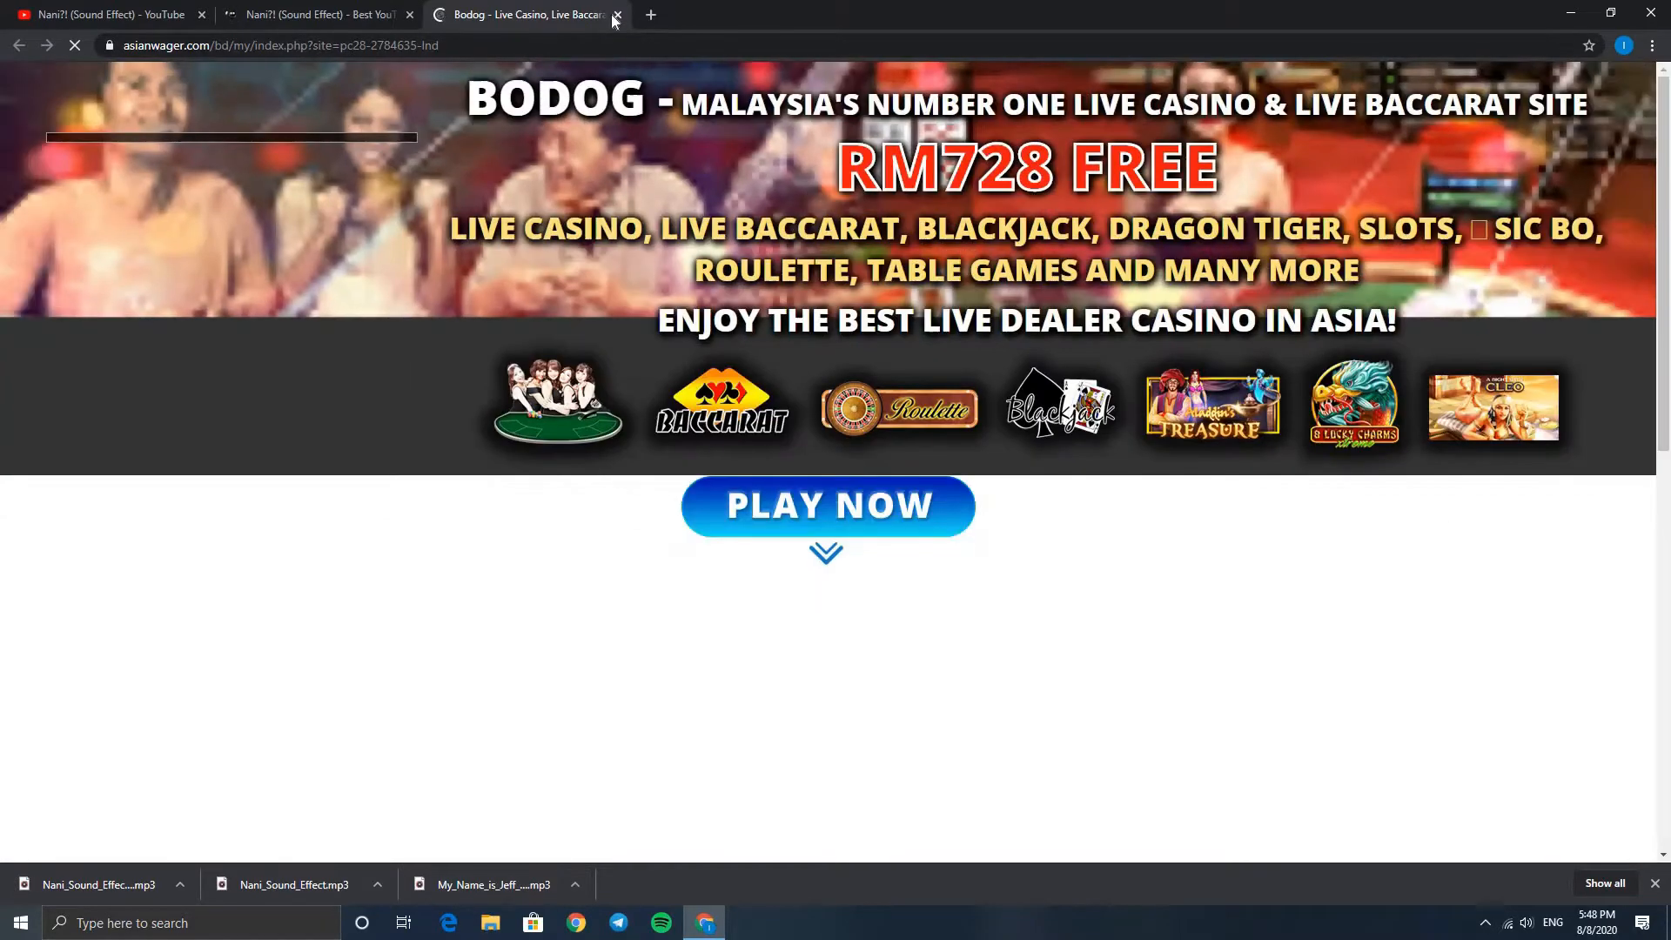
pyautogui.click(618, 15)
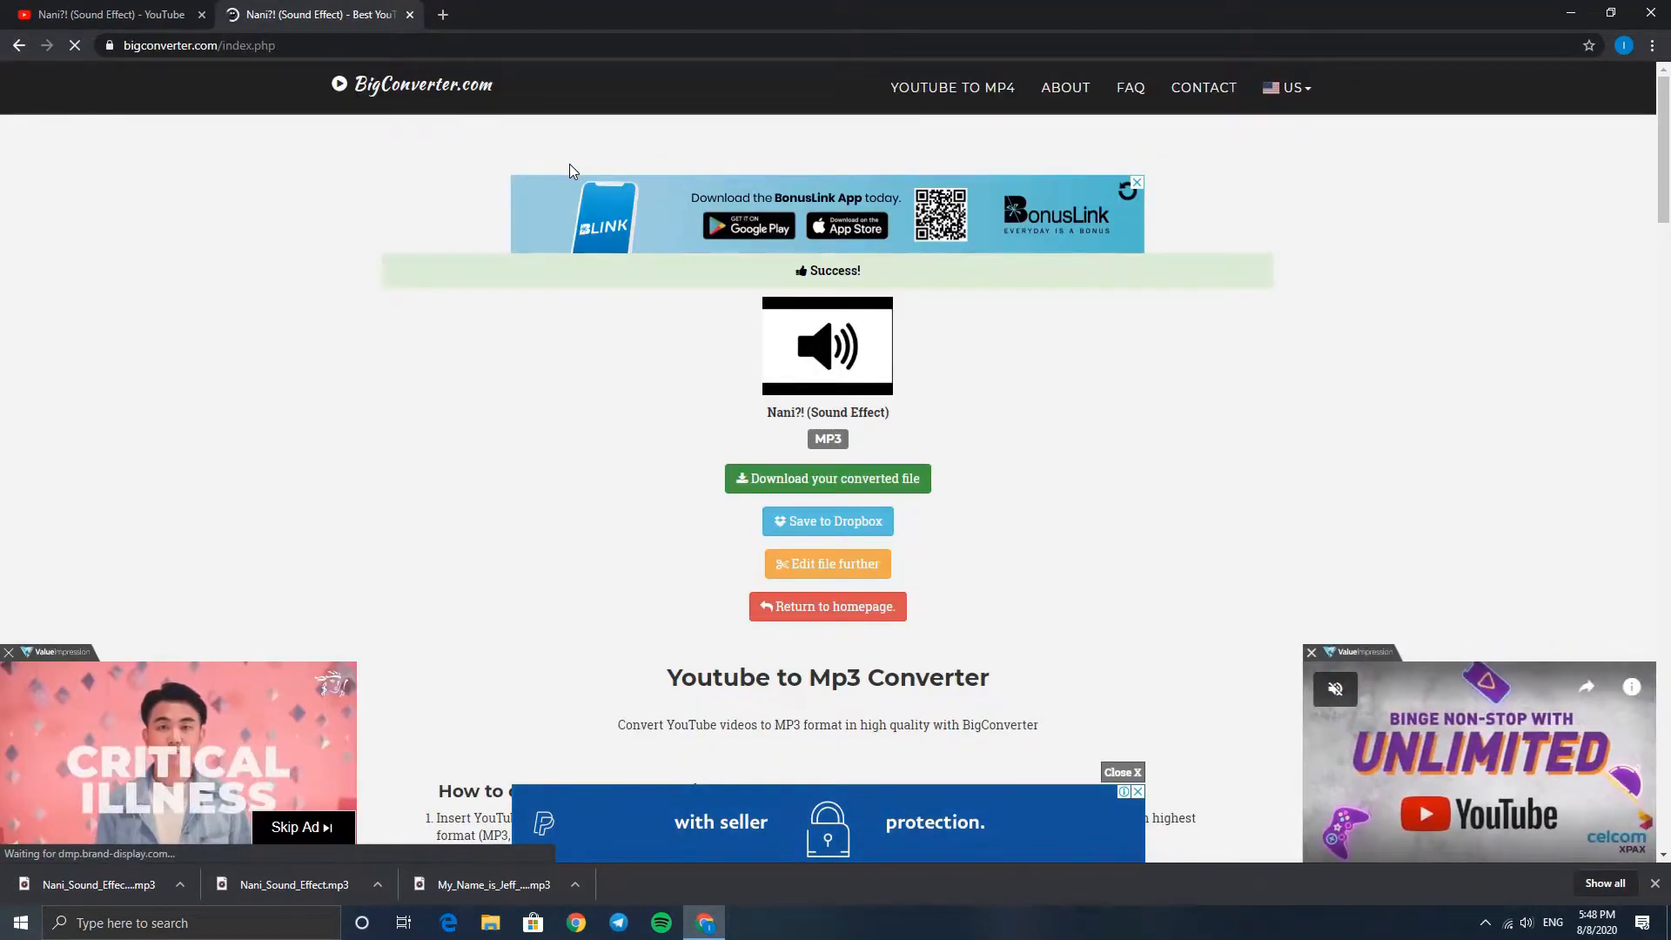
# - Search Google for "mp3 to wav" in a new tab, look at the Online Audio Converter site and return to the results
pyautogui.click(443, 15)
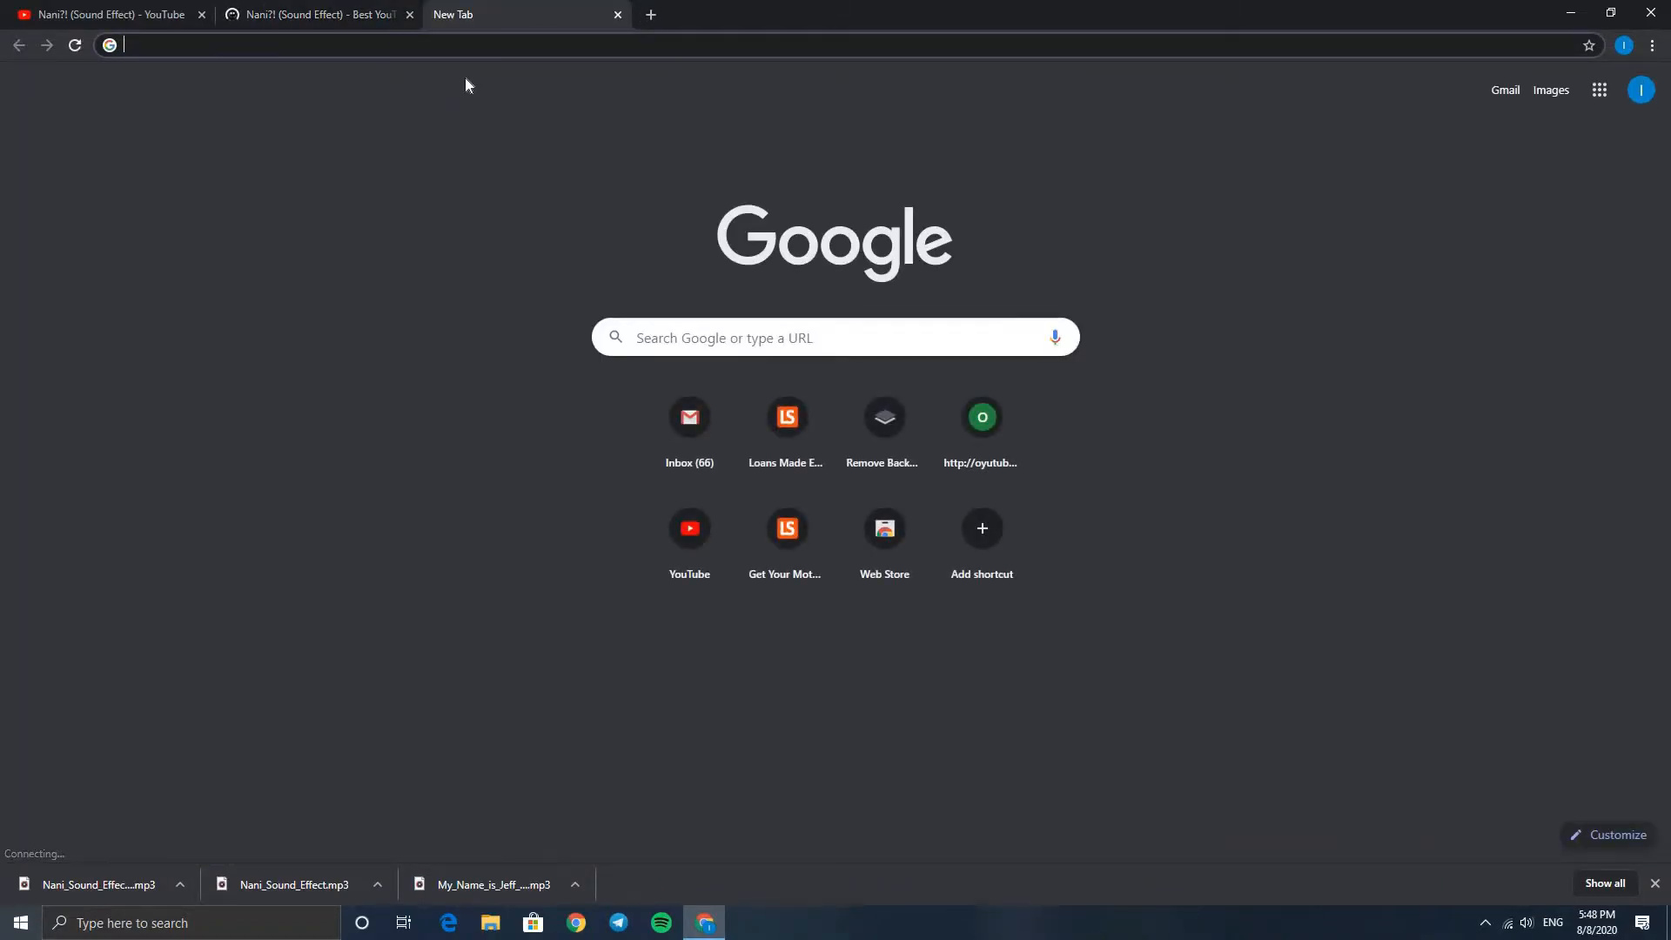
pyautogui.write('mp3 to wa')
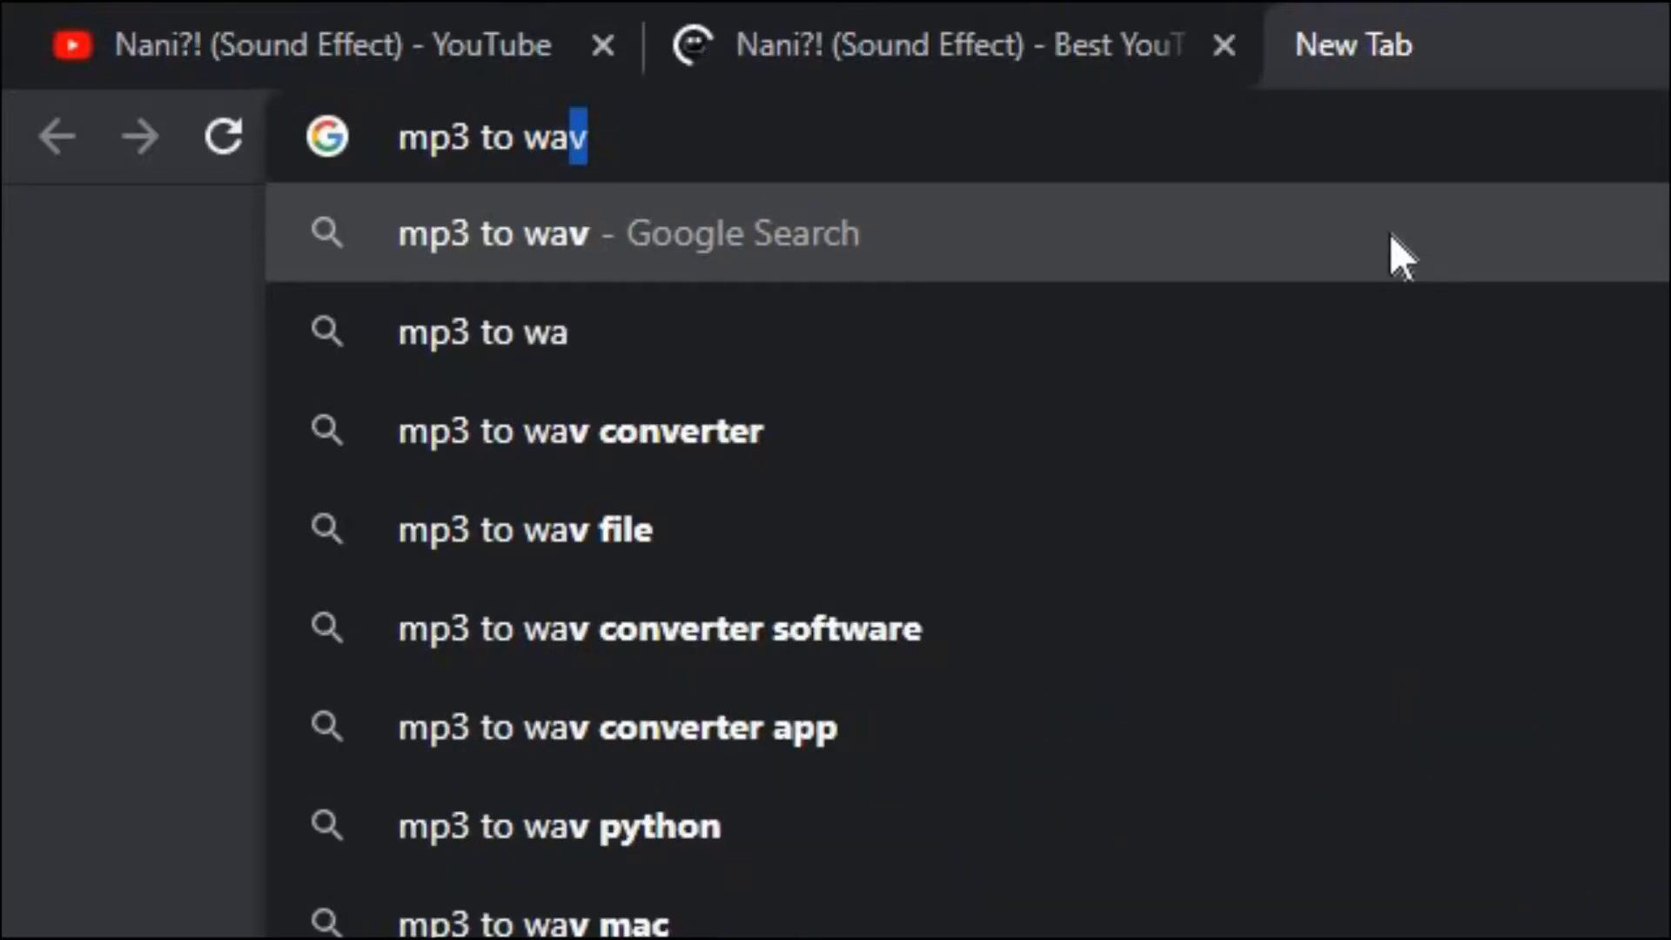
pyautogui.press('Return')
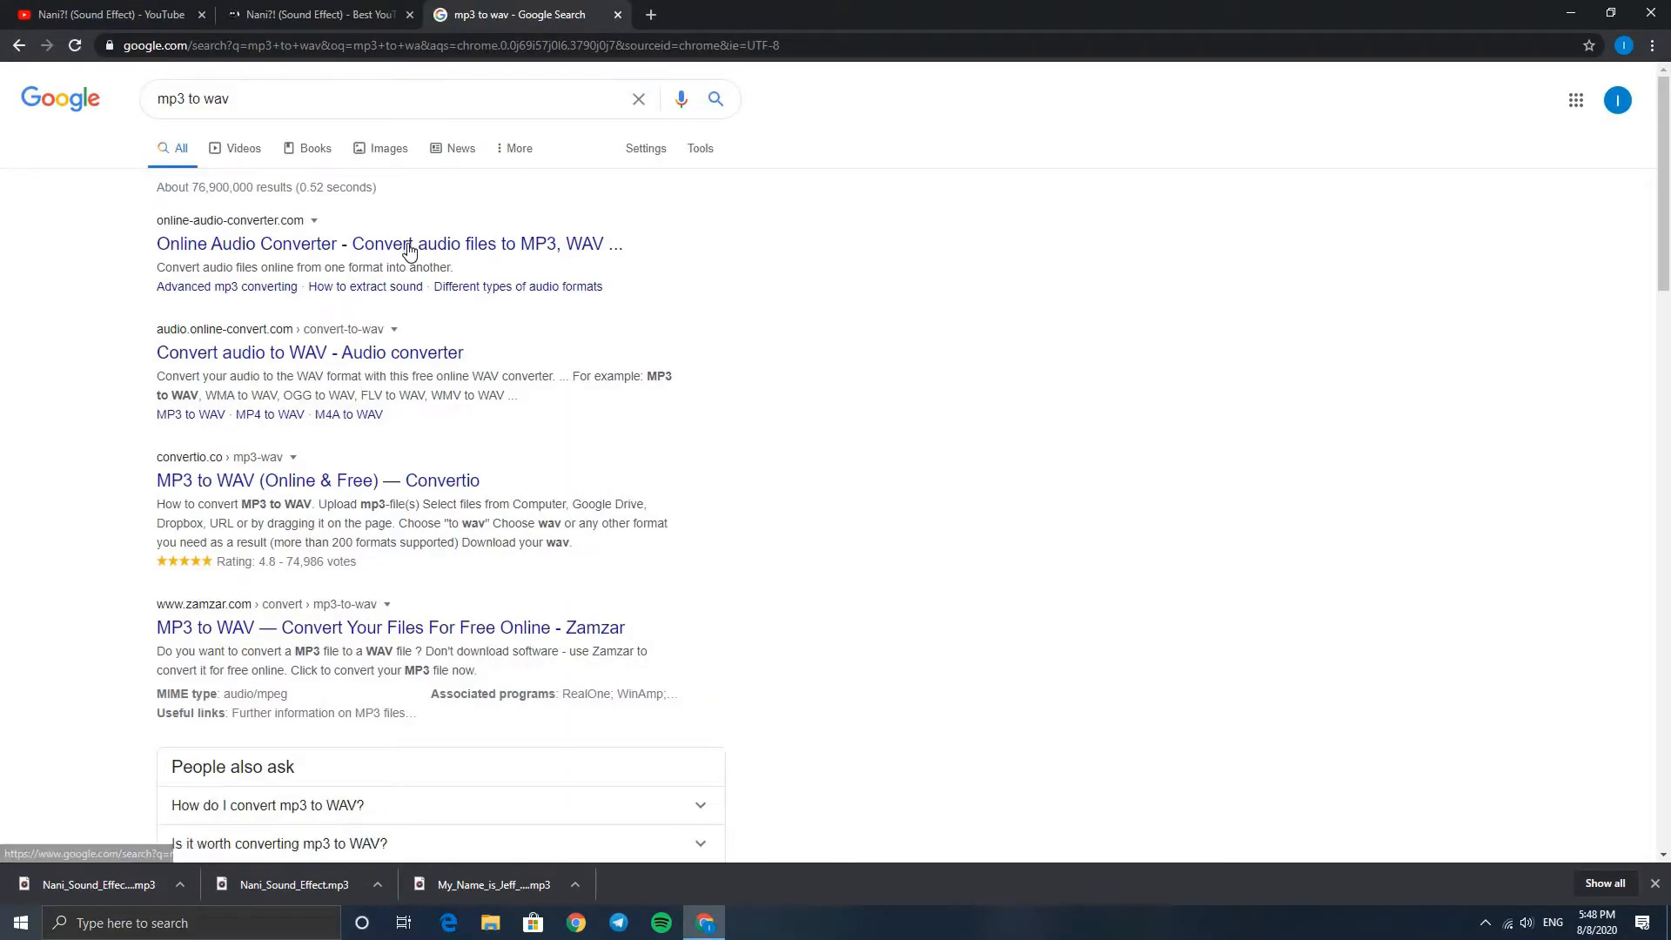
pyautogui.click(409, 245)
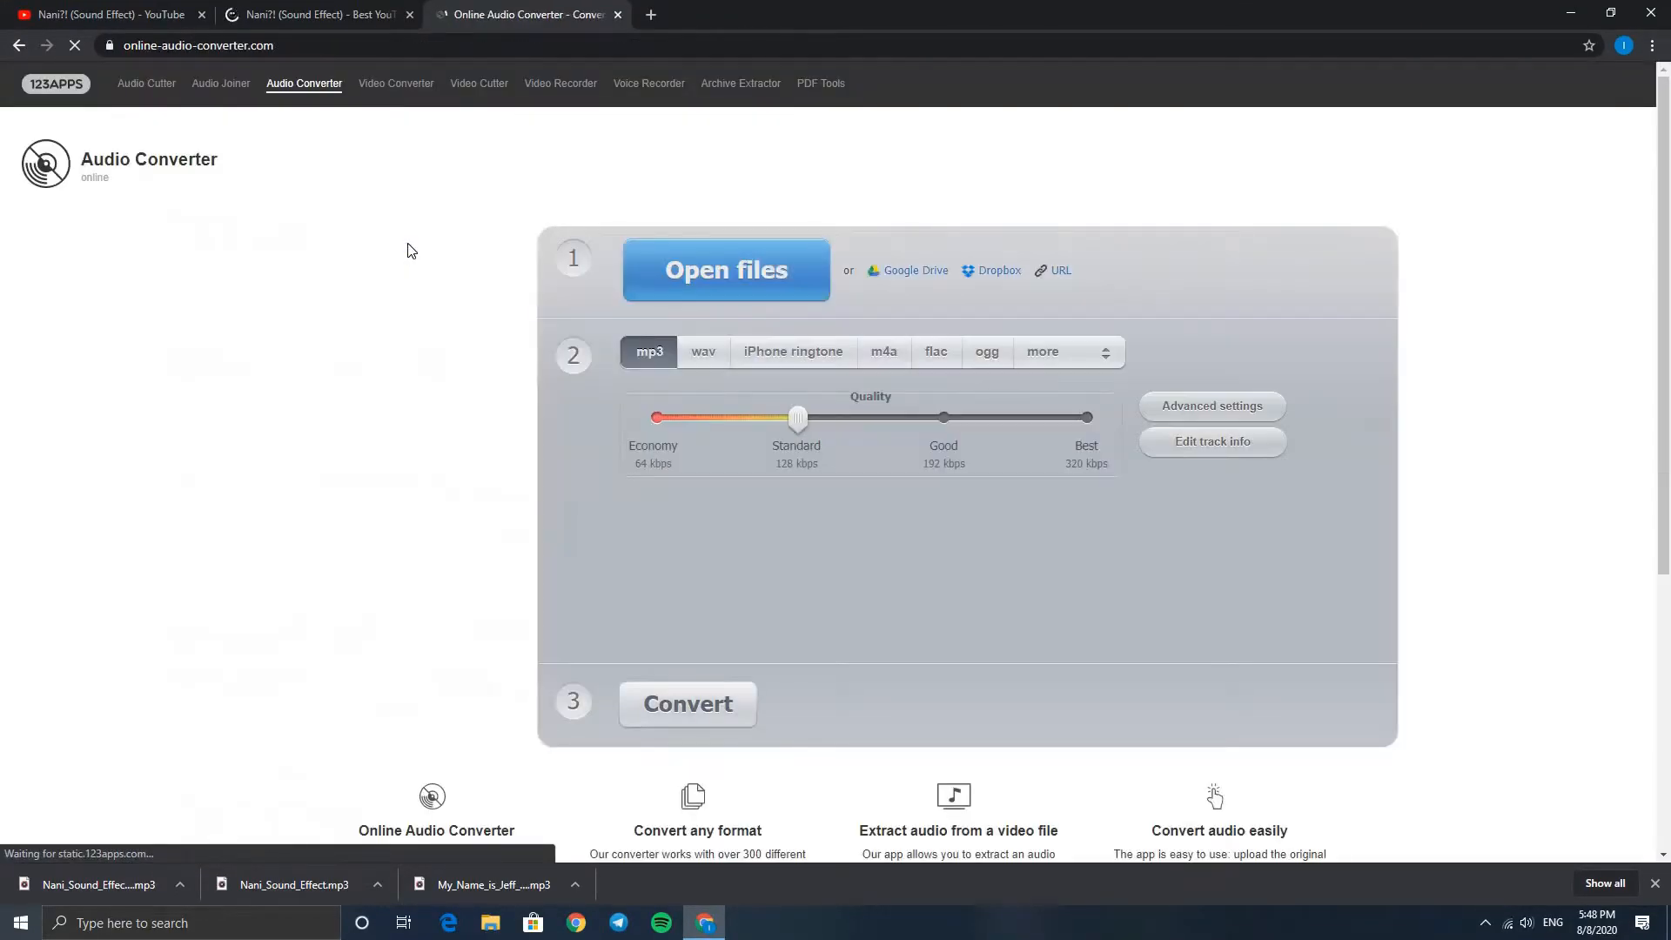
pyautogui.click(16, 45)
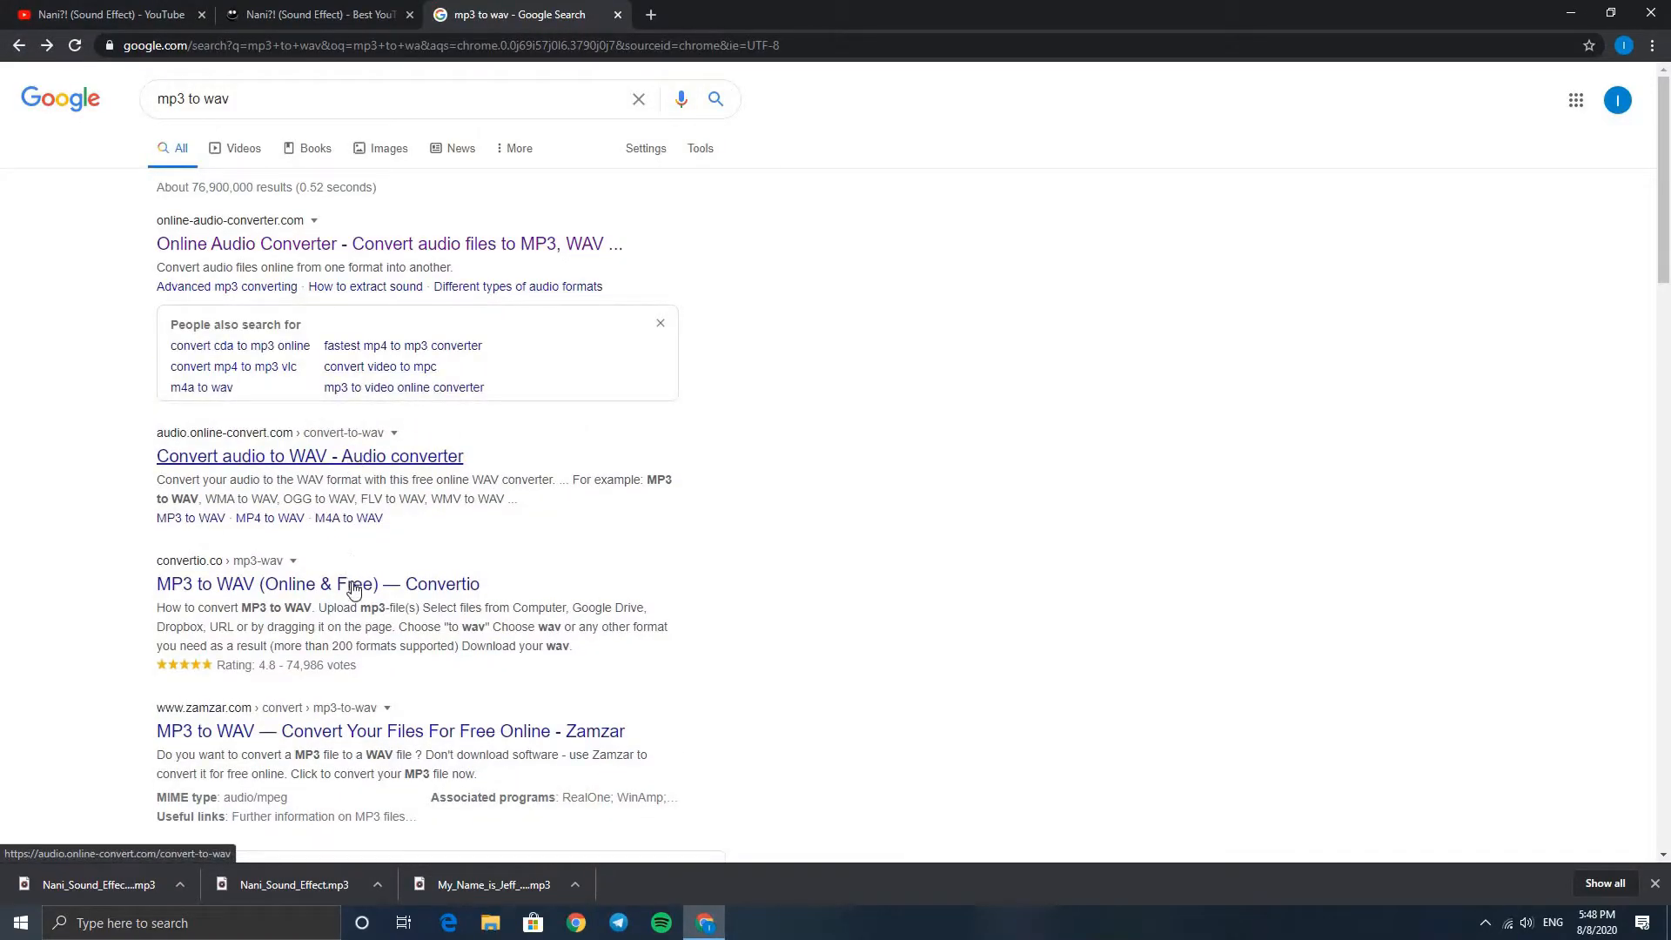
# - Open Convertio's MP3 to WAV converter from the search results, convert My_Name_is_Jeff_-_Sound_Effect_HD.mp3 from Downloads to WAV and download the converted file
pyautogui.click(360, 588)
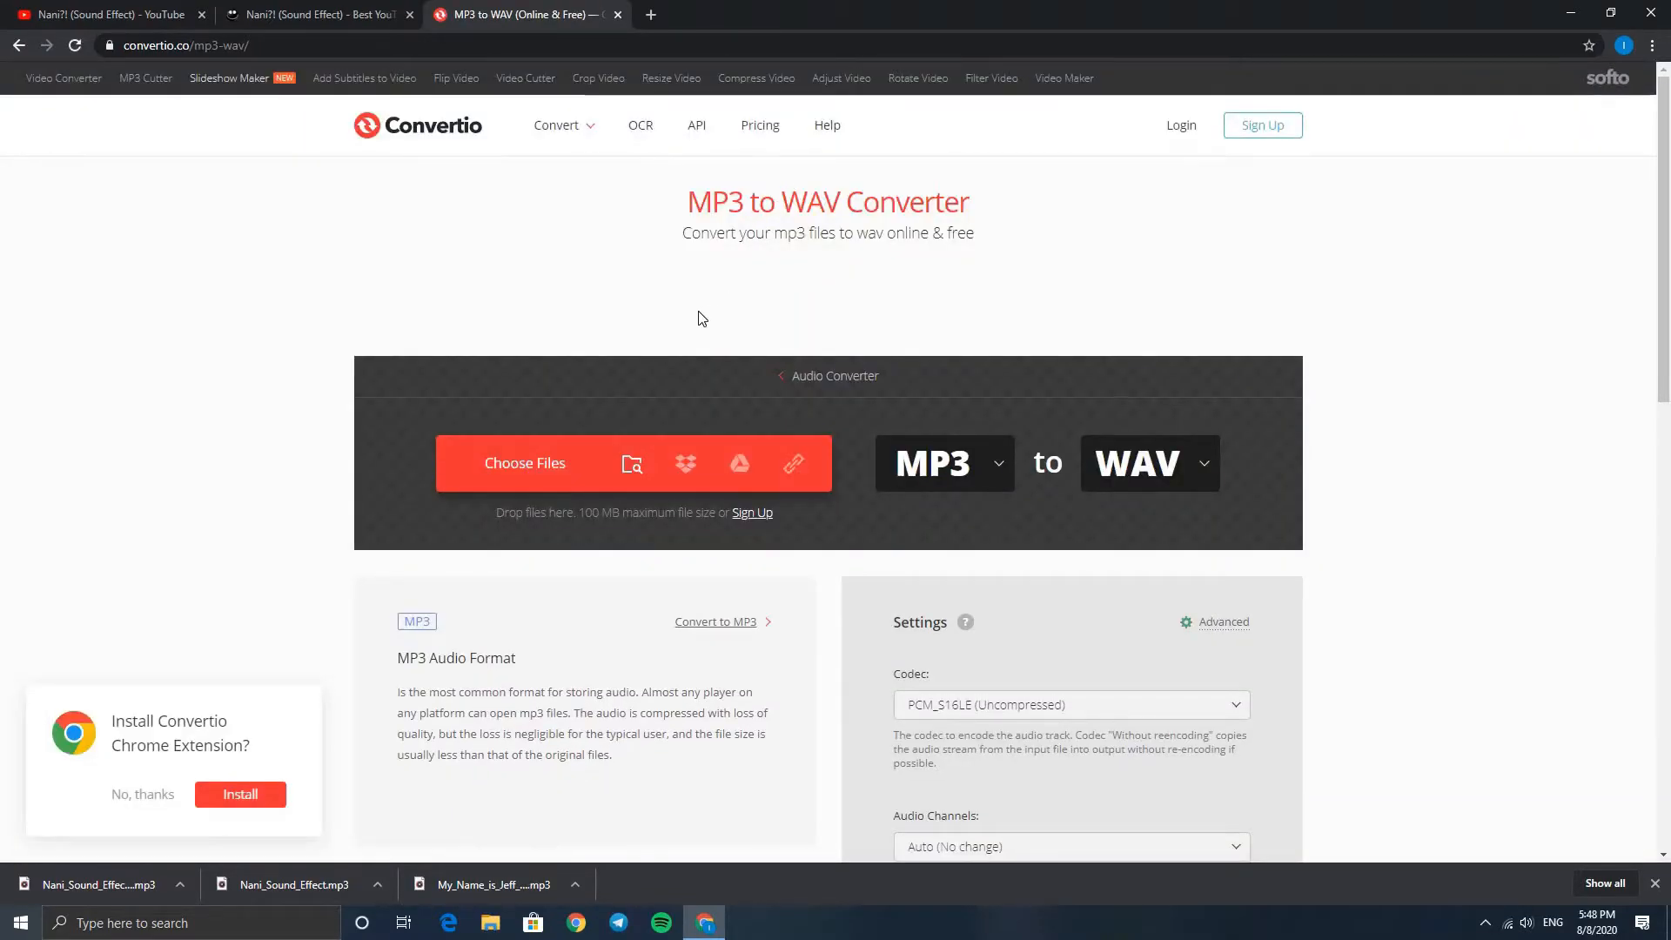
pyautogui.click(545, 460)
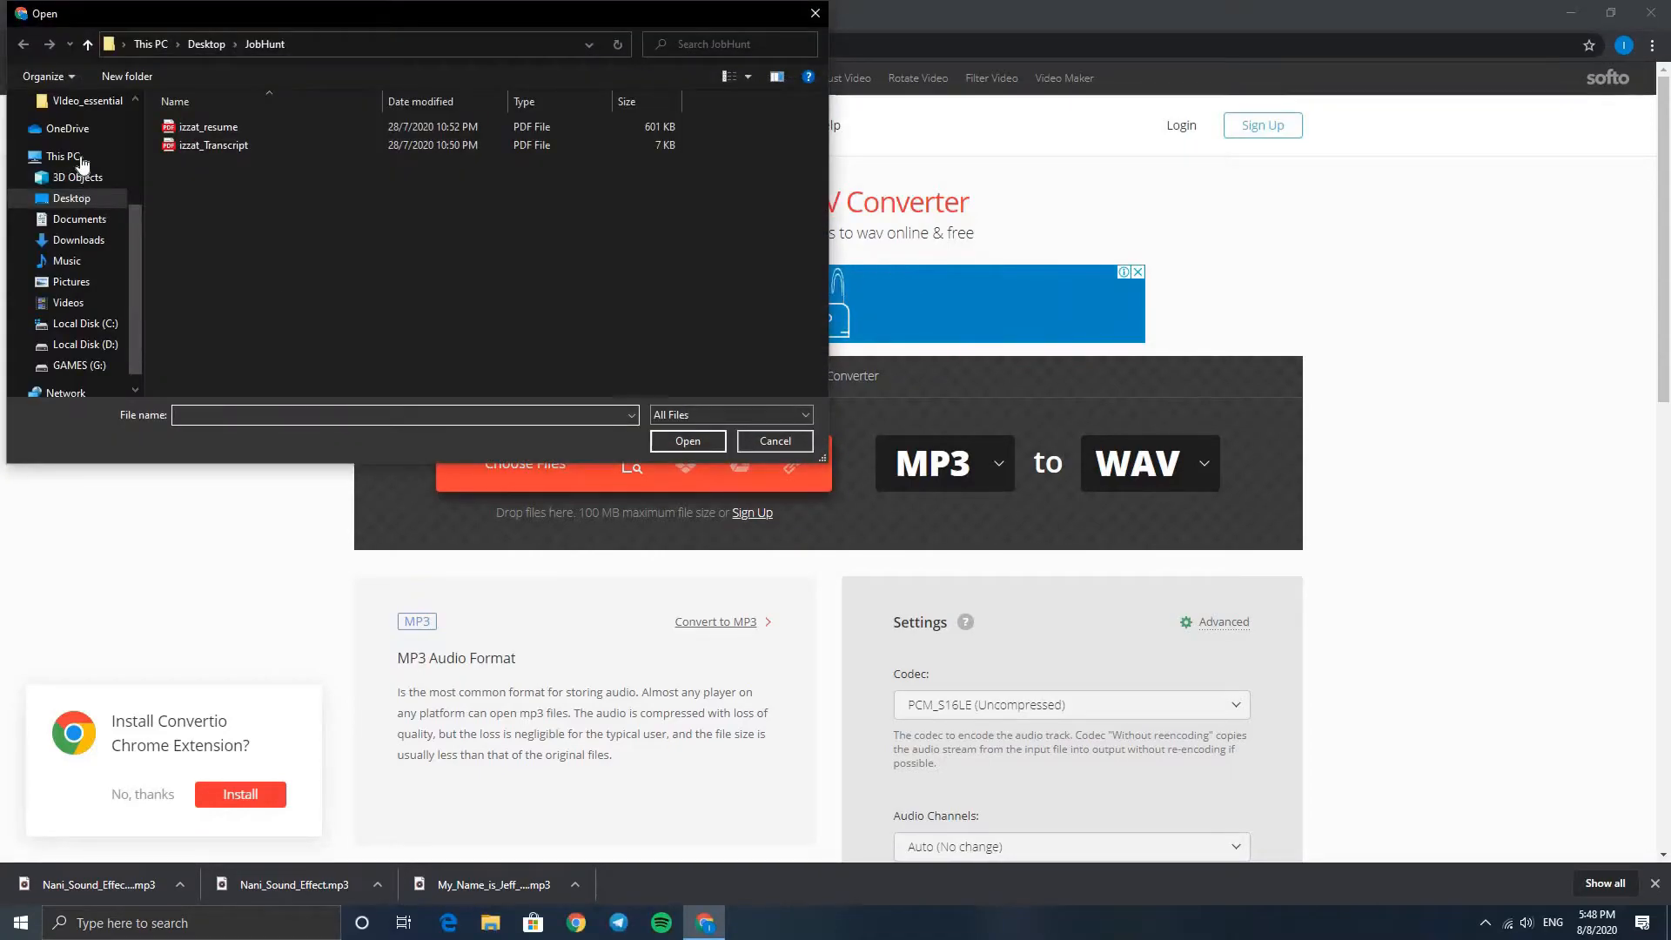
pyautogui.click(78, 239)
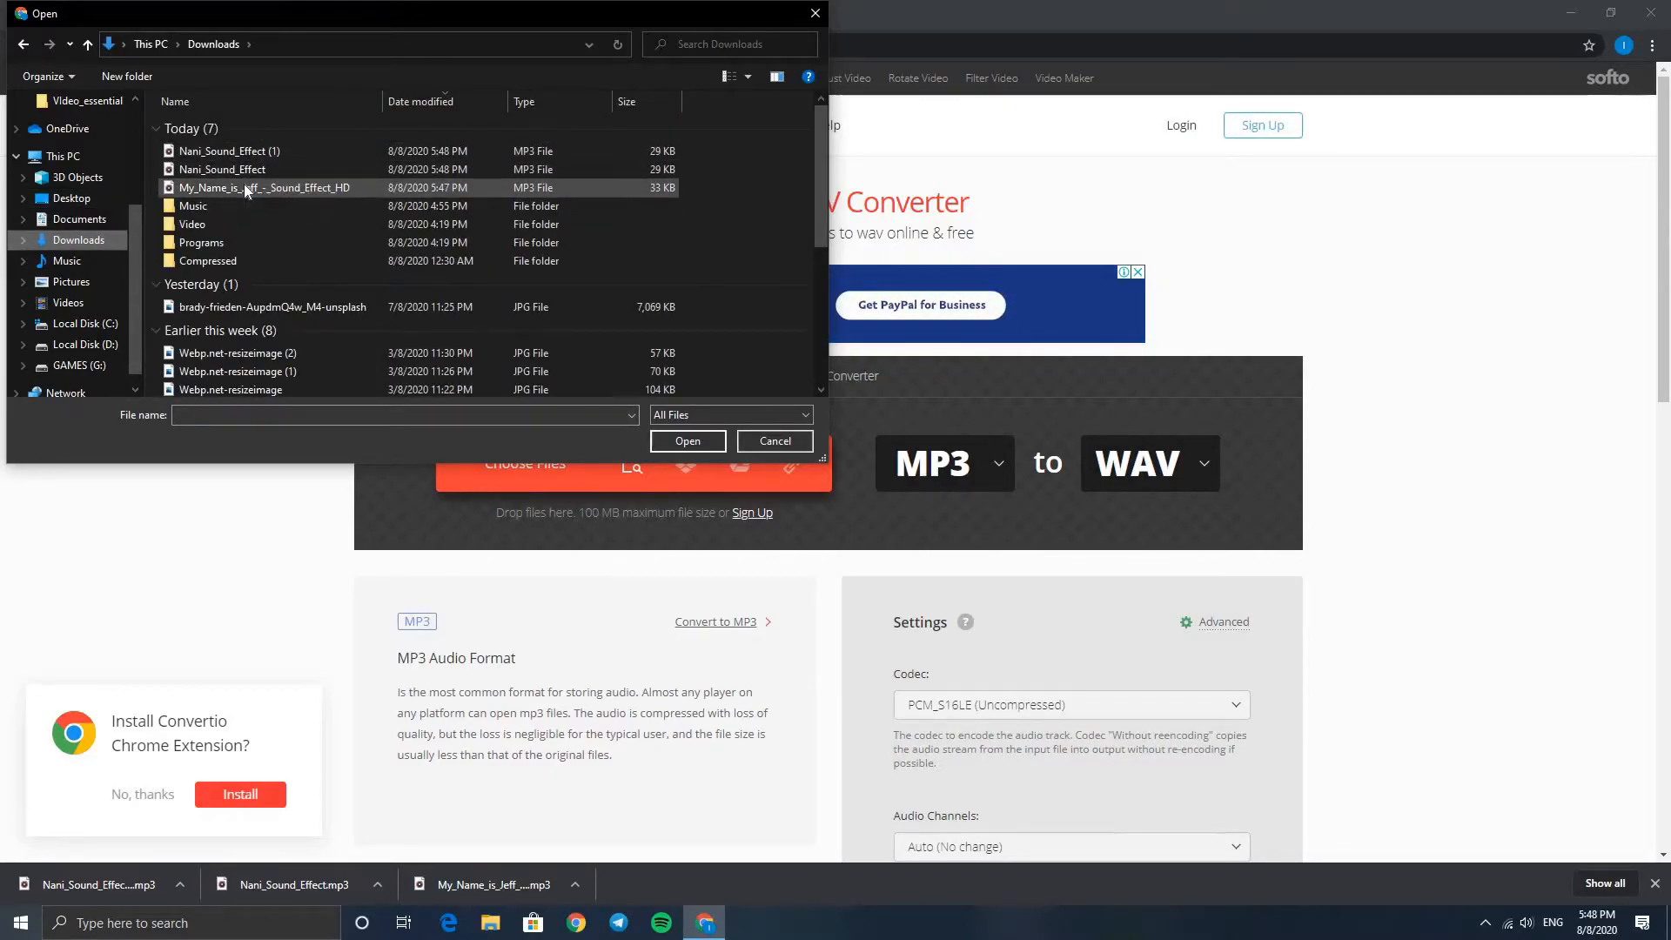
pyautogui.doubleClick(246, 191)
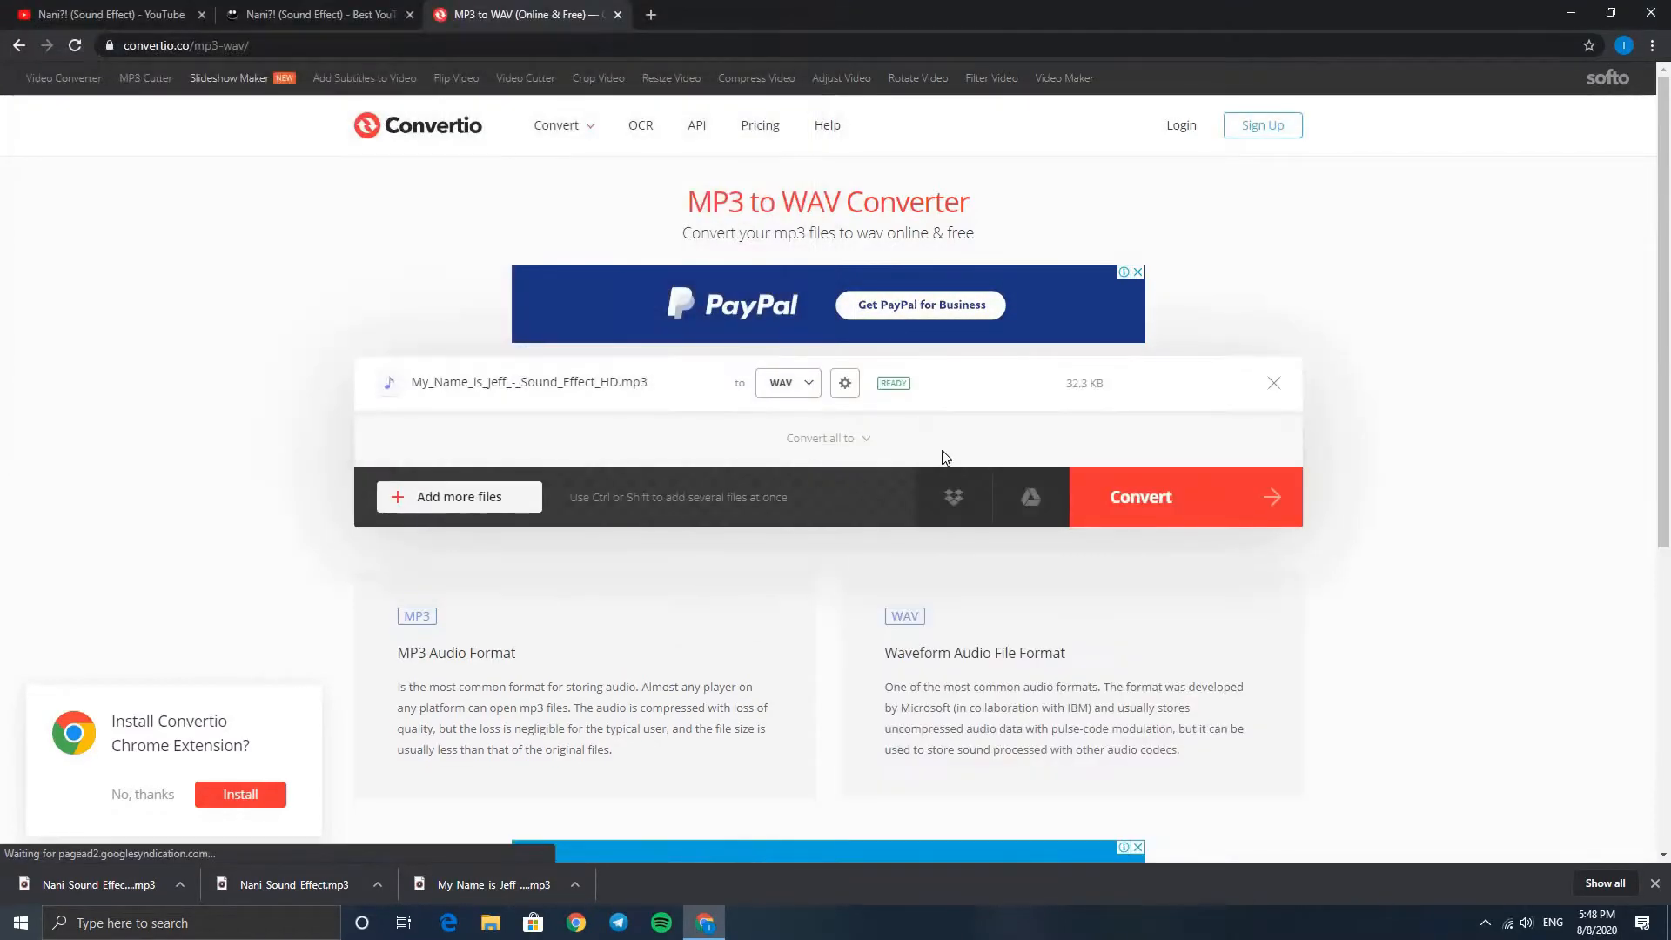
pyautogui.click(1158, 496)
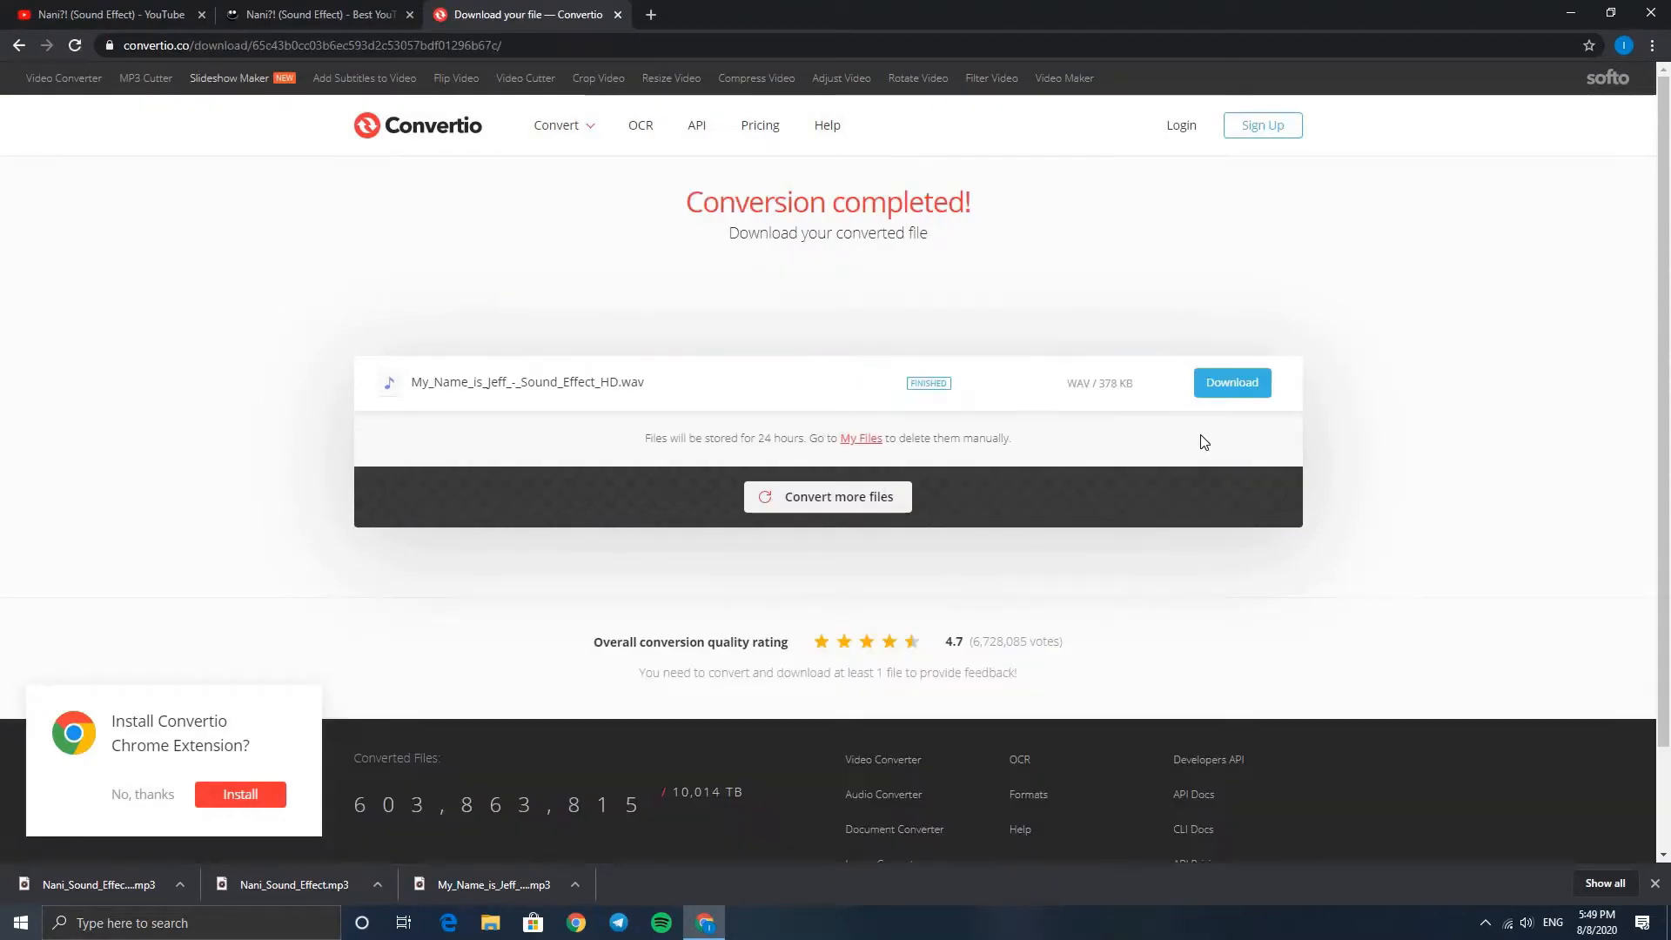
pyautogui.click(1255, 384)
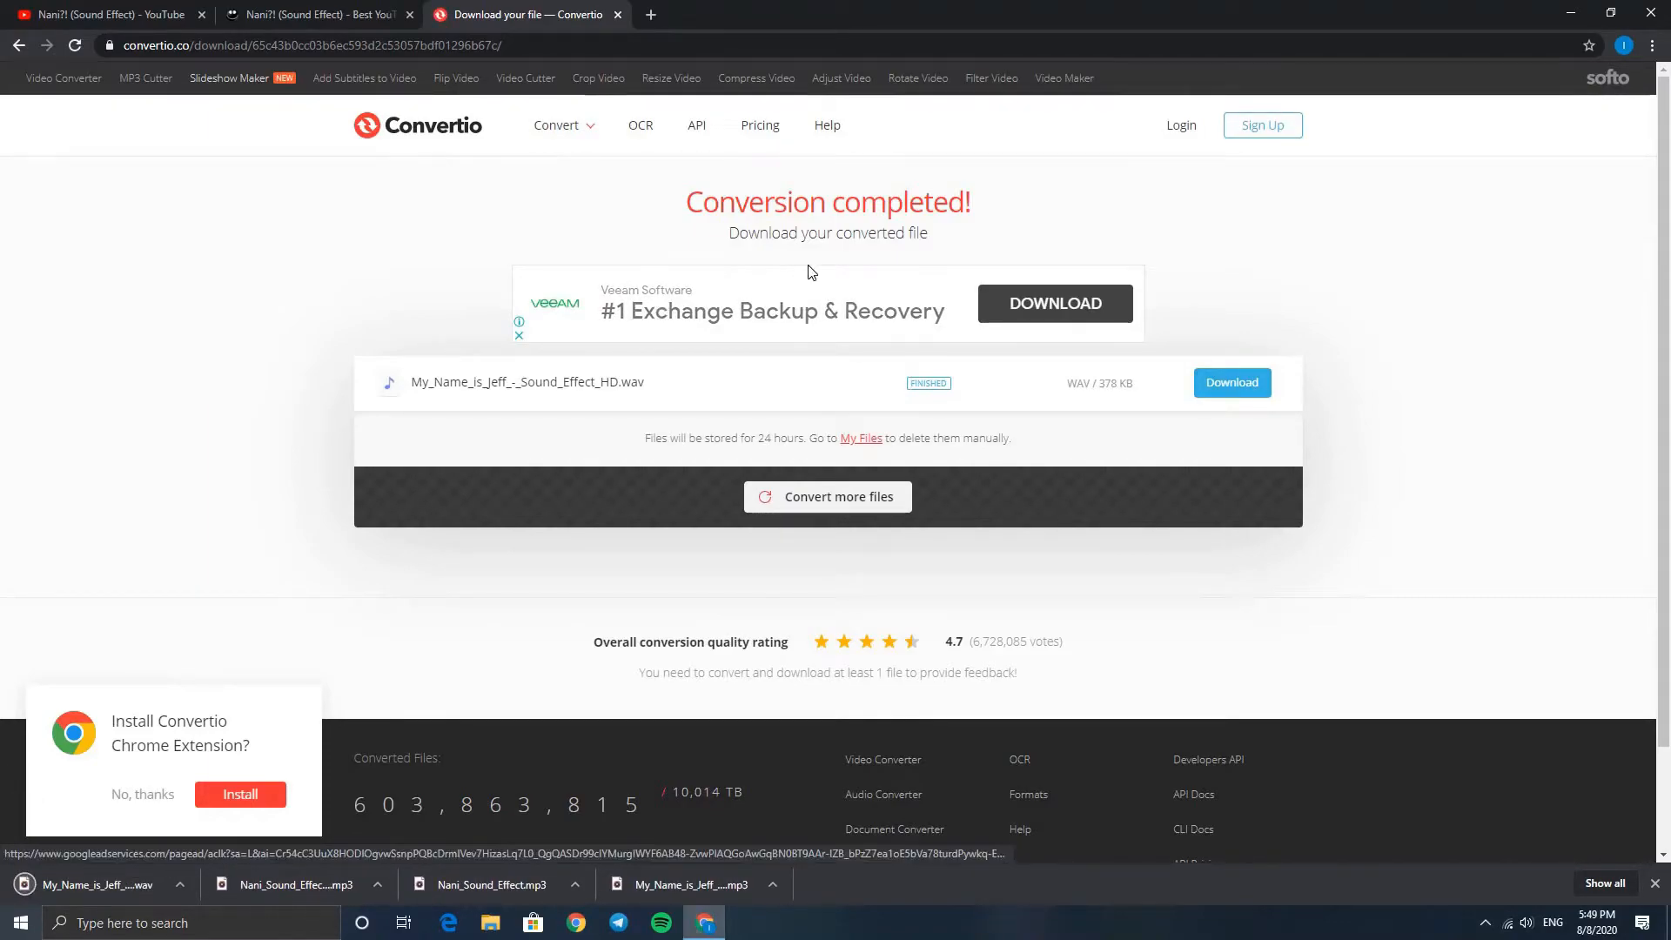
# - Return to Convertio's homepage, convert Nani_Sound_Effect.mp3 from Downloads to WAV and download the converted file
pyautogui.click(403, 132)
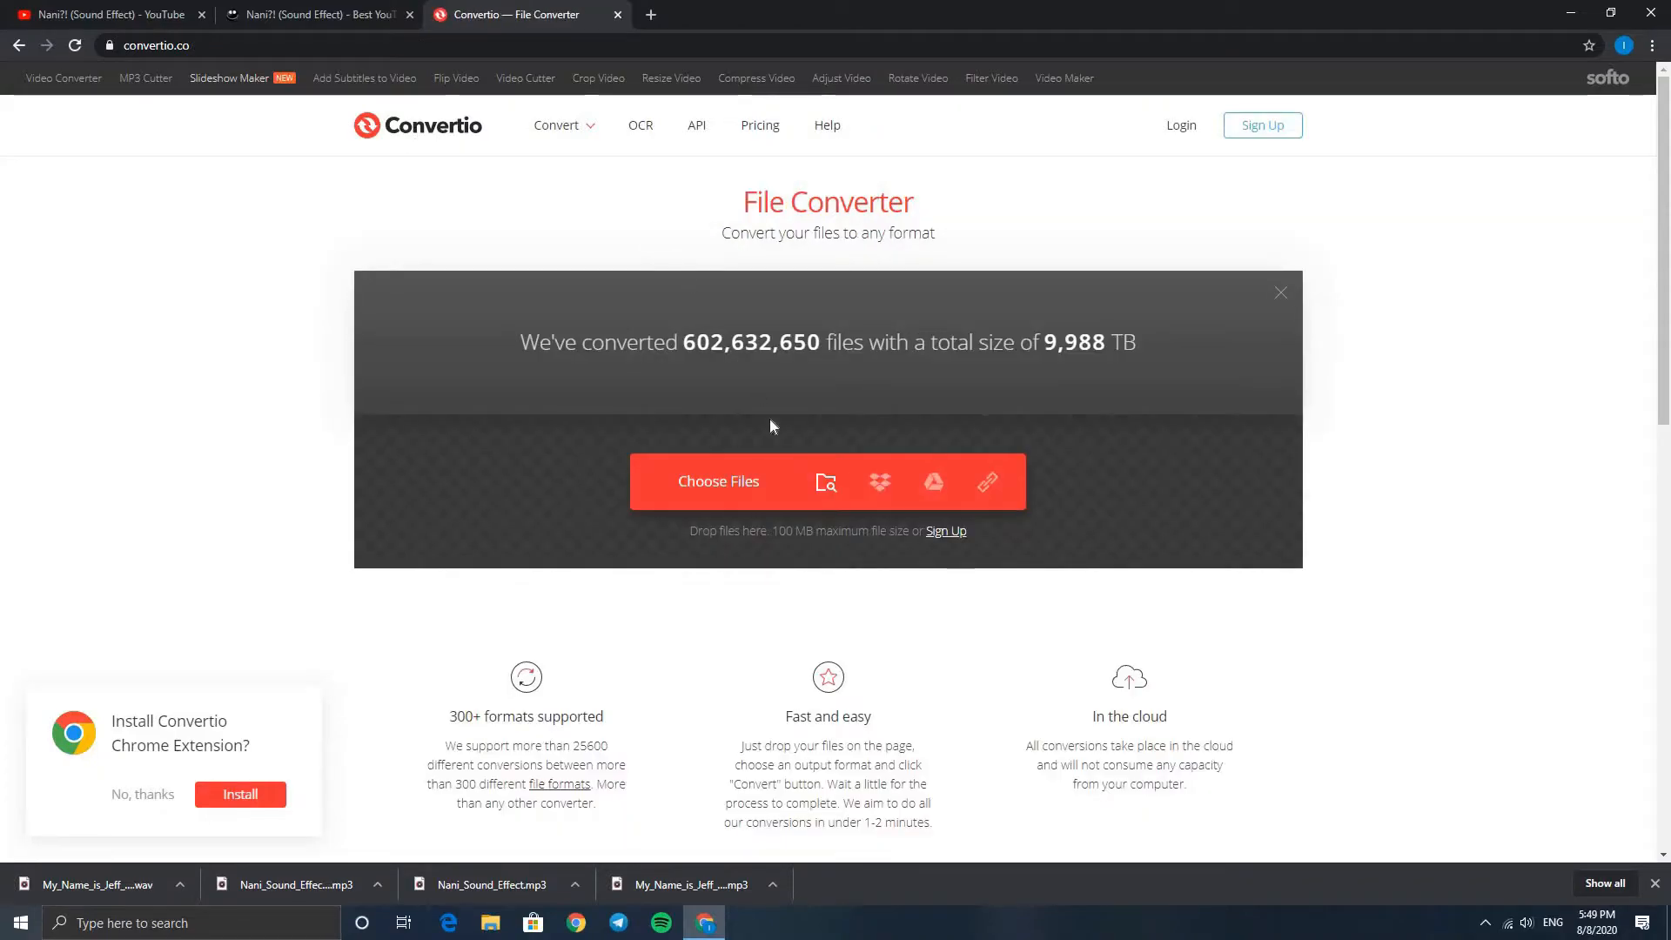
pyautogui.click(725, 479)
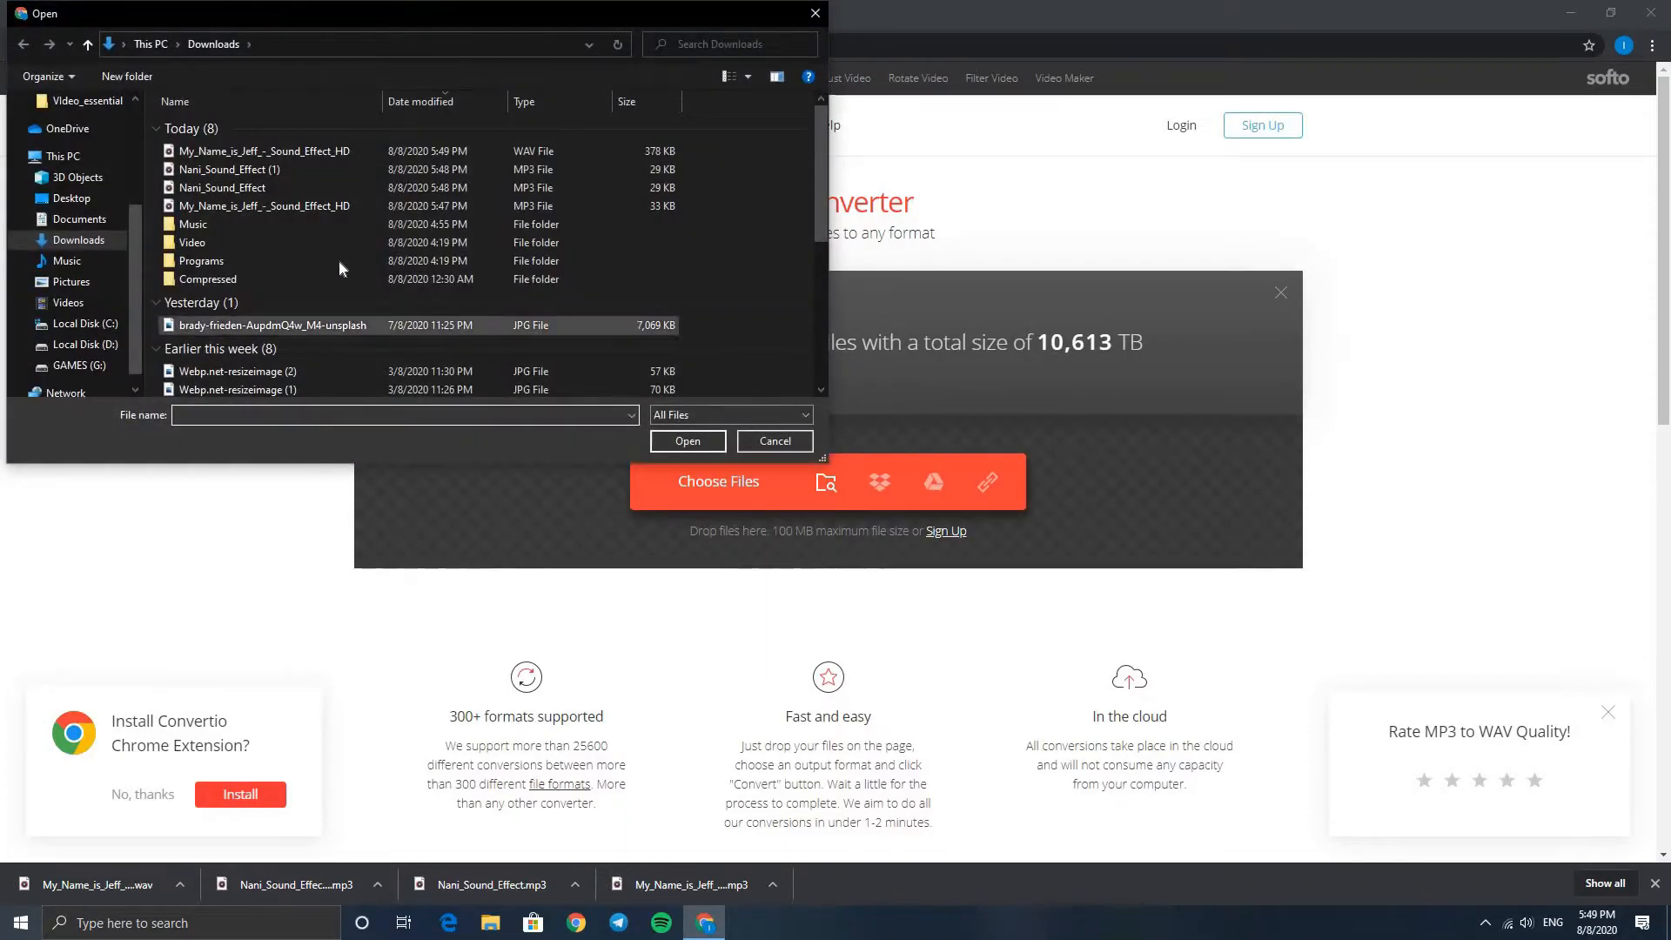
pyautogui.doubleClick(243, 197)
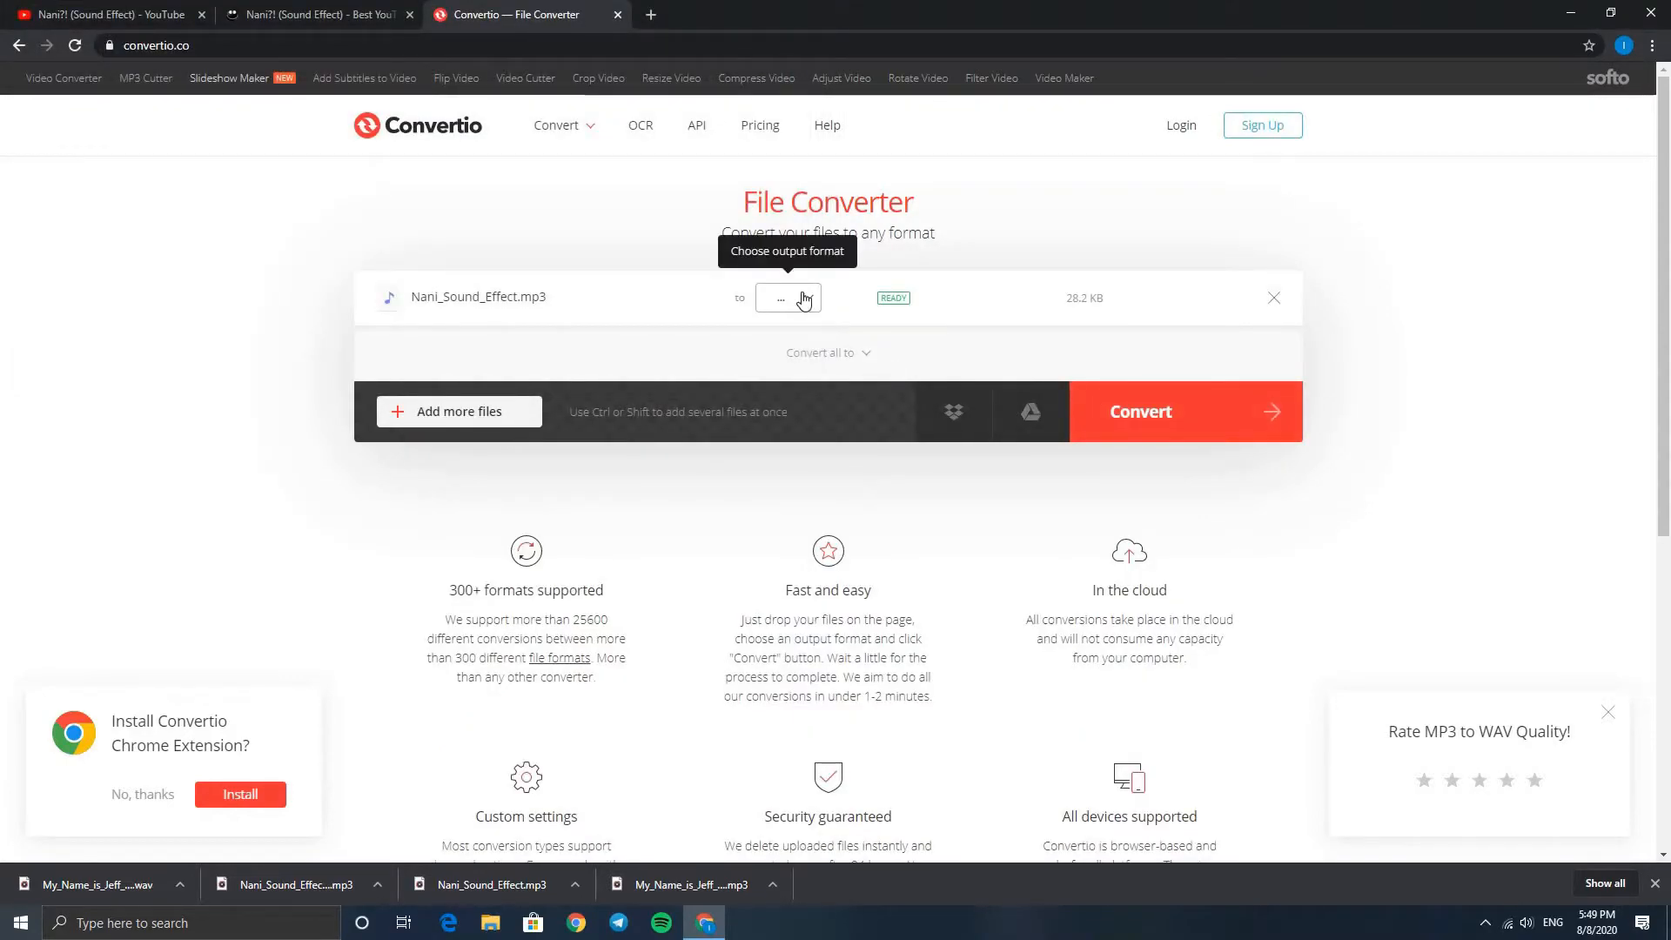
pyautogui.click(806, 404)
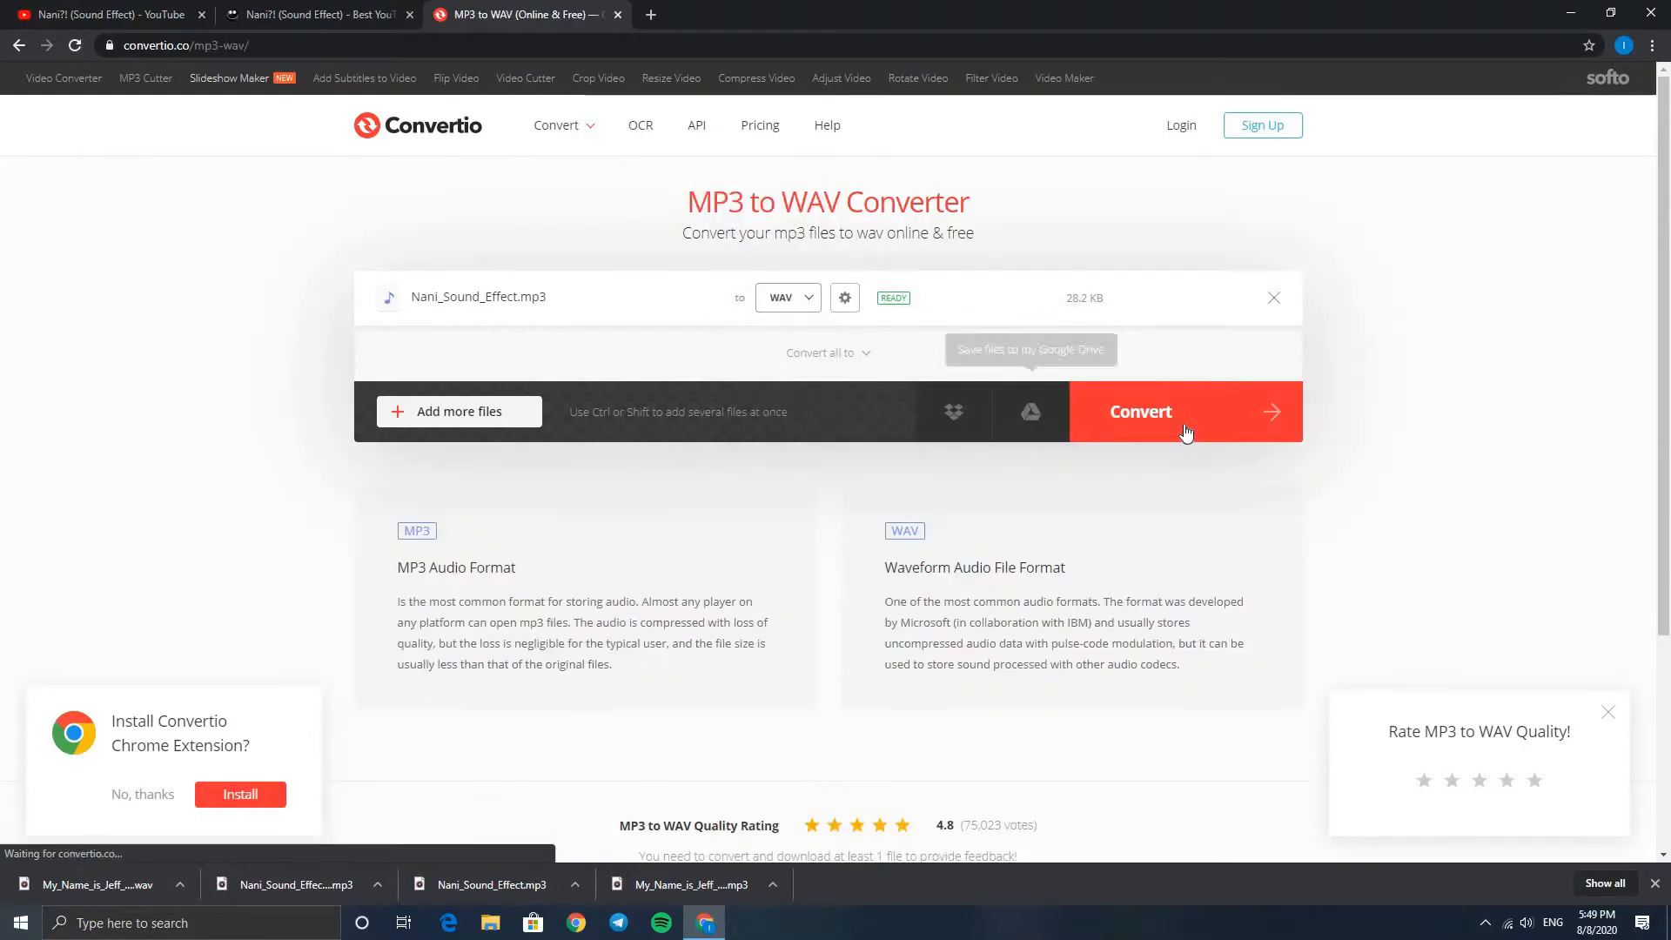
pyautogui.click(1193, 426)
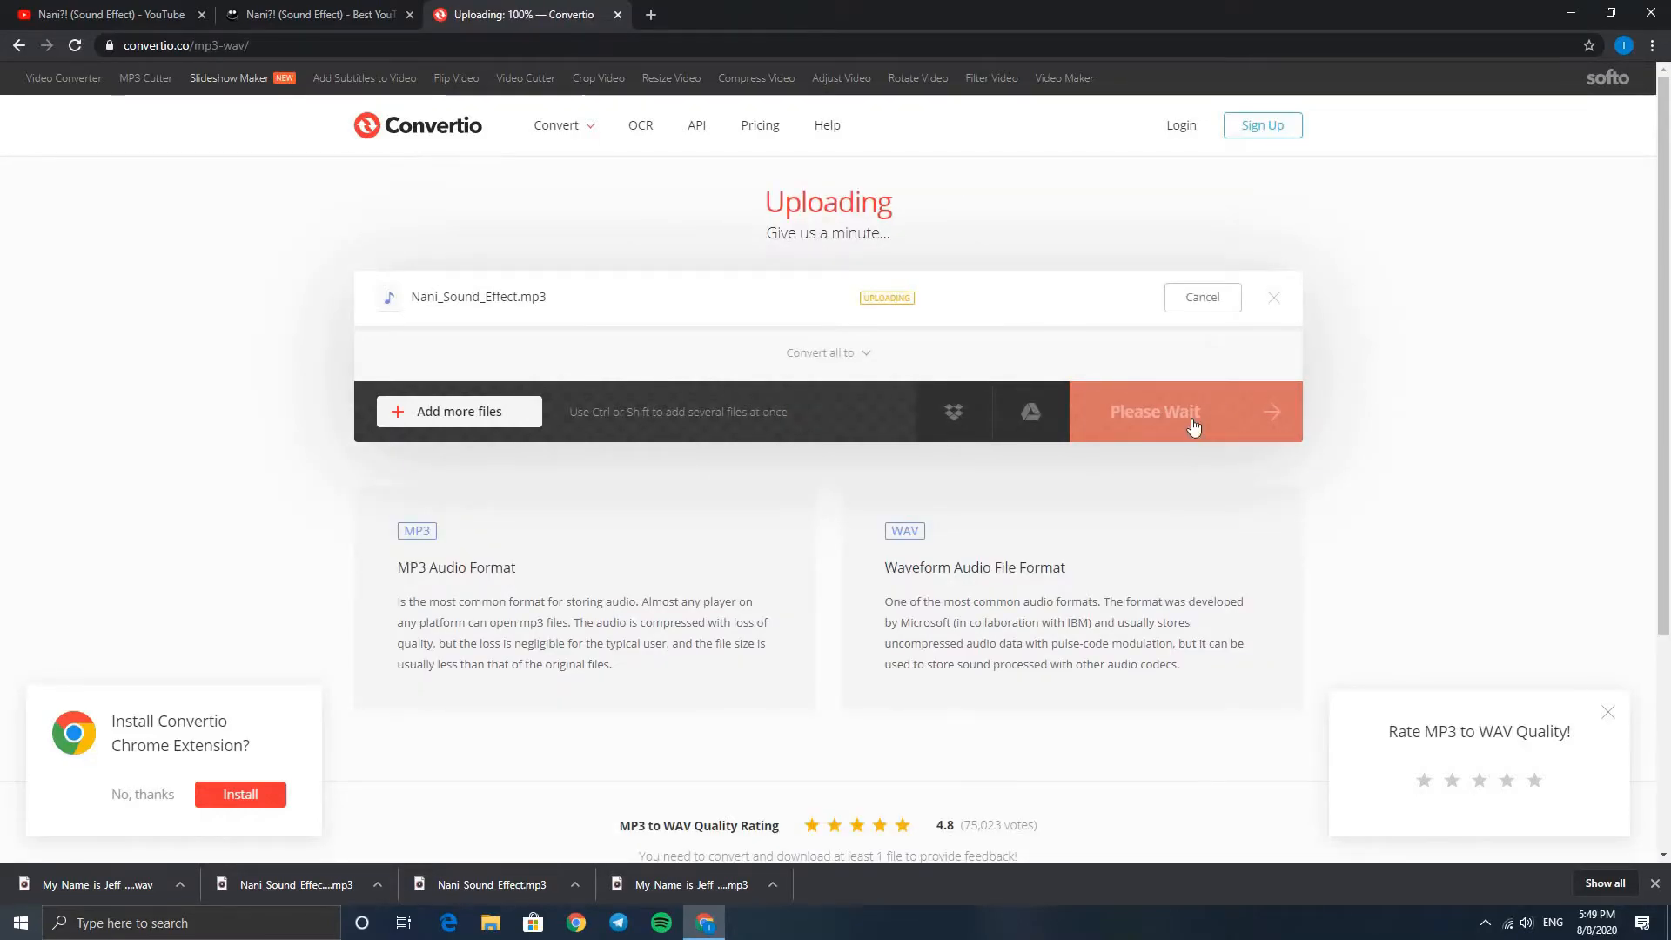
pyautogui.click(1247, 393)
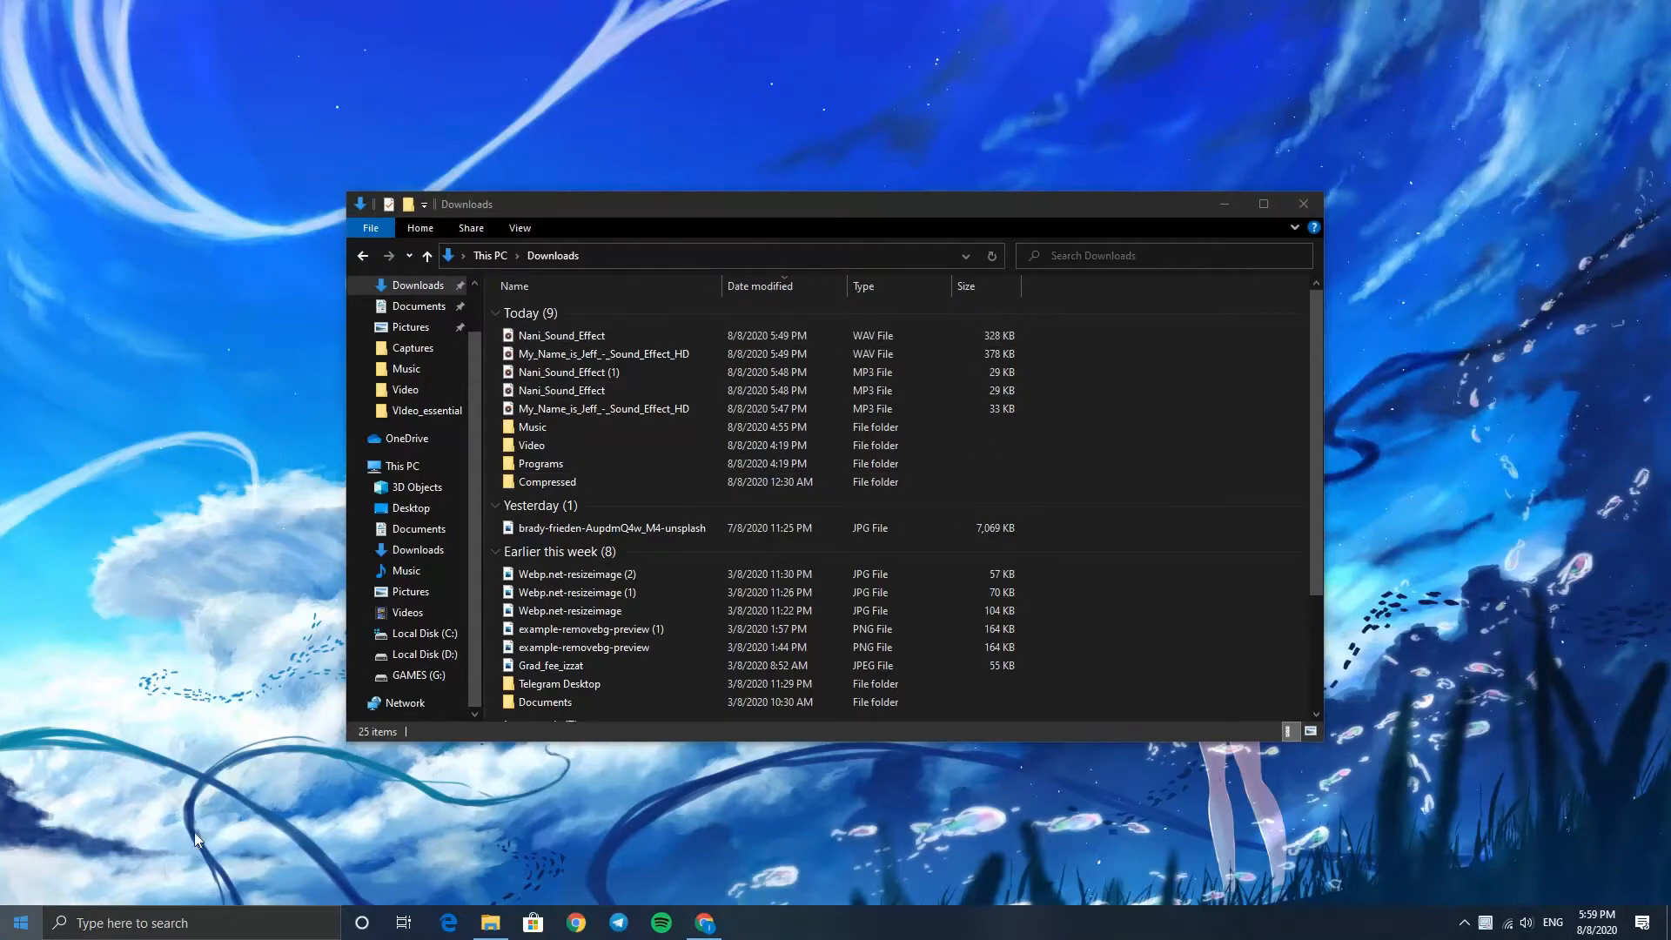
# - Switch to Windows Control Panel and open the system sounds settings under Hardware and Sound
pyautogui.press('super')
pyautogui.write('control')
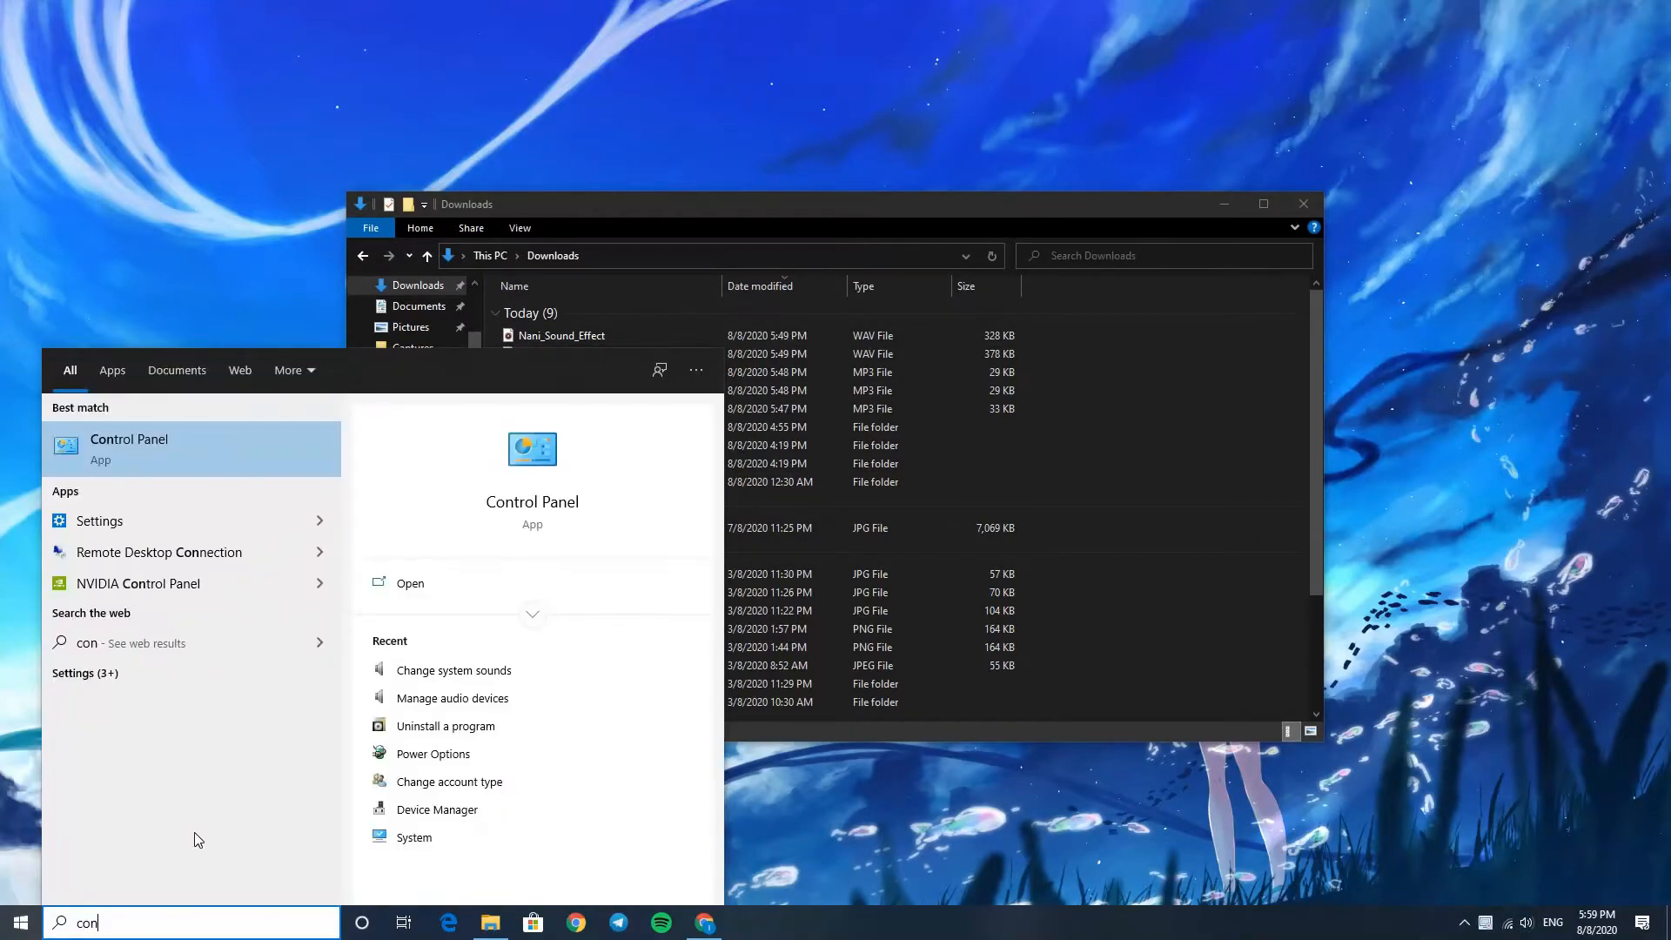
pyautogui.press('Return')
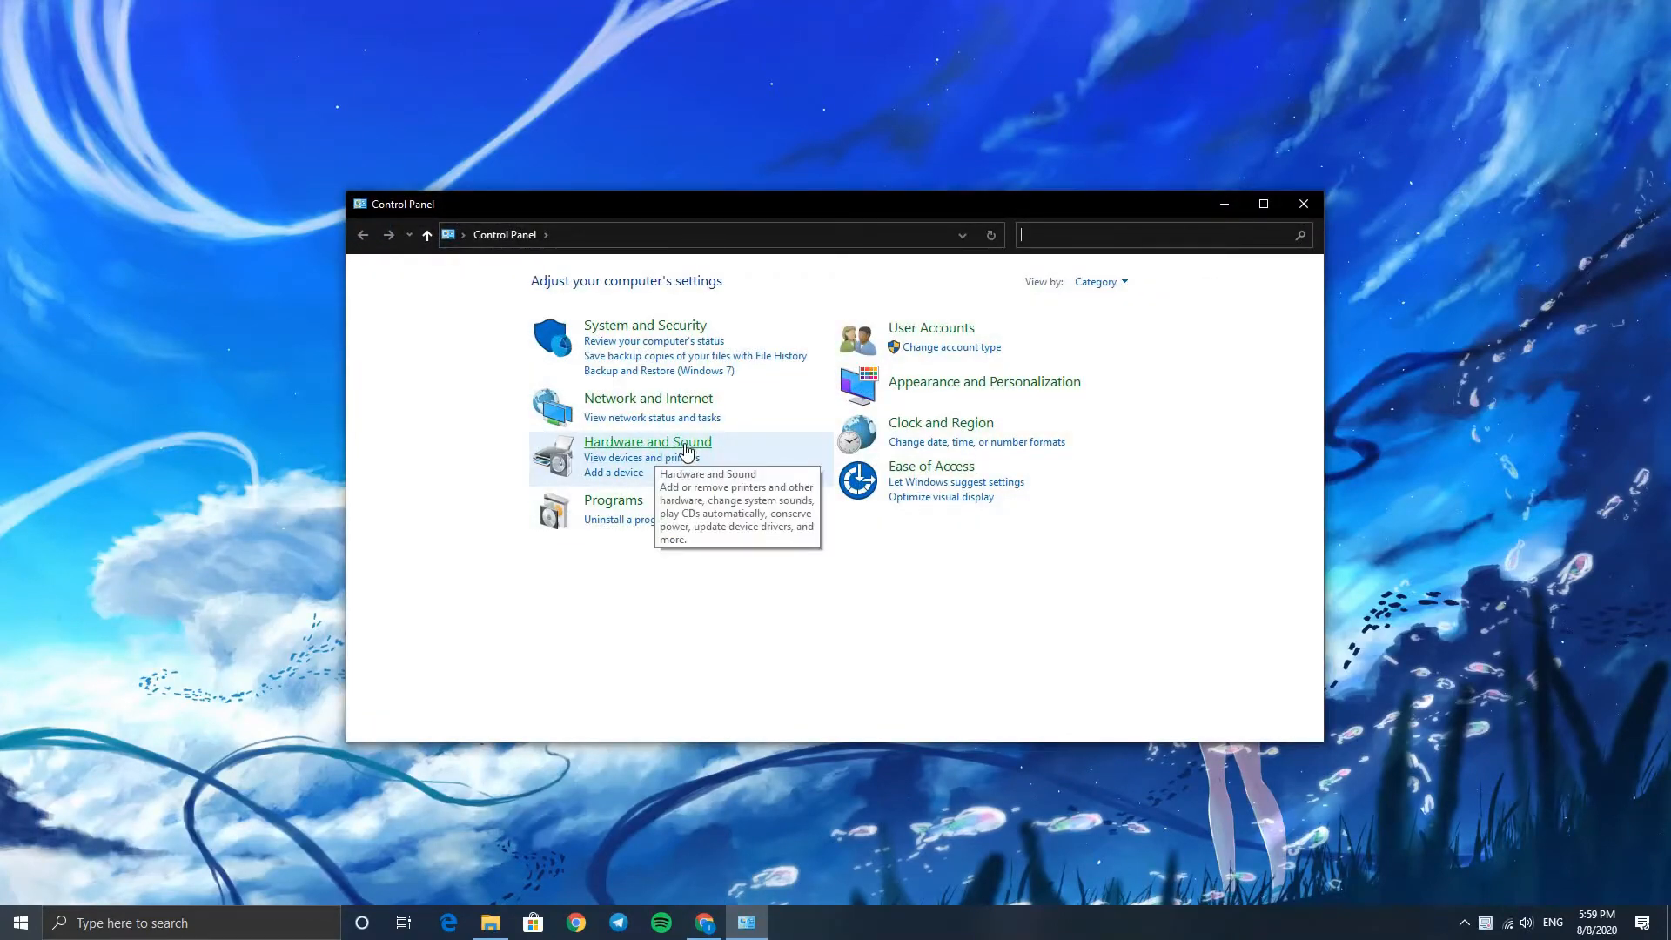
pyautogui.click(687, 447)
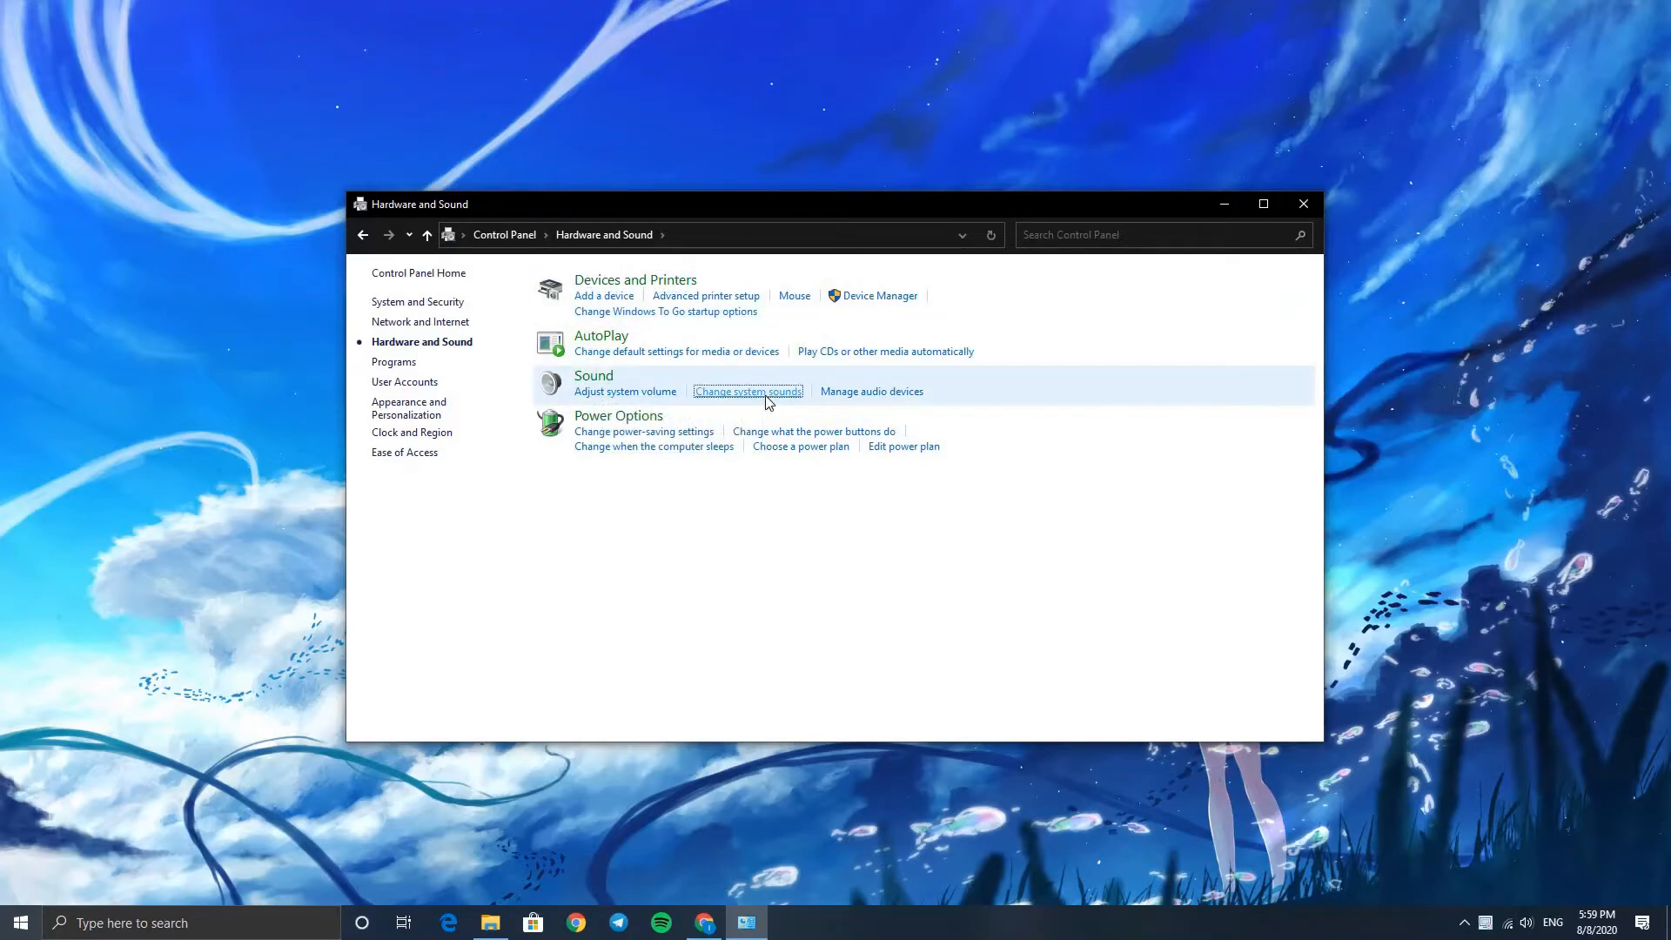
pyautogui.click(767, 397)
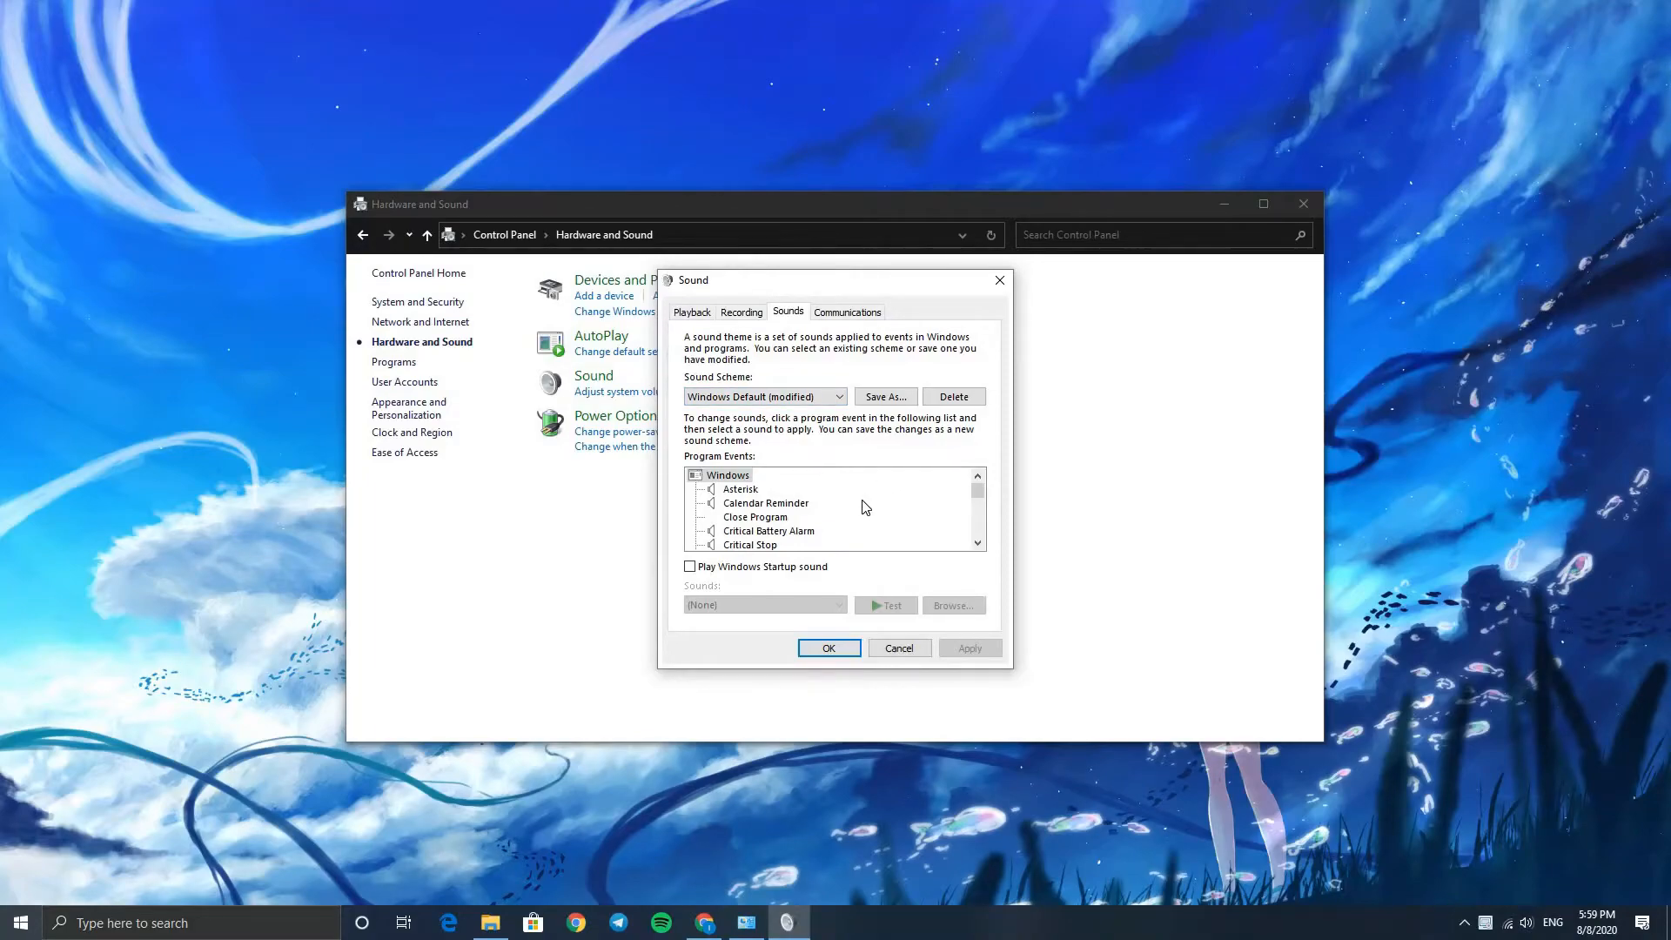
# - Assign the My_Name_is_Jeff_-_Sound_Effect_HD WAV file from Downloads to the Device Connect program event
pyautogui.scroll(-3, 867, 507)
pyautogui.scroll(1, 834, 504)
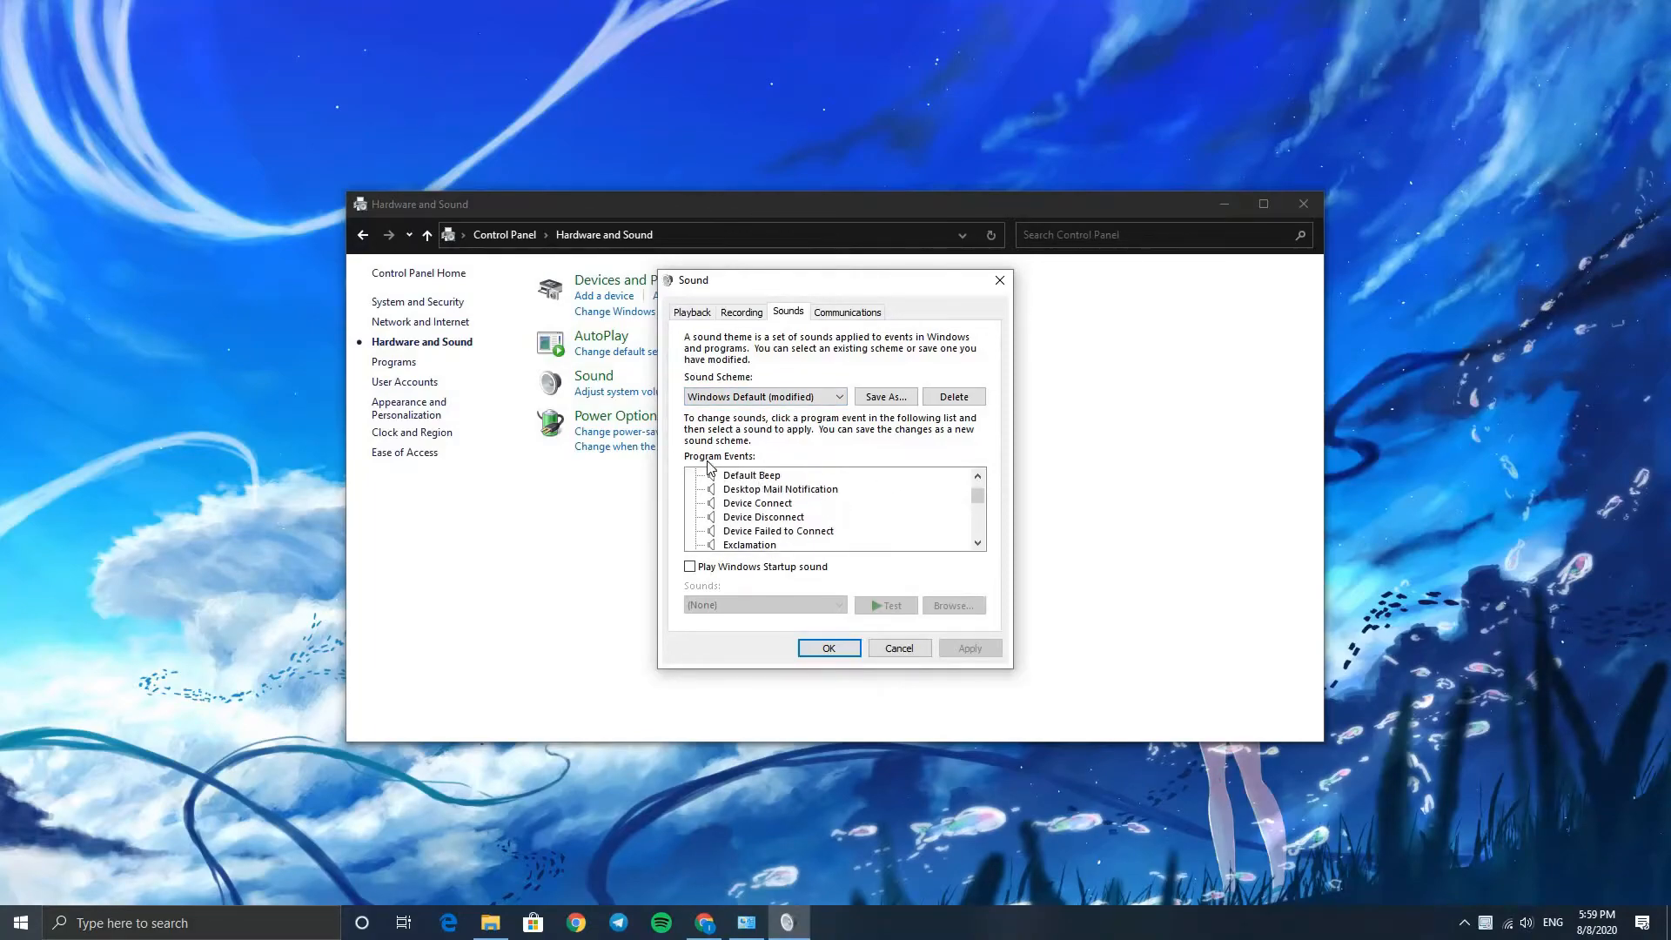
pyautogui.click(770, 504)
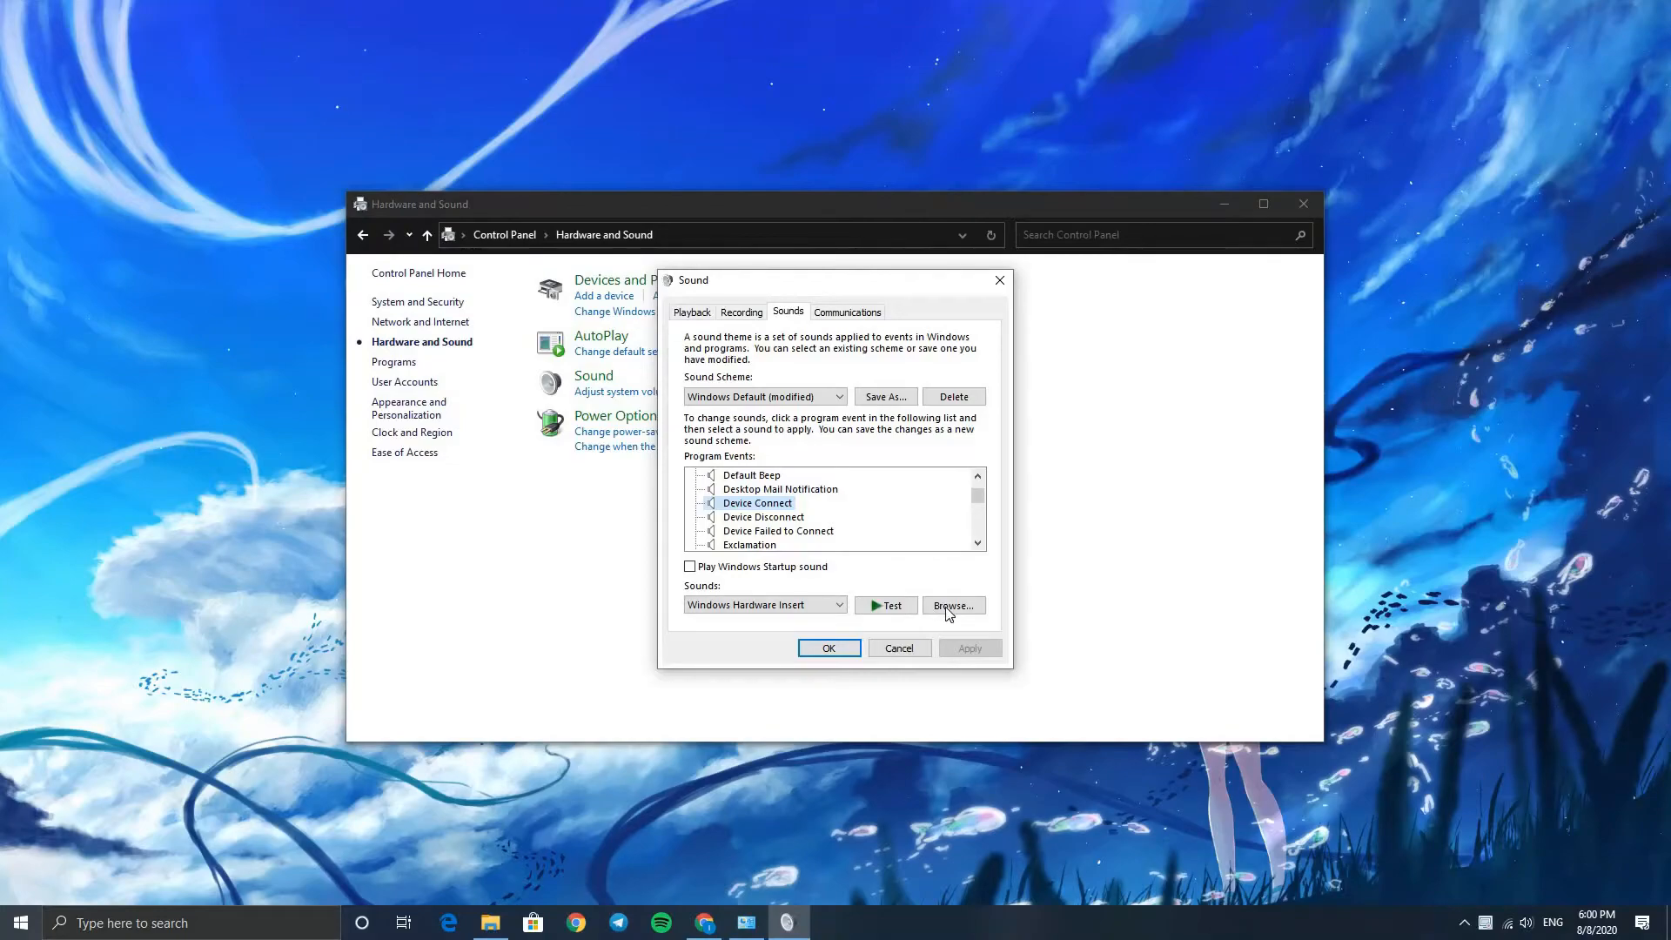
pyautogui.click(951, 604)
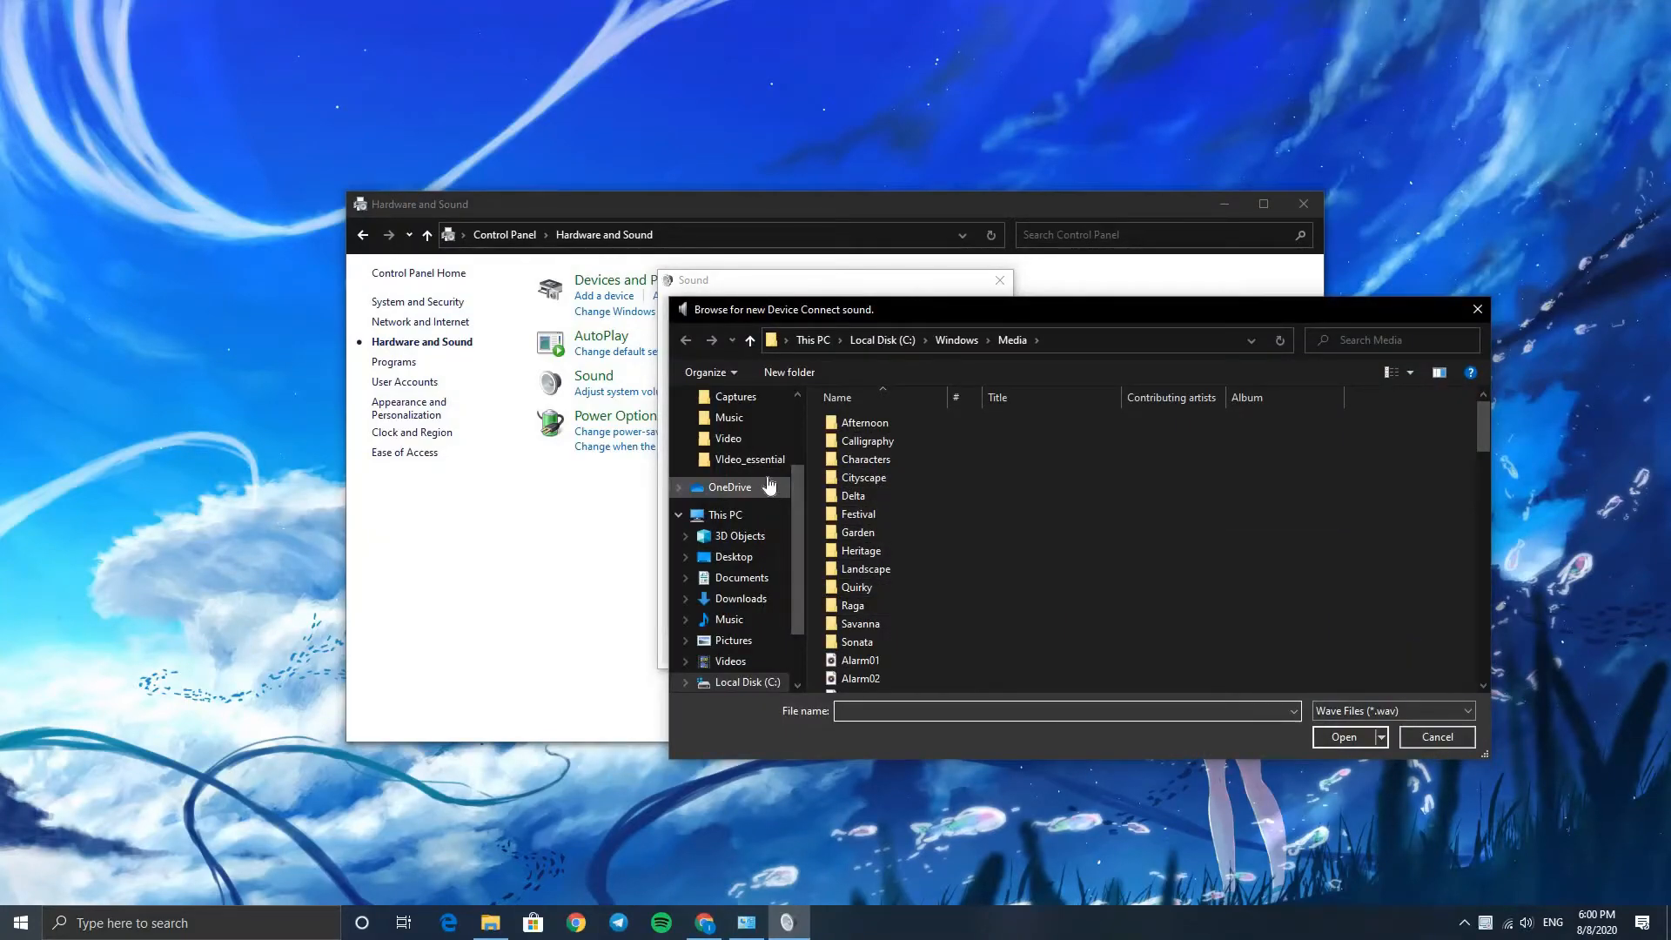
pyautogui.scroll(2, 766, 488)
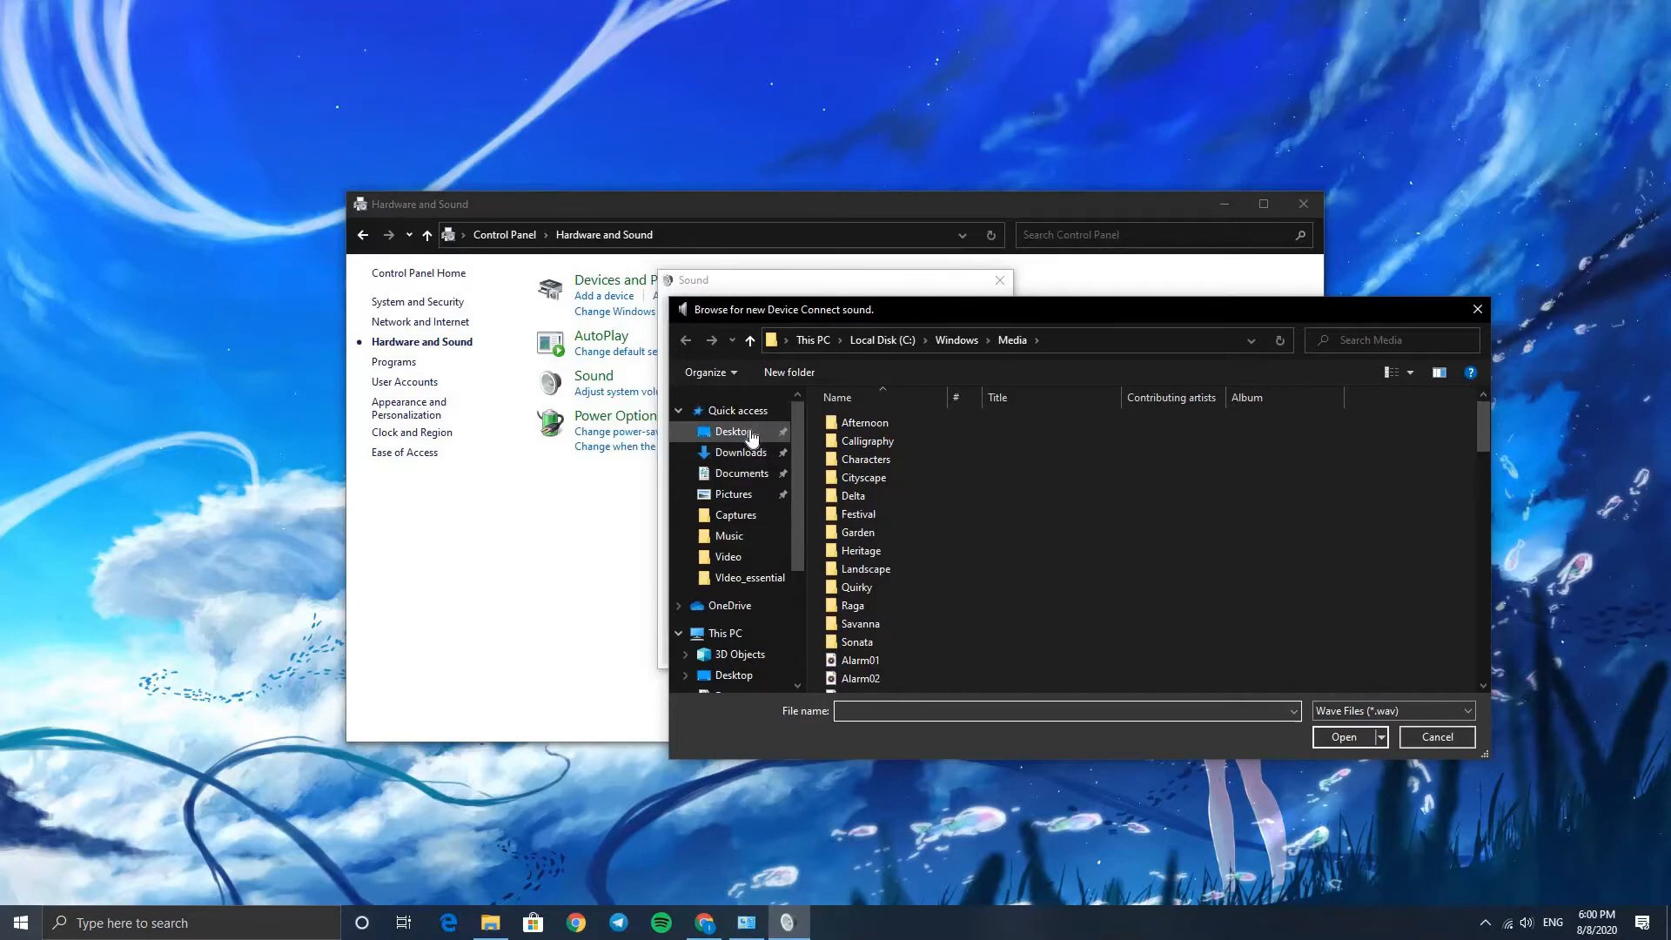
pyautogui.click(752, 457)
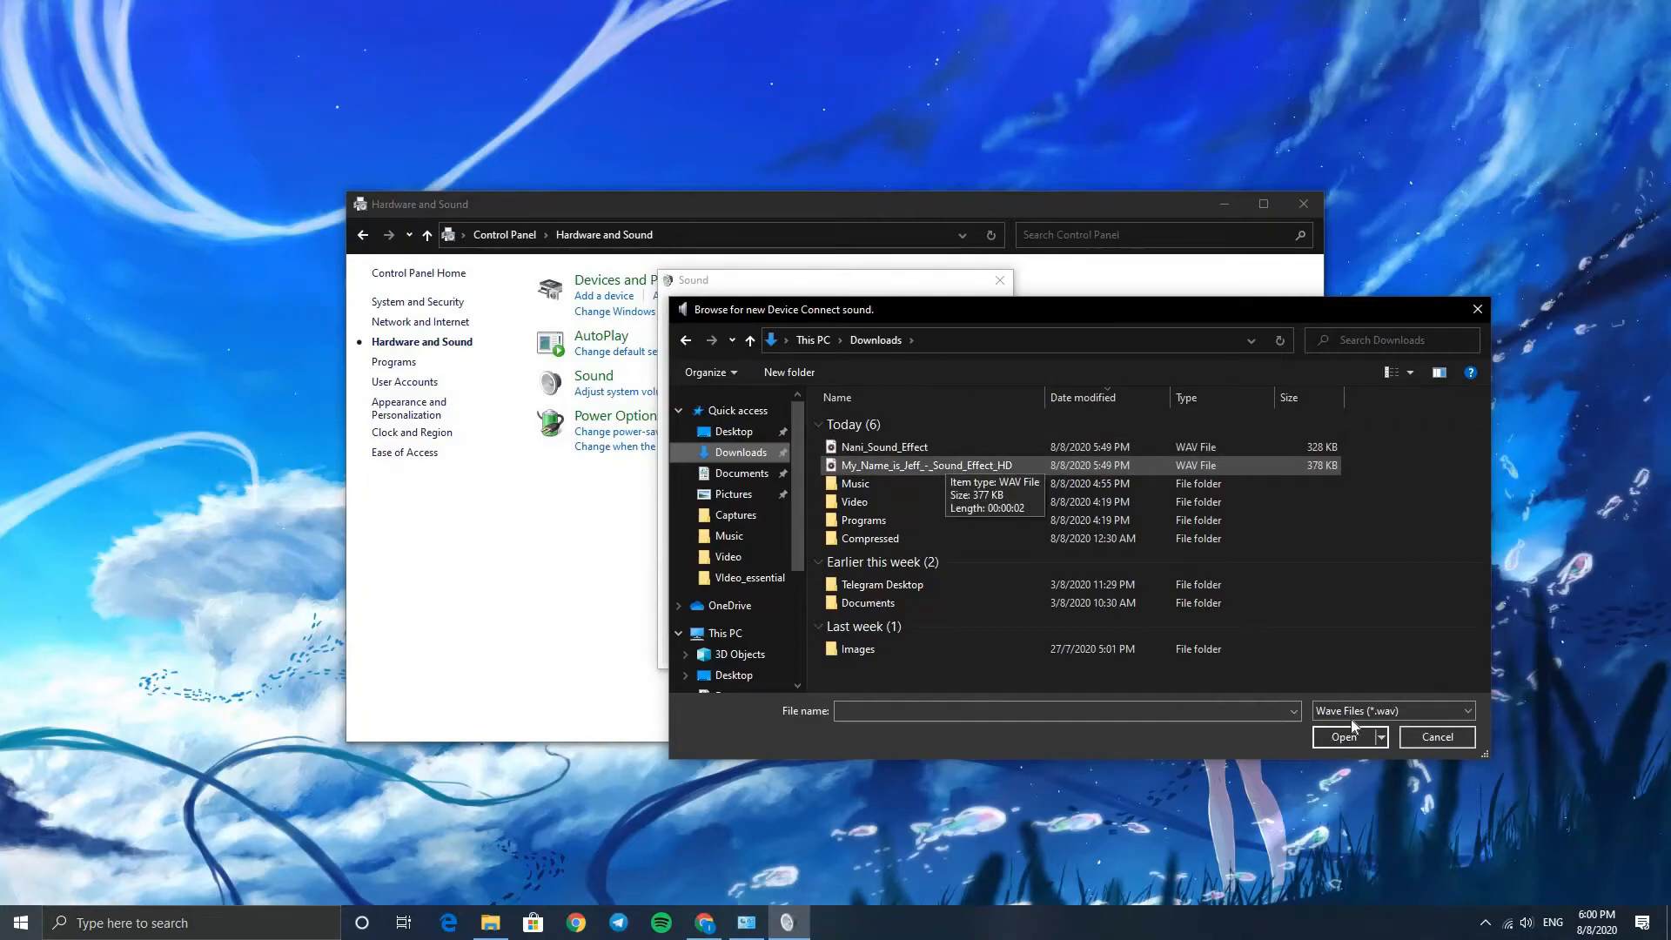
pyautogui.click(927, 465)
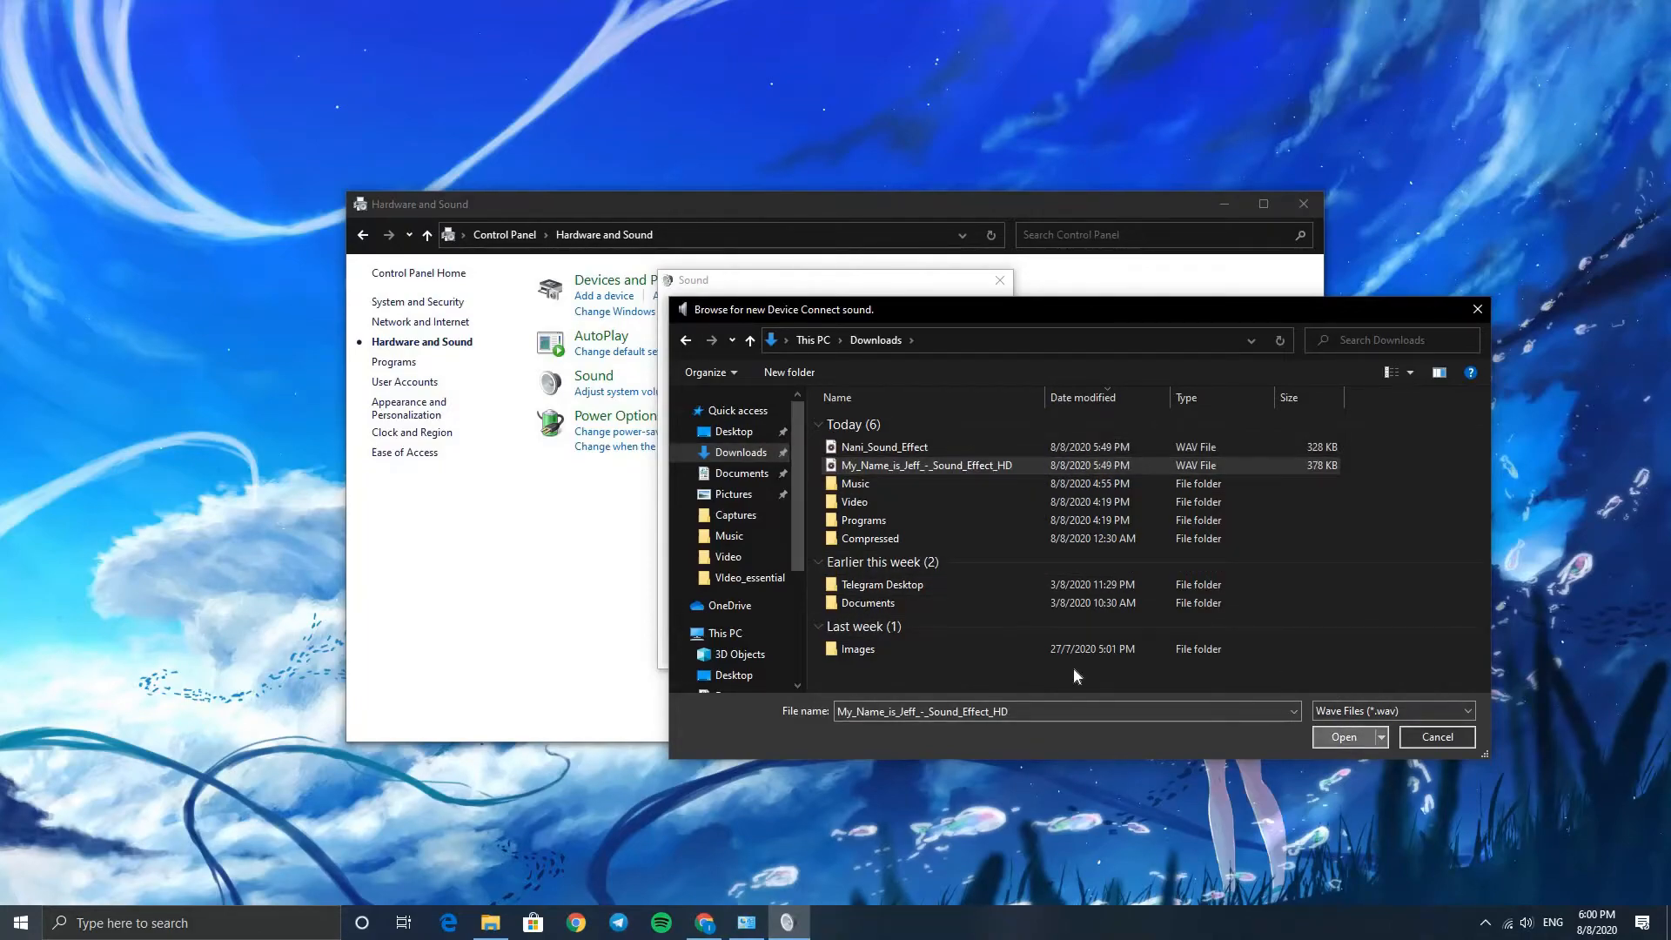
pyautogui.press('Return')
# - Assign the Nani_Sound_Effect WAV file from Downloads to the Device Disconnect program event
pyautogui.click(776, 519)
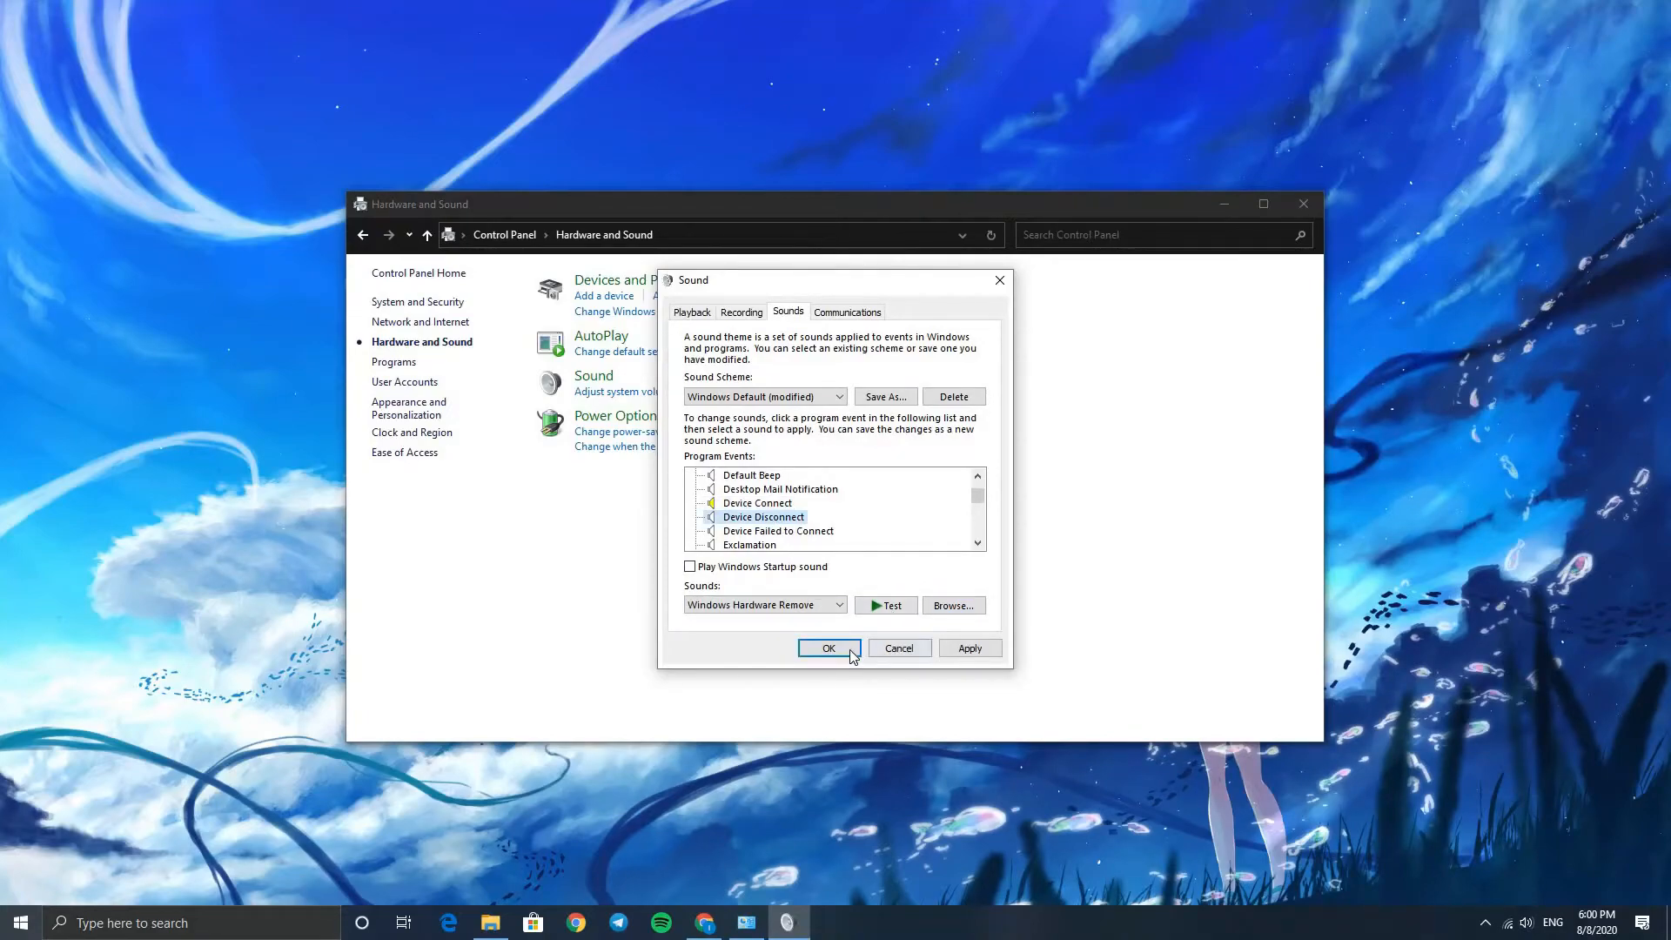
pyautogui.click(970, 613)
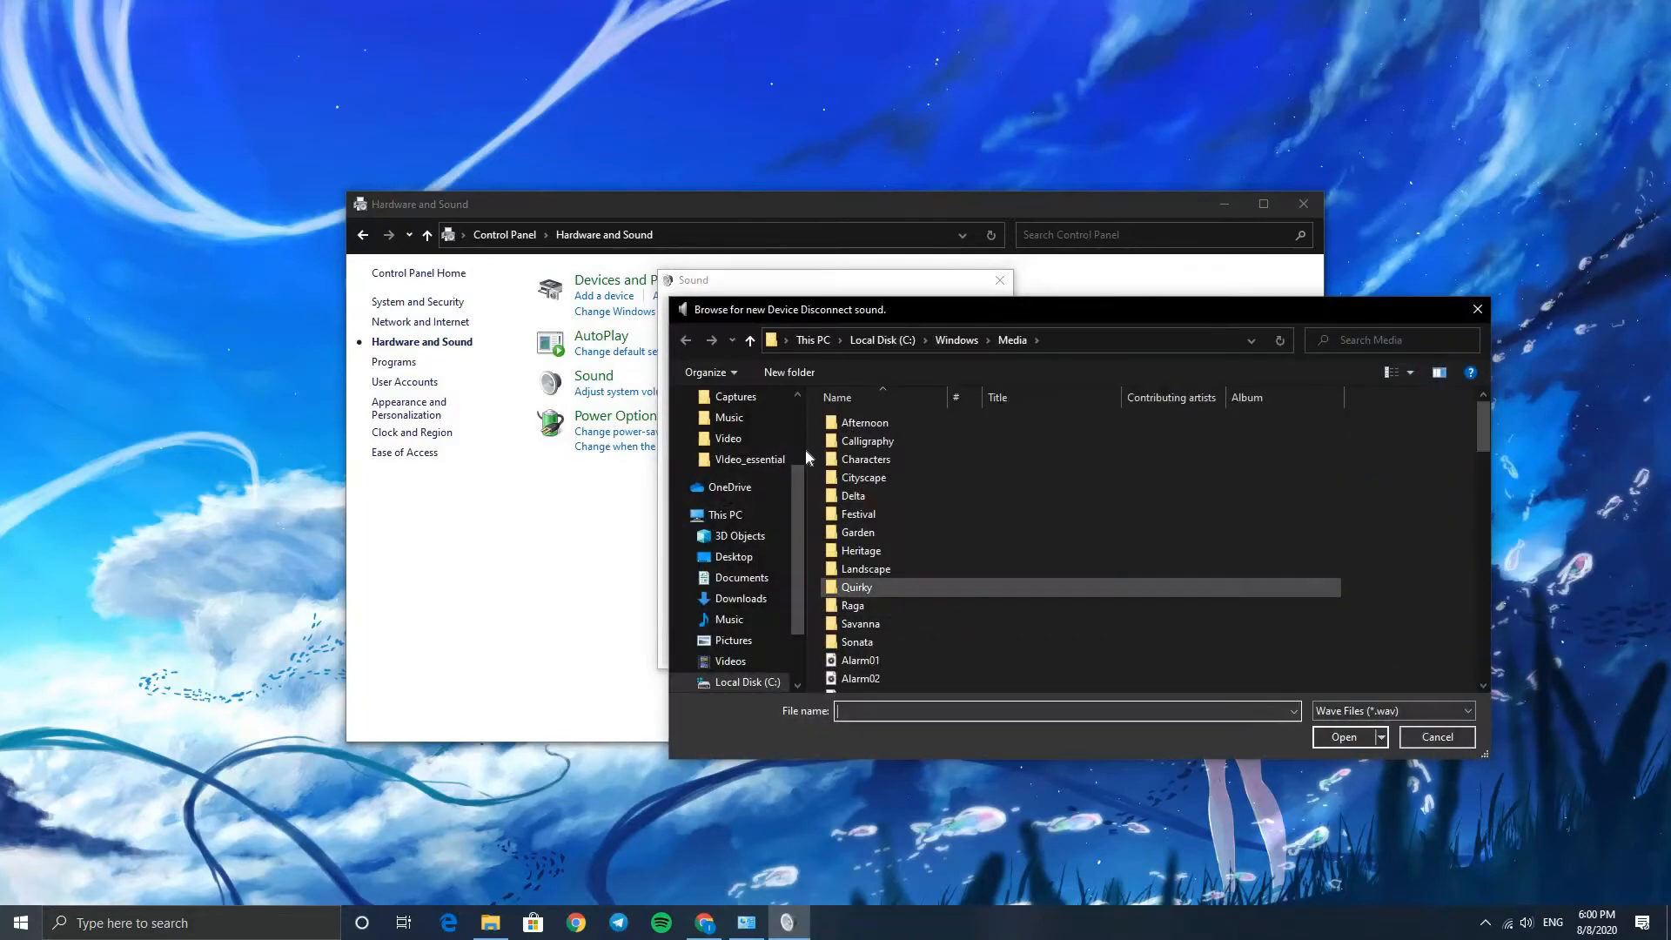
pyautogui.scroll(2, 758, 487)
pyautogui.click(741, 452)
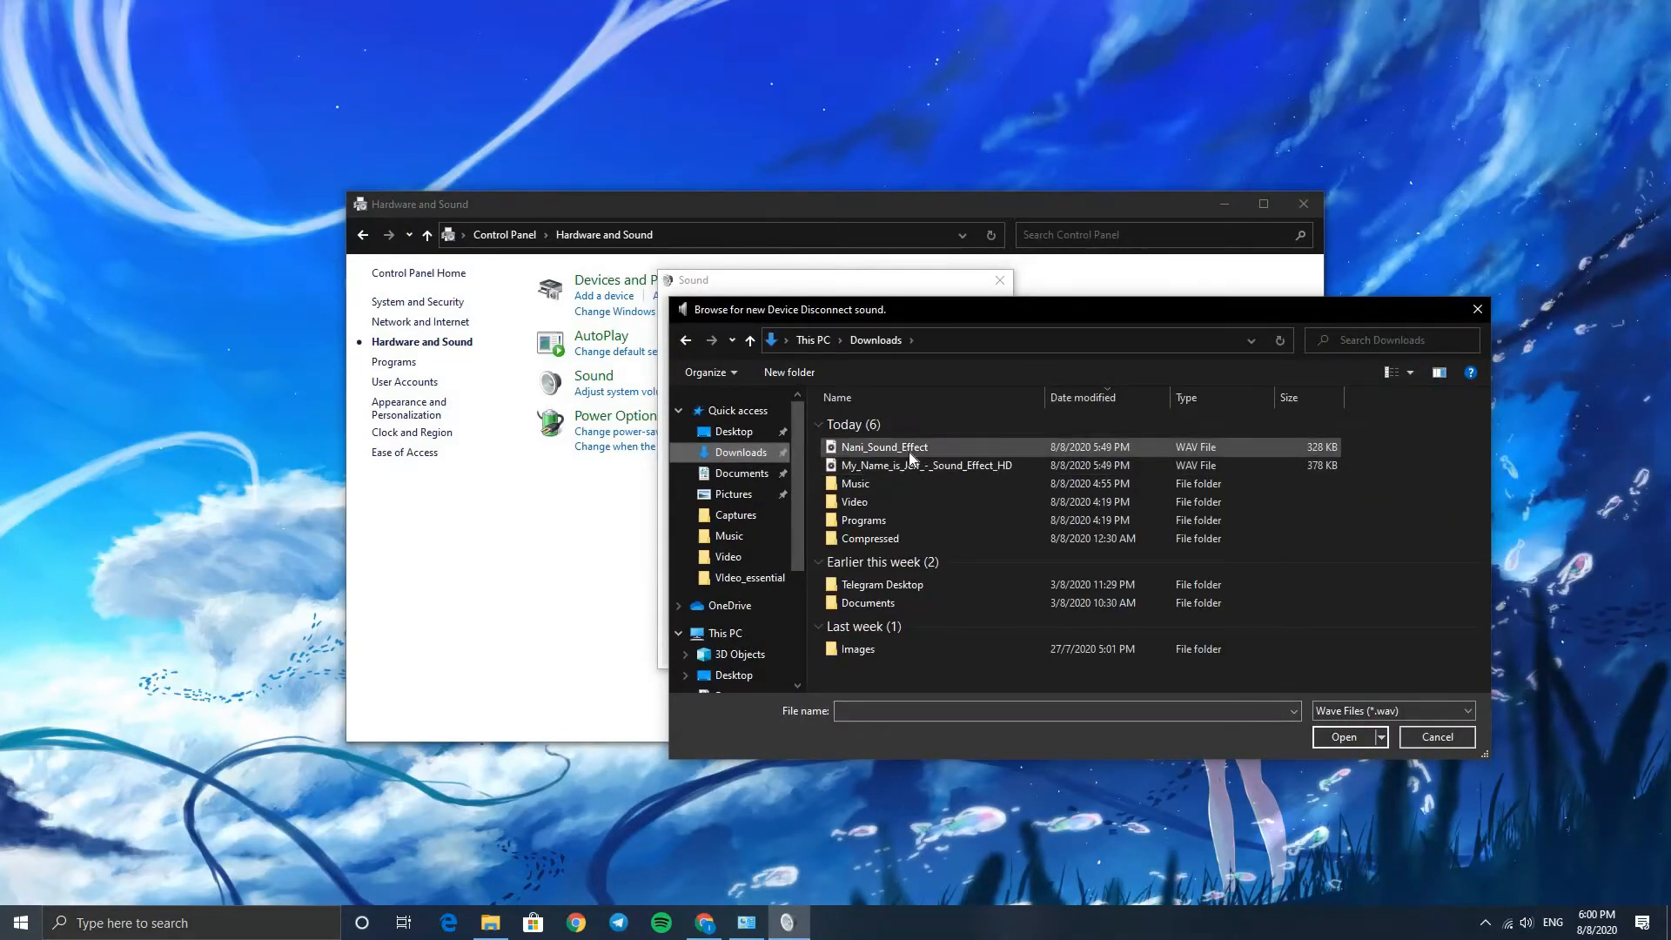
pyautogui.click(909, 447)
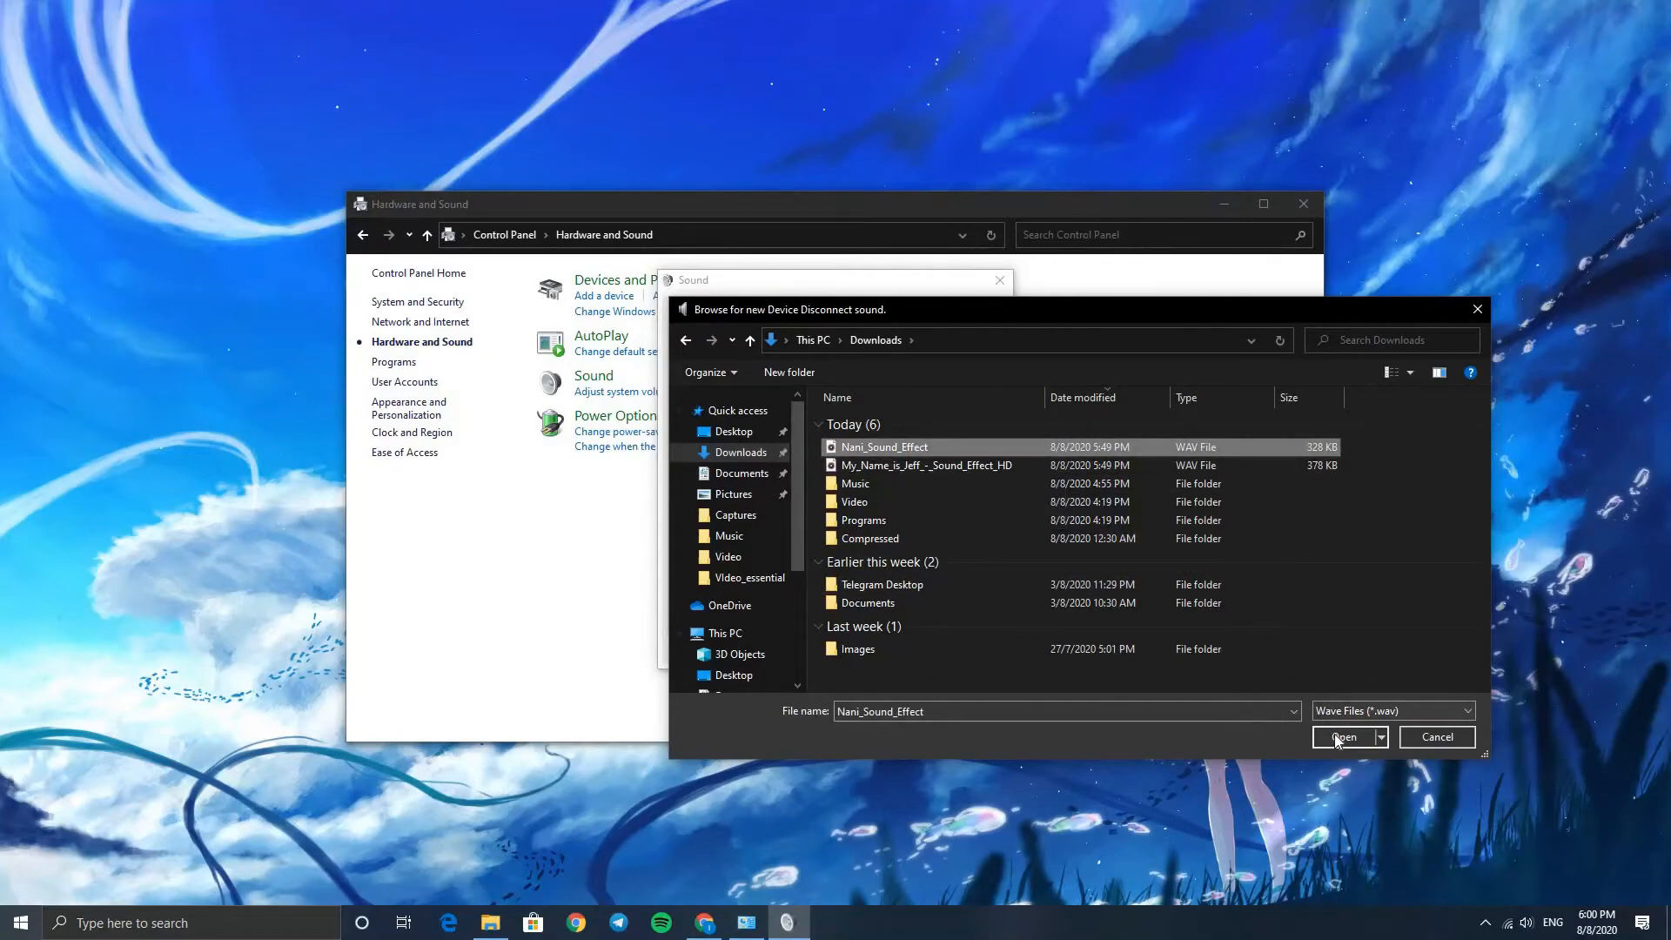
pyautogui.click(1337, 740)
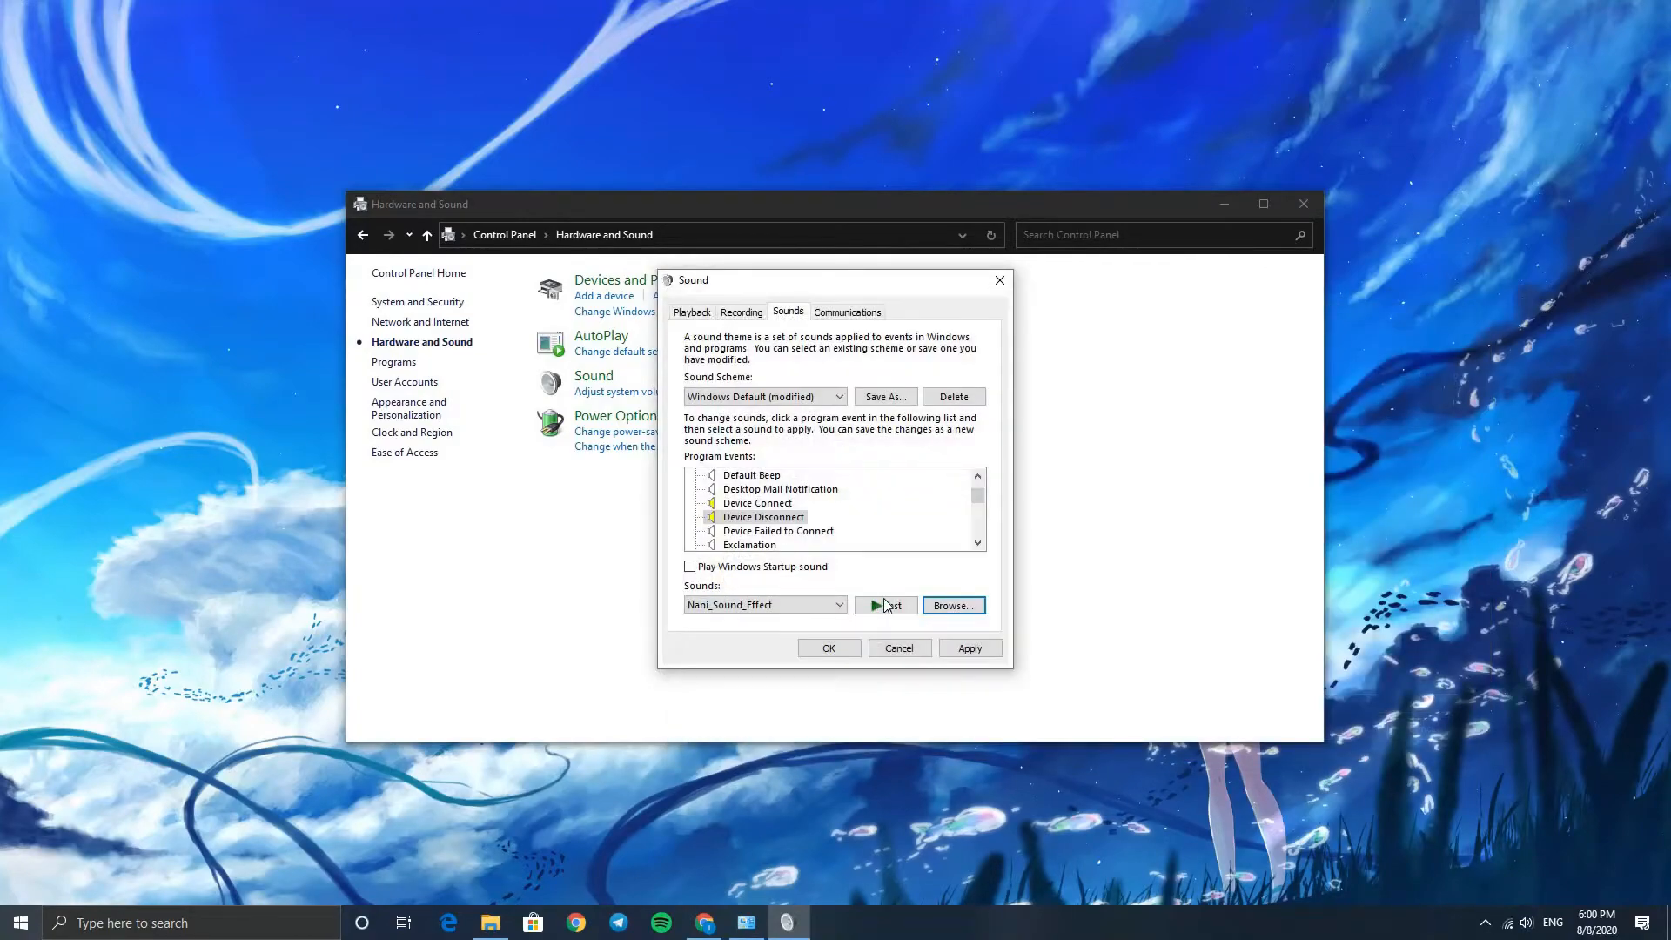
# - Test the Device Disconnect sound and apply the changes to the system sounds
pyautogui.click(891, 609)
pyautogui.click(891, 610)
pyautogui.click(980, 653)
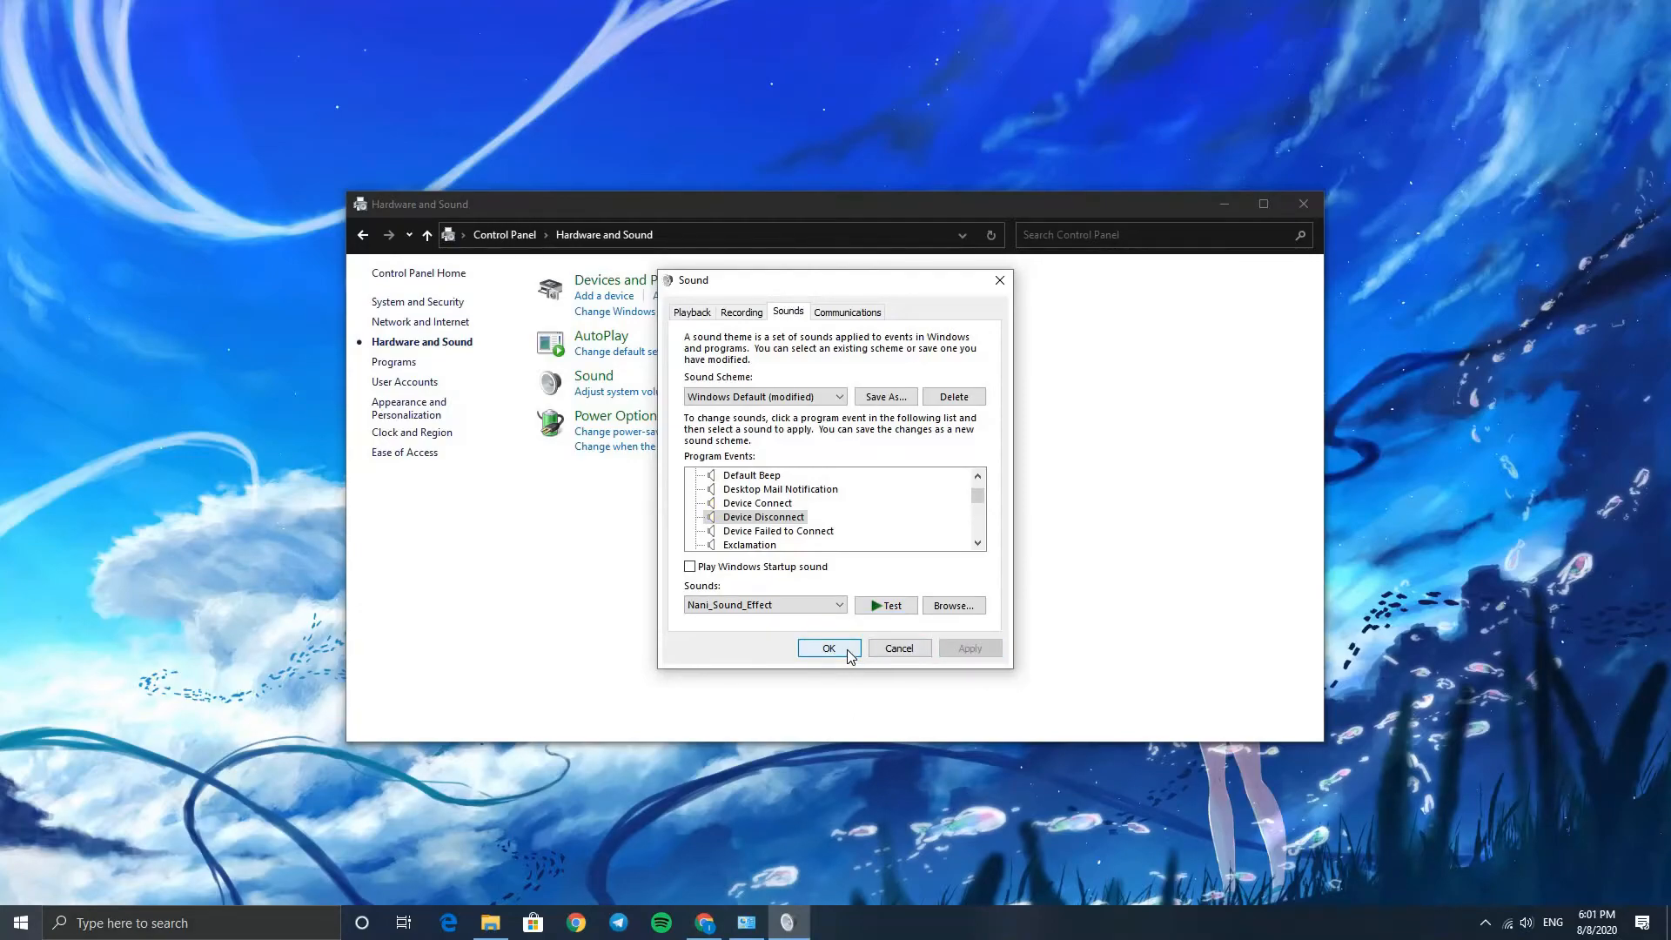